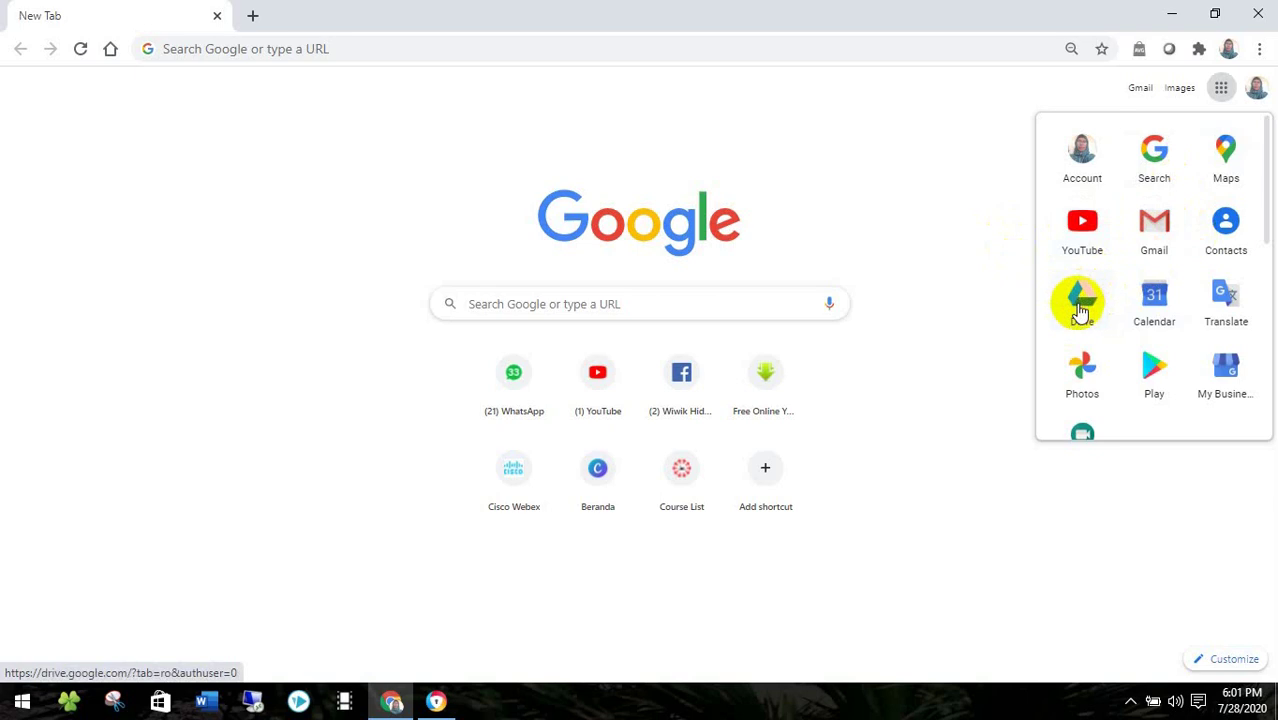
- Open Google Drive and create a new blank Google Formulir (Google Forms) in Drive Saya
{"action": "left_click", "coordinate": [1079, 312]}
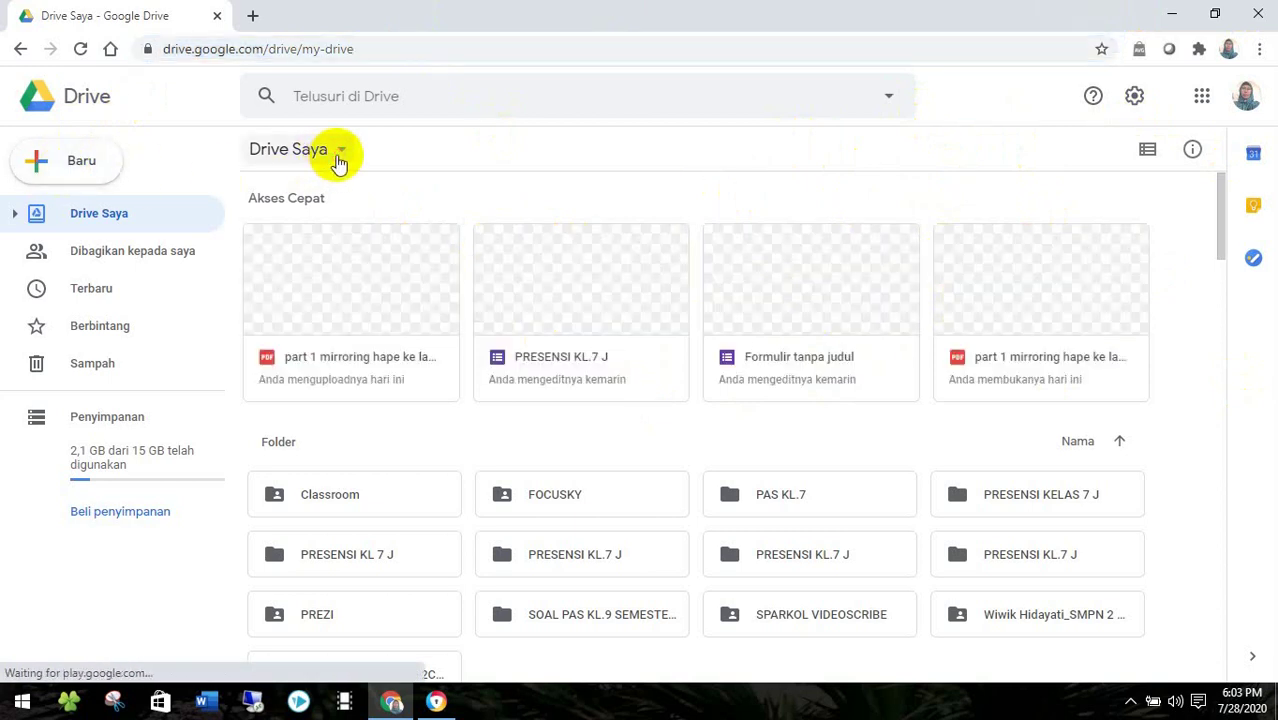
{"action": "left_click", "coordinate": [340, 152]}
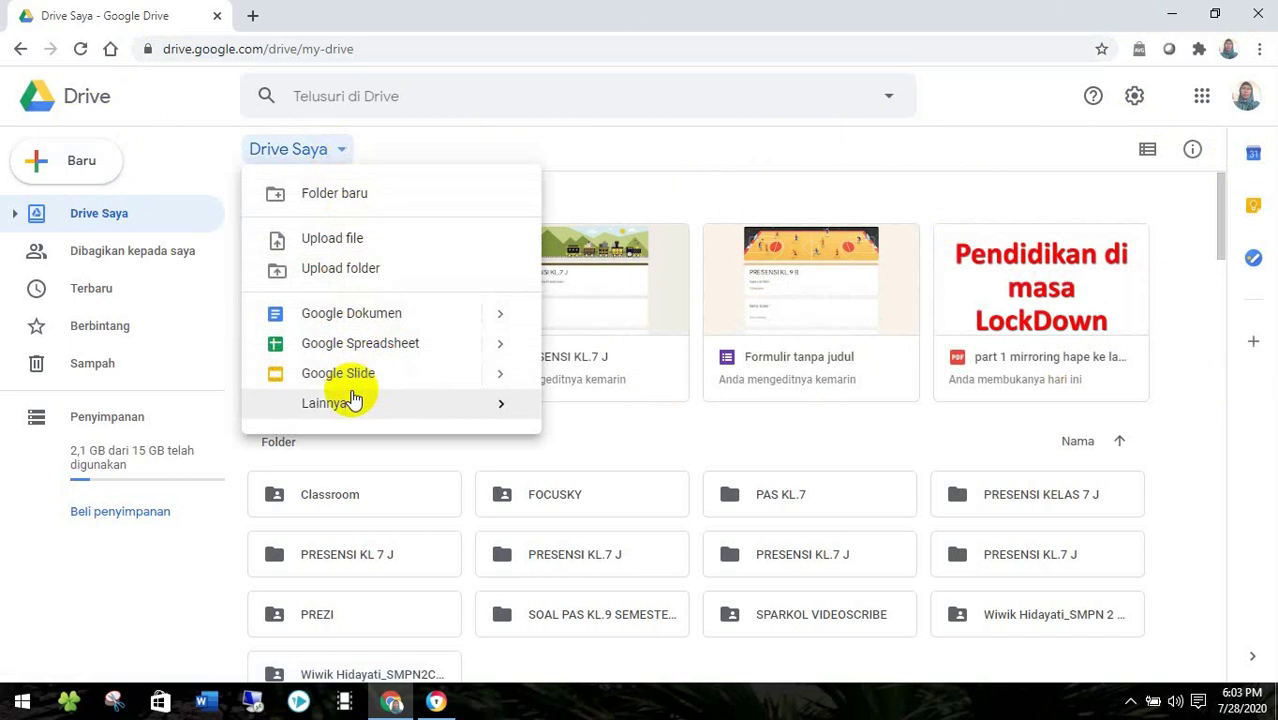
{"action": "mouse_move", "coordinate": [349, 416]}
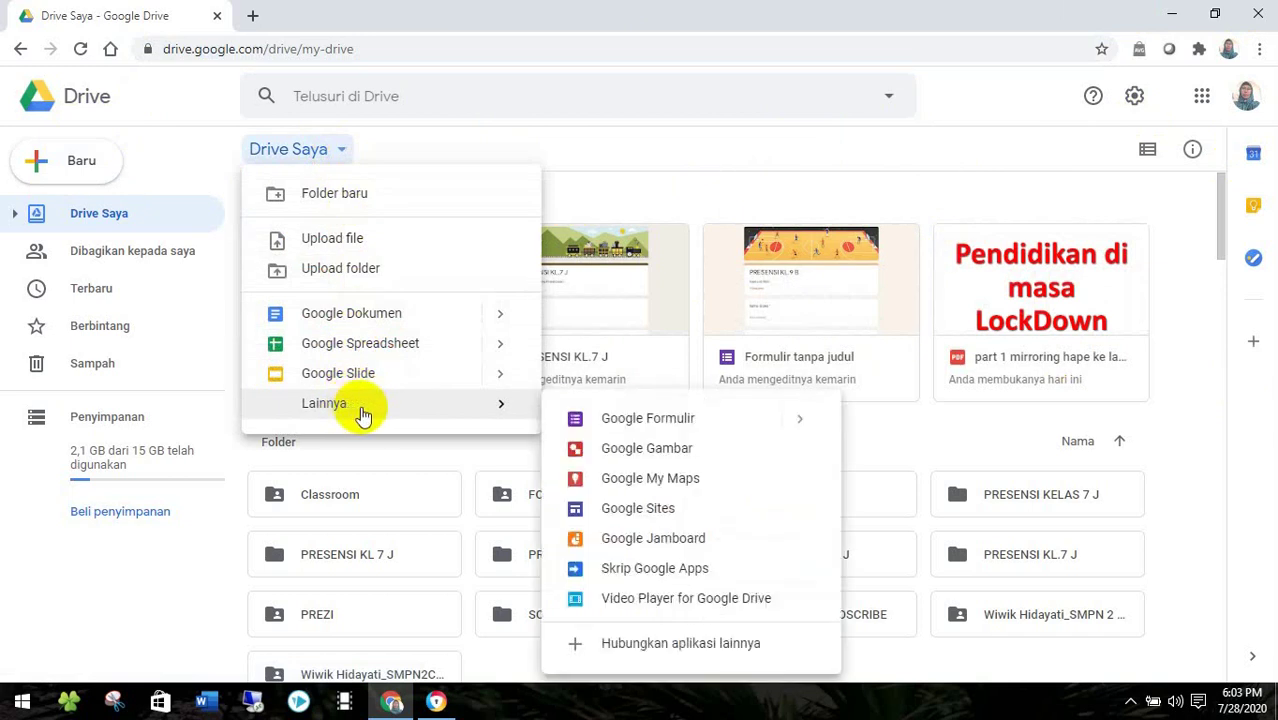
{"action": "left_click", "coordinate": [632, 422]}
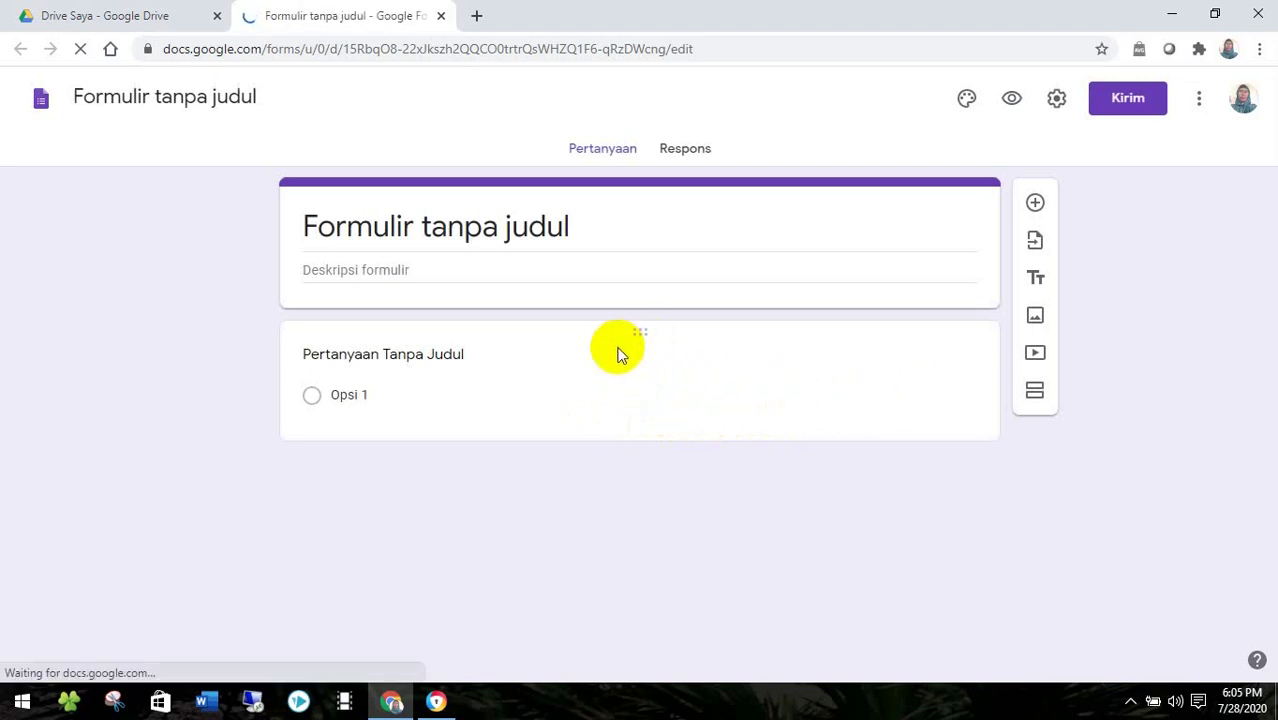
- Replace the form's default title with "Presensi Kl.9 B"
{"action": "left_click", "coordinate": [595, 232]}
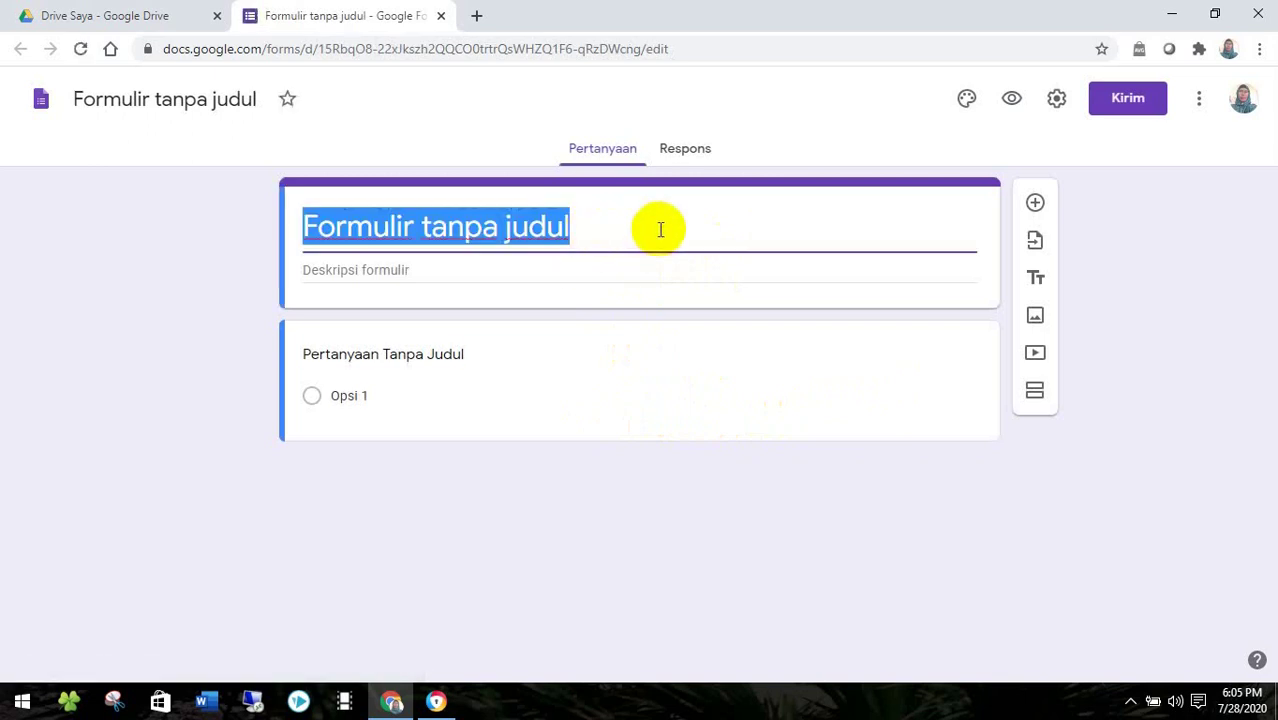
{"action": "key", "text": "BackSpace"}
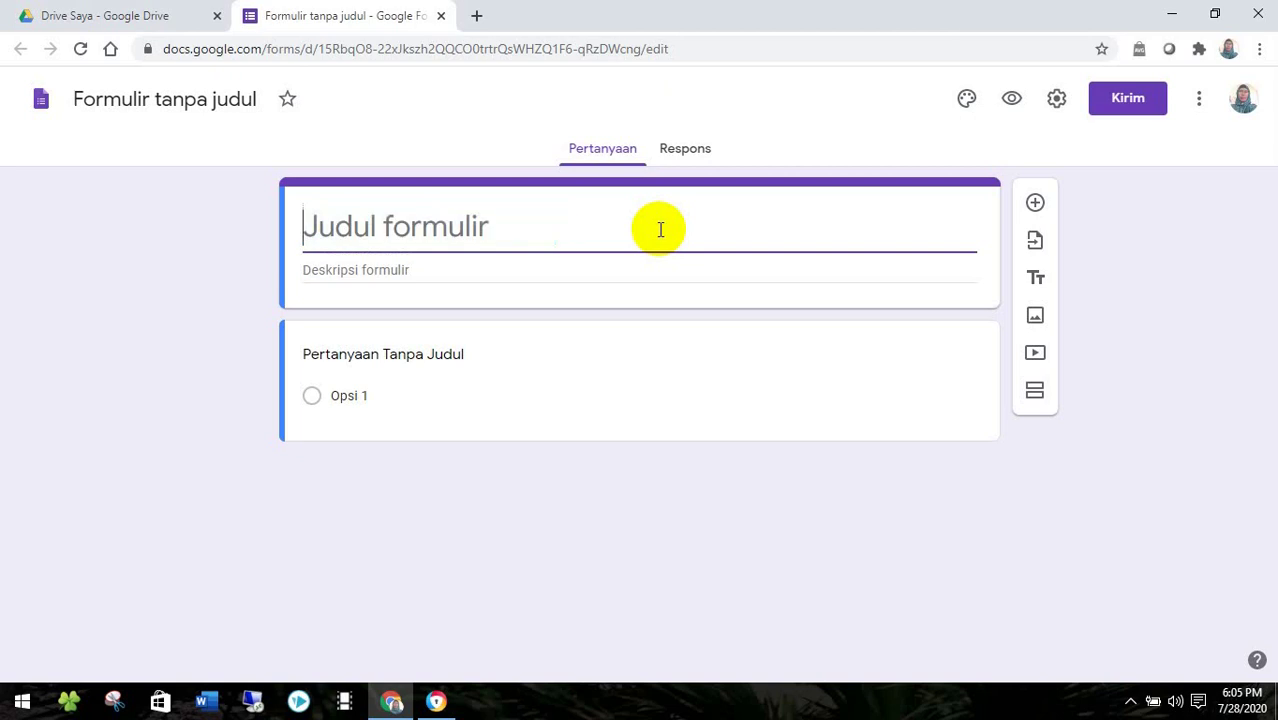
{"action": "type", "text": "pre"}
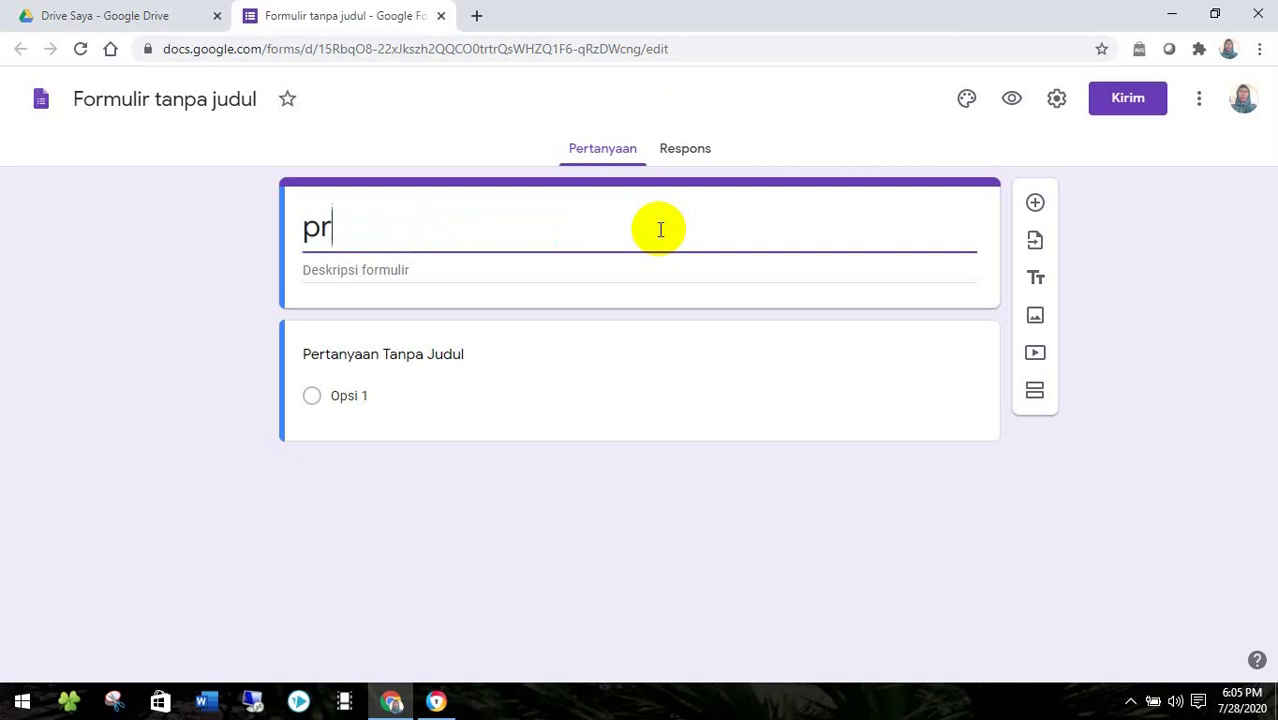
{"action": "key", "text": "BackSpace"}
{"action": "key", "text": "BackSpace"}
{"action": "key", "text": "BackSpace"}
{"action": "type", "text": "["}
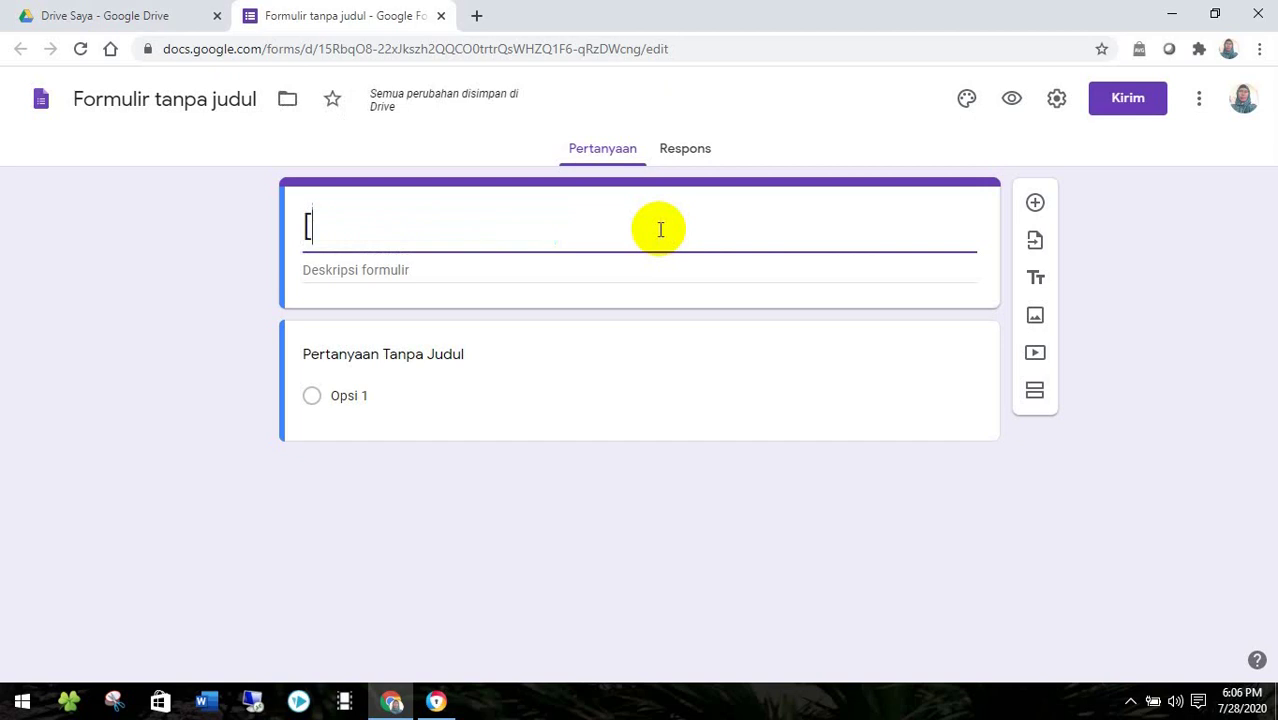
{"action": "key", "text": "BackSpace"}
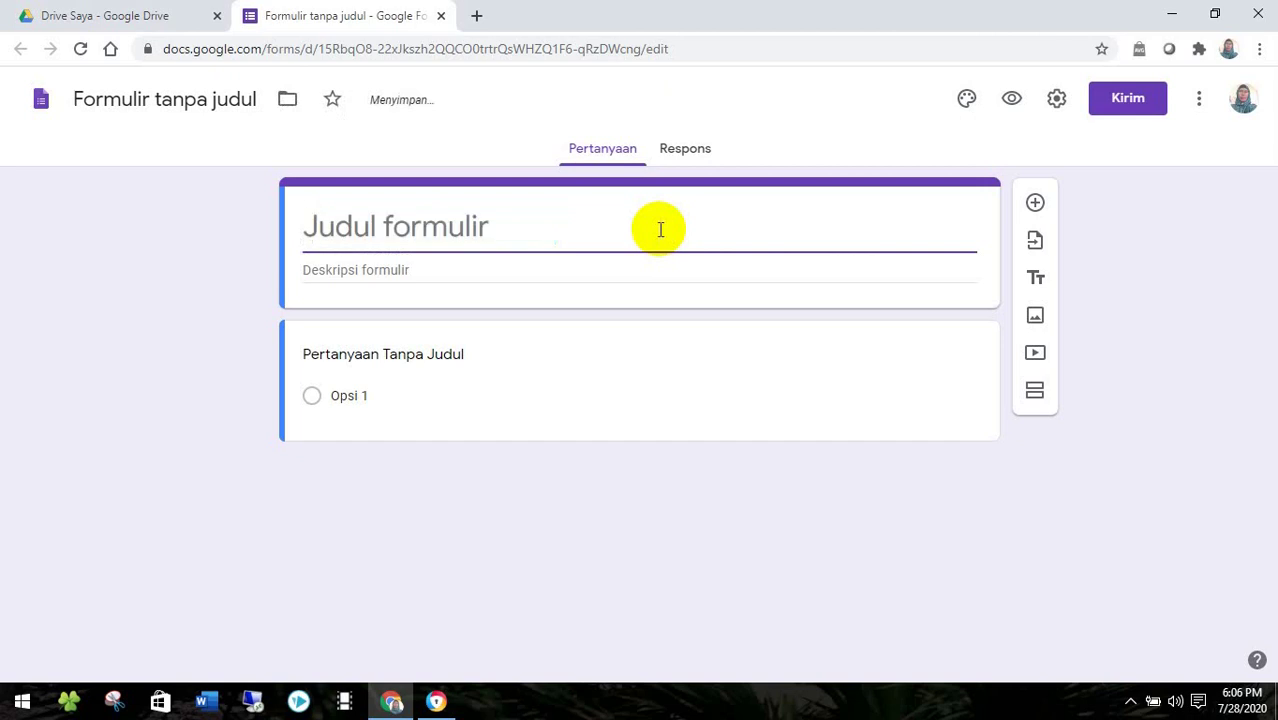
{"action": "type", "text": "p"}
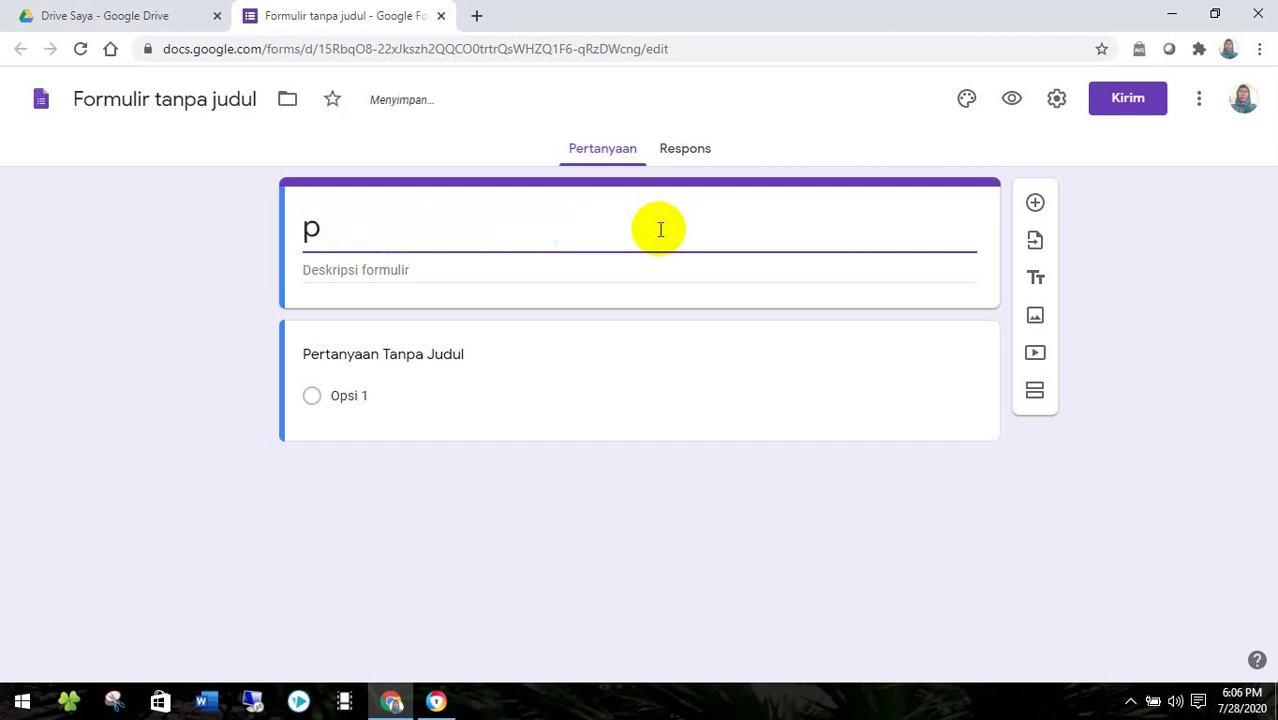
{"action": "key", "text": "BackSpace"}
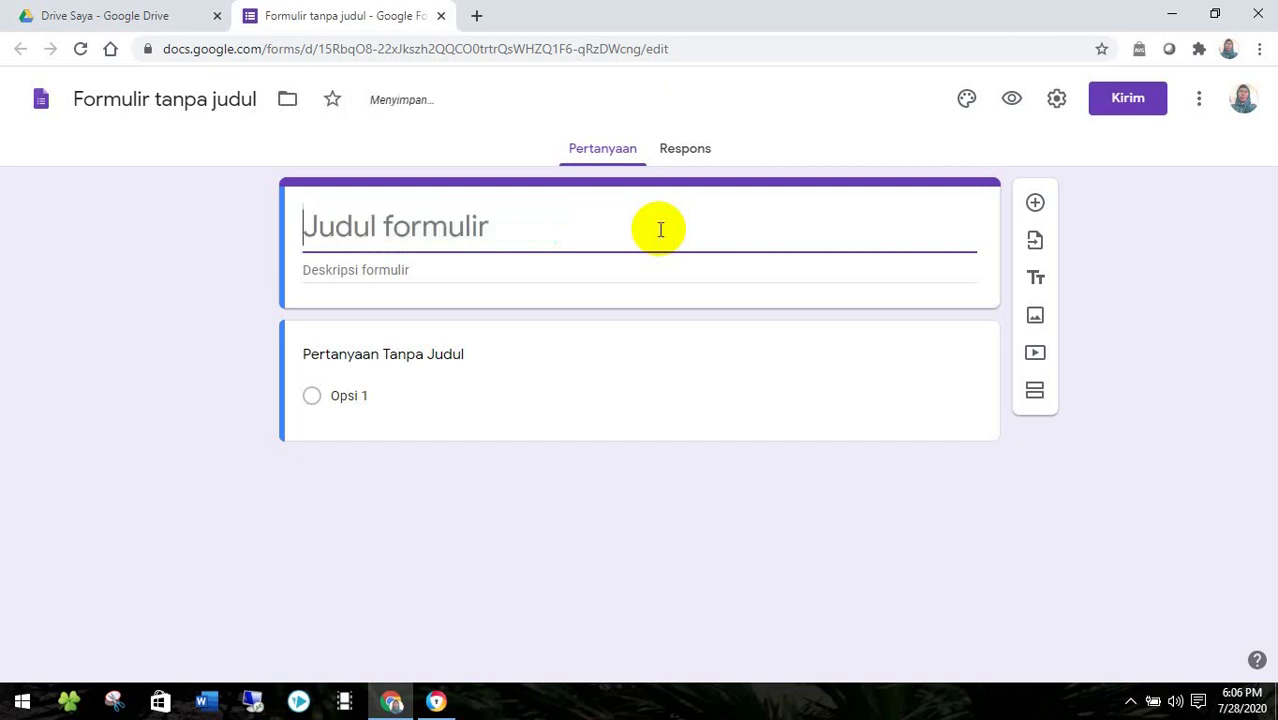
{"action": "type", "text": "P"}
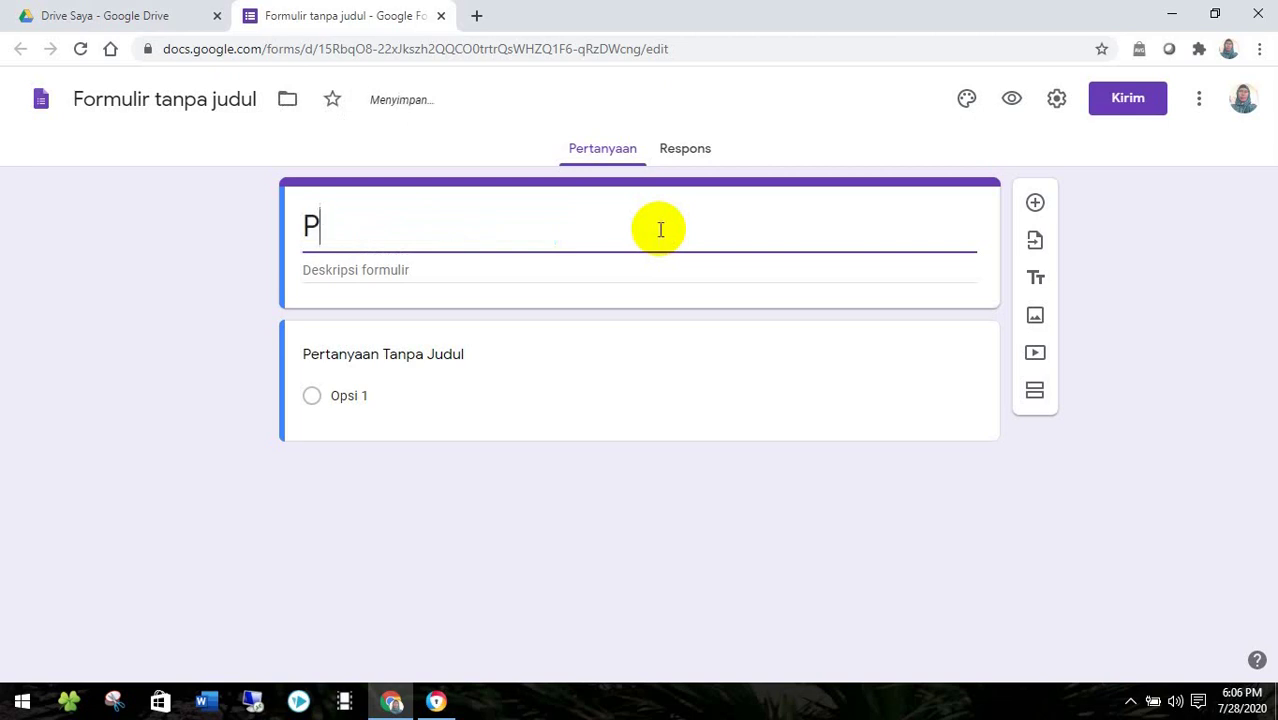
{"action": "type", "text": "re"}
{"action": "key", "text": "BackSpace"}
{"action": "type", "text": "rese"}
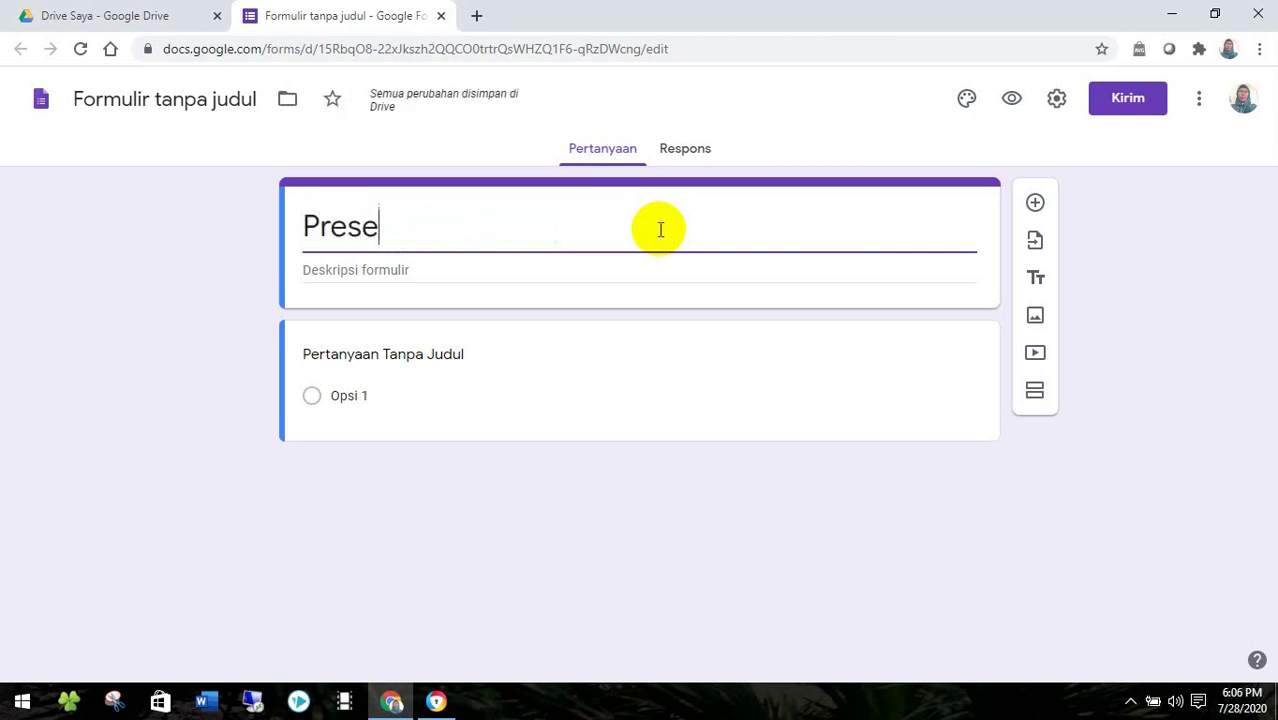
{"action": "type", "text": "nsi "}
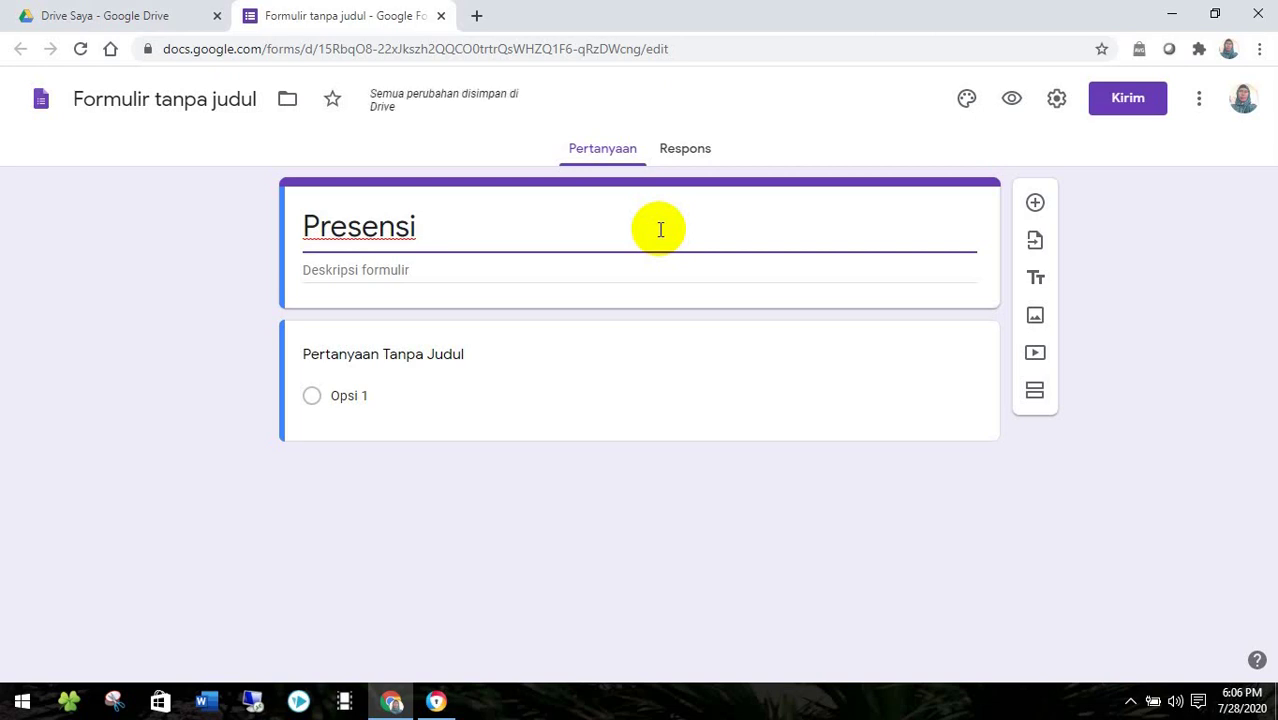
{"action": "type", "text": "Kl."}
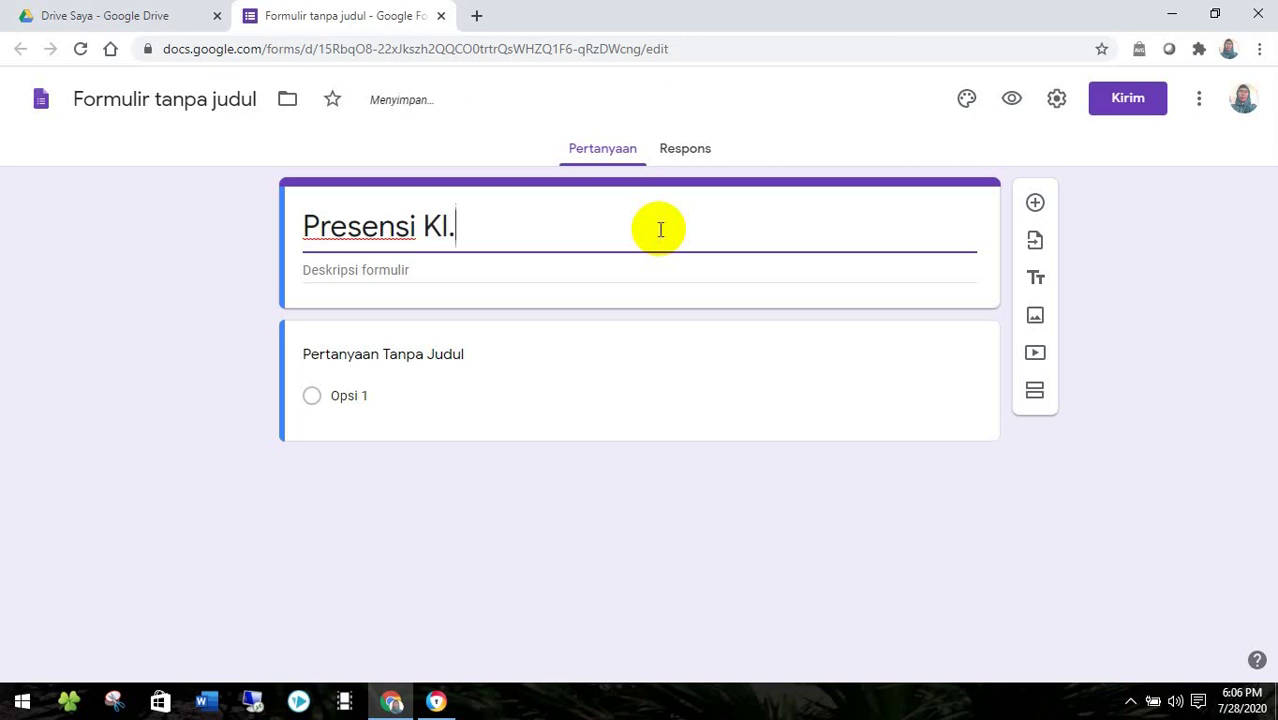
{"action": "type", "text": "9 b"}
{"action": "key", "text": "BackSpace"}
{"action": "type", "text": "B"}
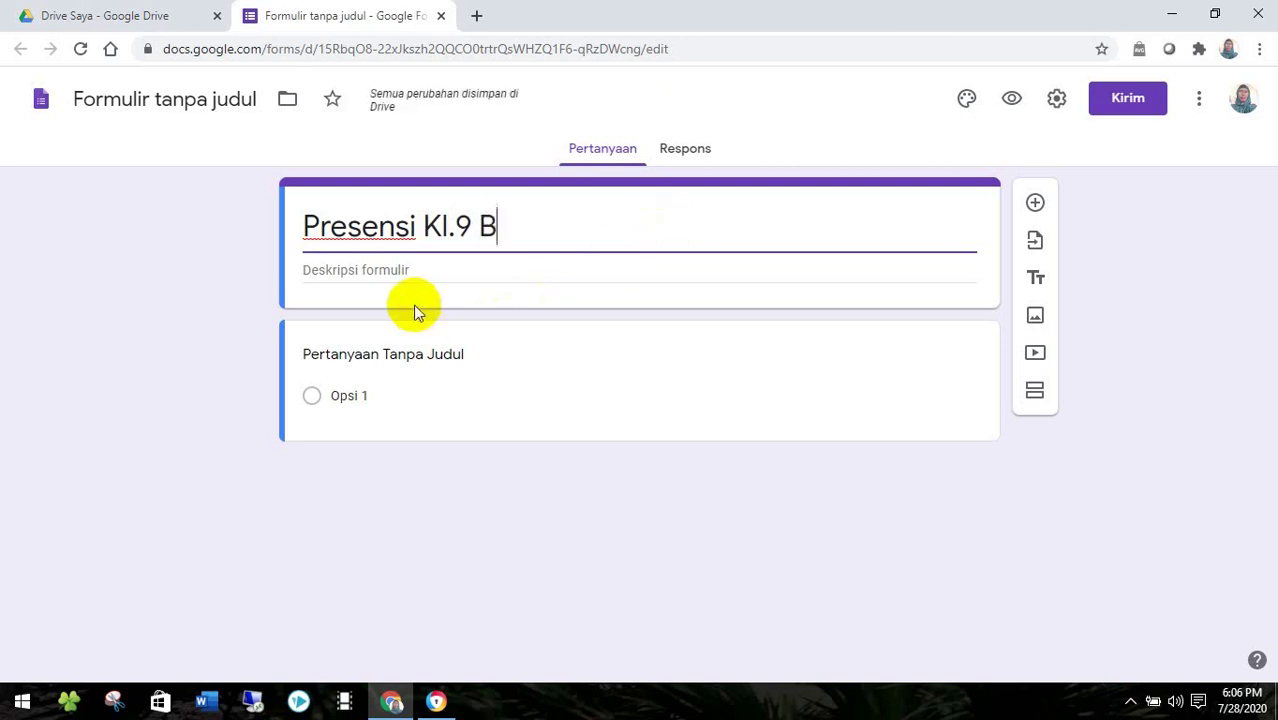
- Enter "Hope ,Wish,and Congratulation" as the form's description
{"action": "left_click", "coordinate": [361, 271]}
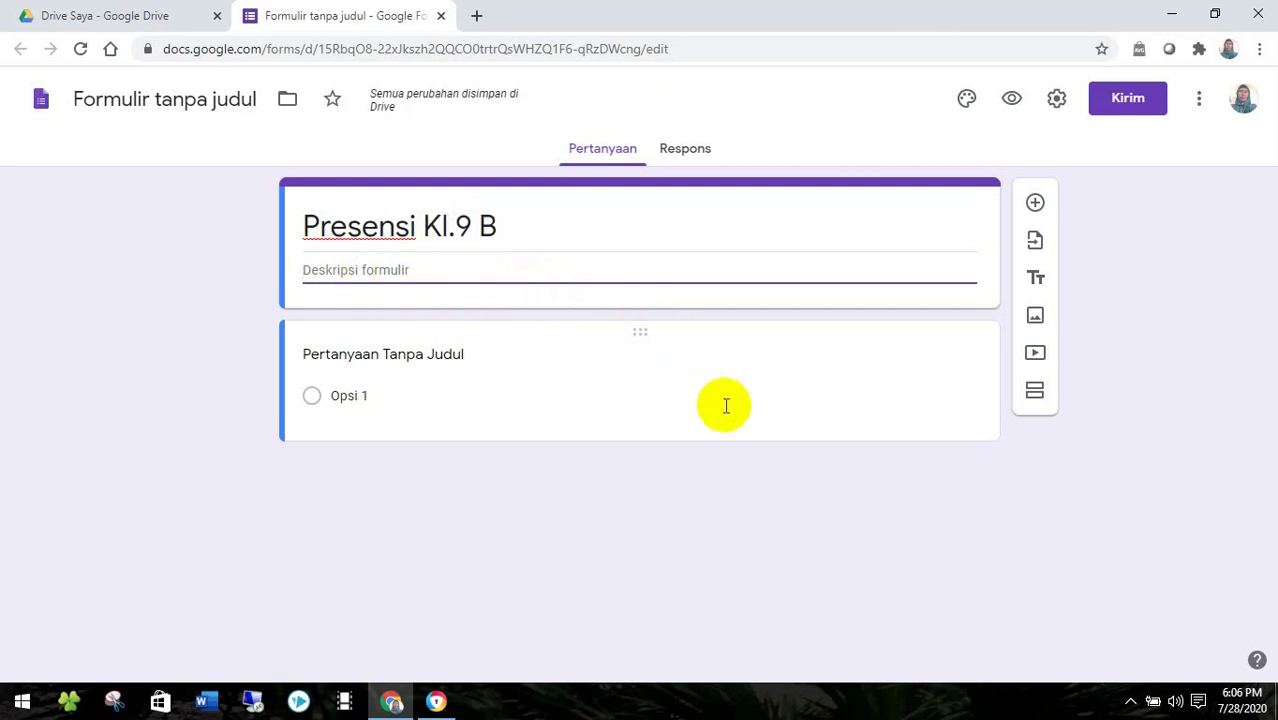
{"action": "type", "text": "Hope"}
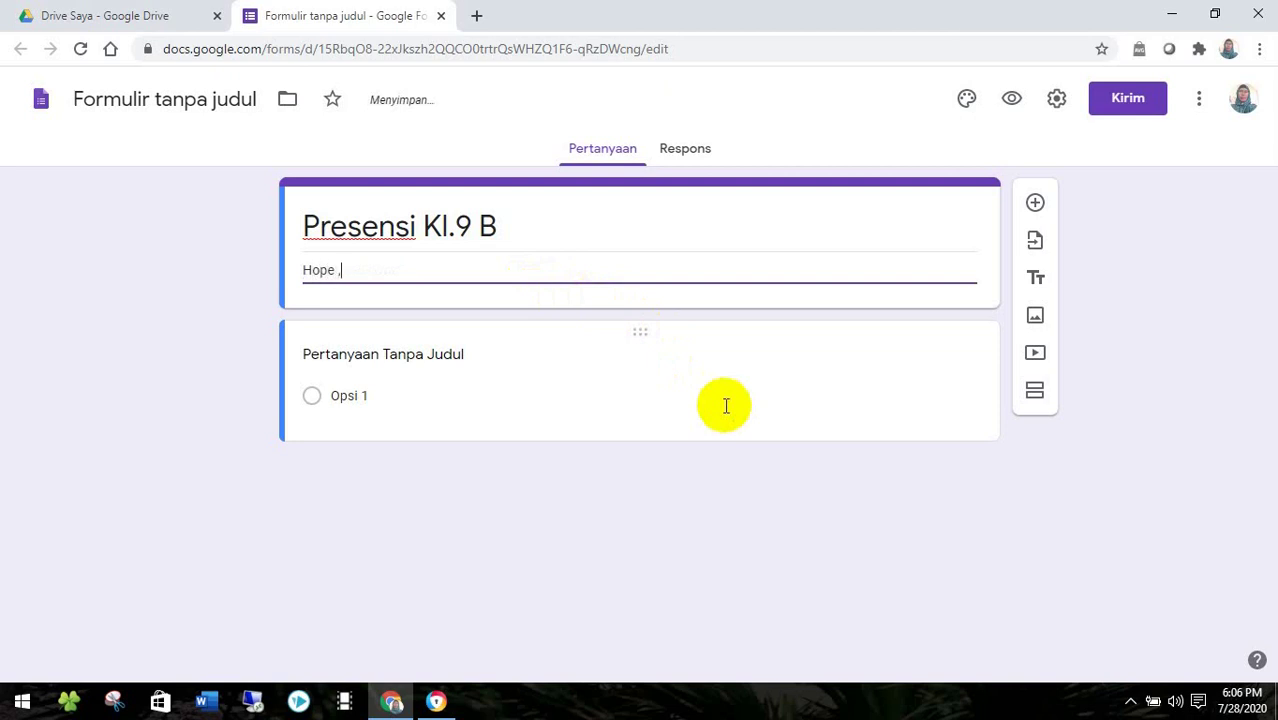
{"action": "key", "text": "BackSpace"}
{"action": "key", "text": "BackSpace"}
{"action": "type", "text": "W"}
{"action": "type", "text": "ish,"}
{"action": "type", "text": "AN"}
{"action": "type", "text": "D c"}
{"action": "type", "text": "l"}
{"action": "key", "text": "BackSpace"}
{"action": "key", "text": "BackSpace"}
{"action": "key", "text": "BackSpace"}
{"action": "key", "text": "BackSpace"}
{"action": "key", "text": "BackSpace"}
{"action": "type", "text": "A"}
{"action": "type", "text": "and"}
{"action": "type", "text": " Con"}
{"action": "type", "text": "gr"}
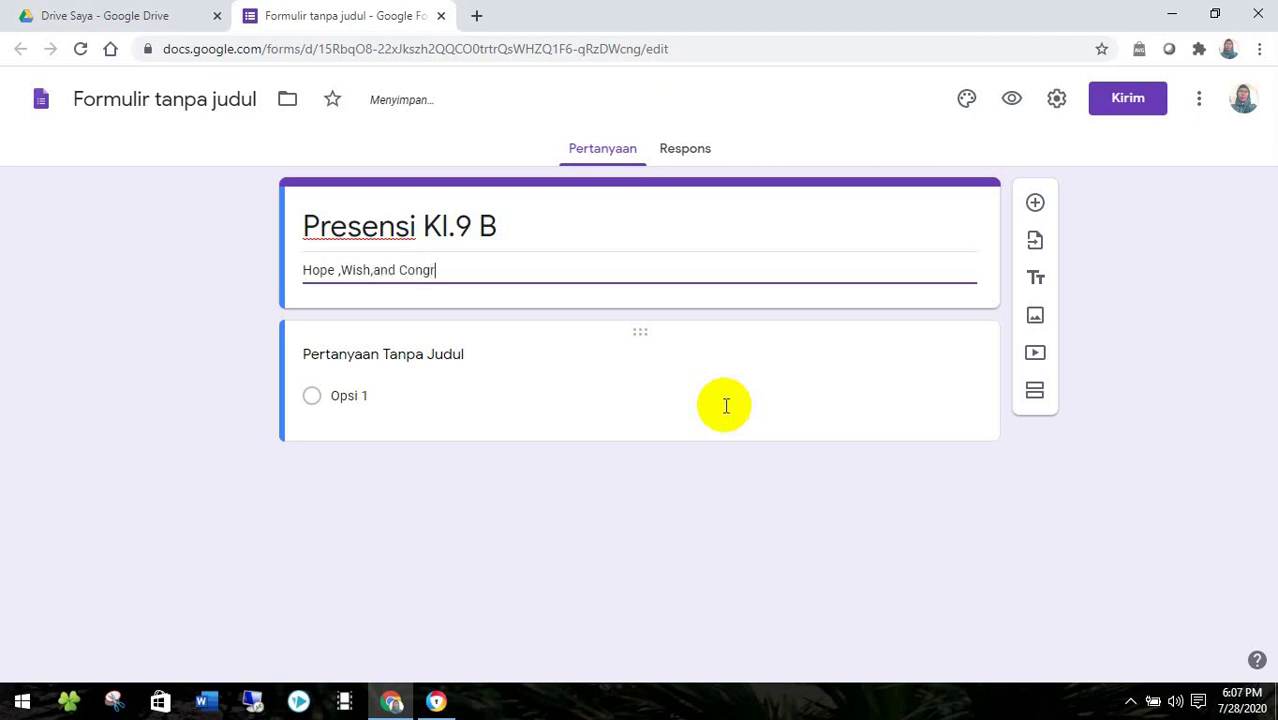
{"action": "type", "text": "atulation"}
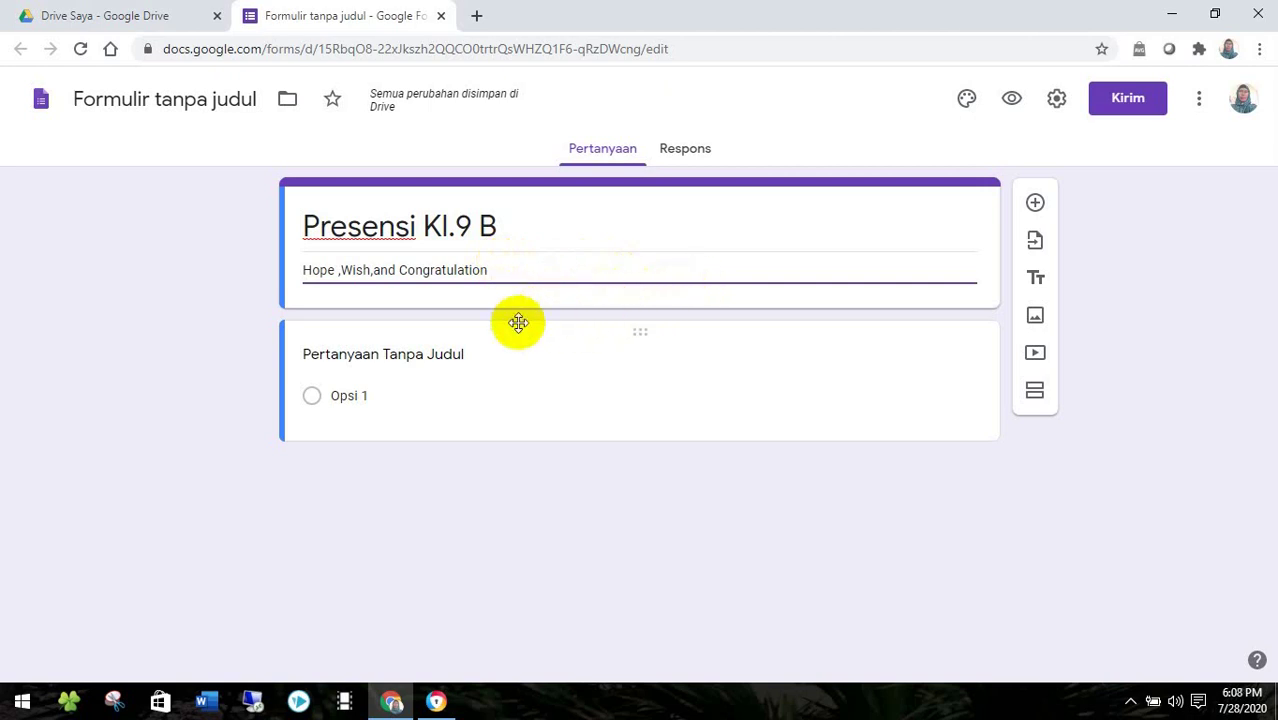
- Replace the first question's placeholder title with "Nama Siswa"
{"action": "left_click", "coordinate": [477, 355]}
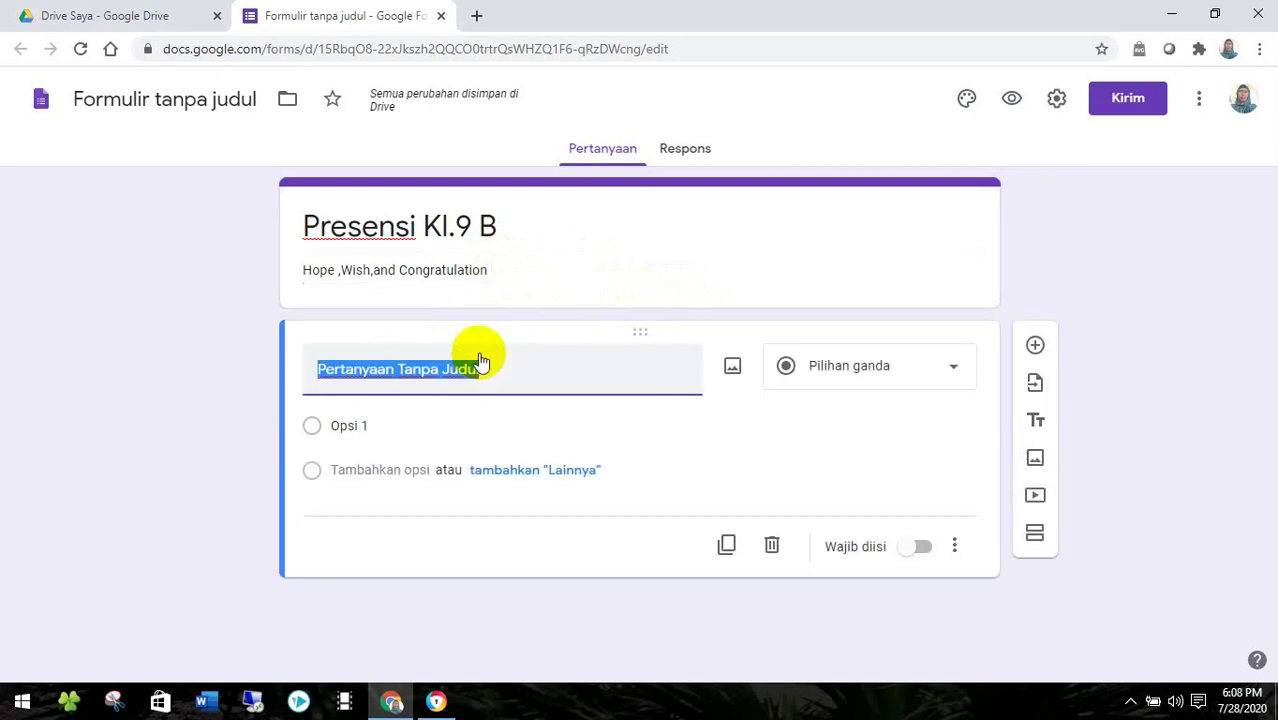
{"action": "left_click", "coordinate": [487, 362]}
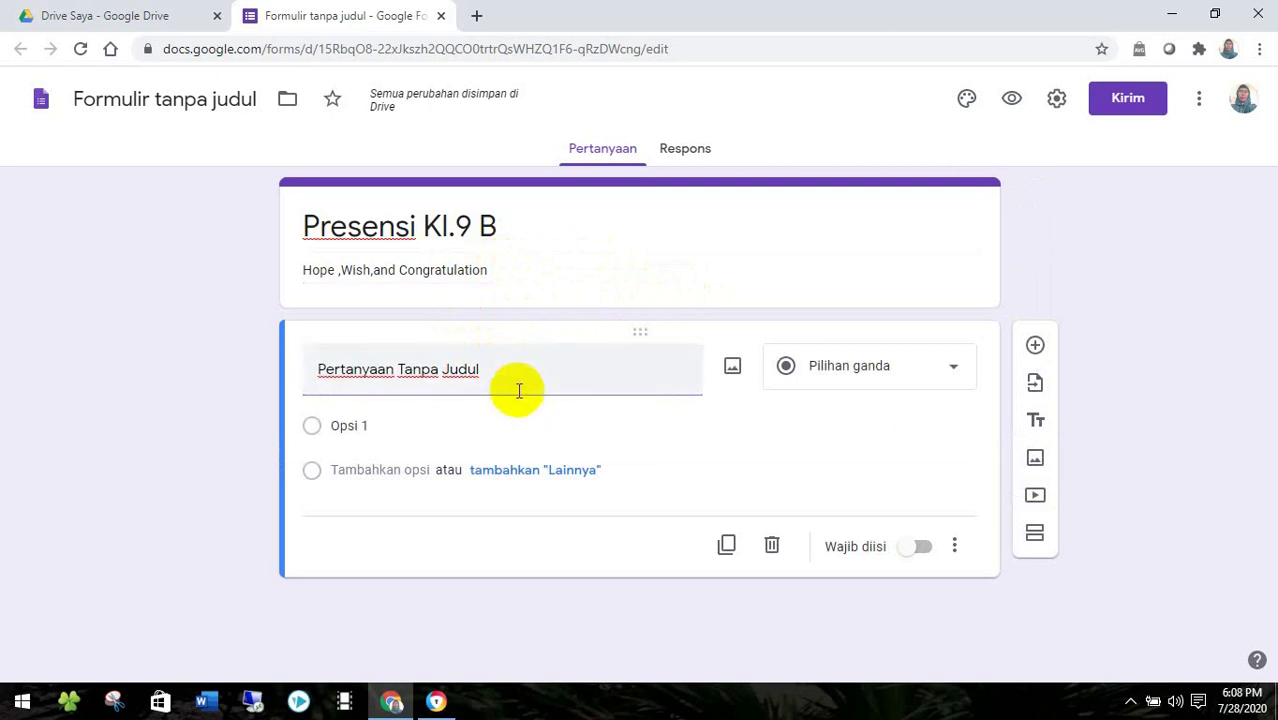
{"action": "left_click", "coordinate": [508, 381]}
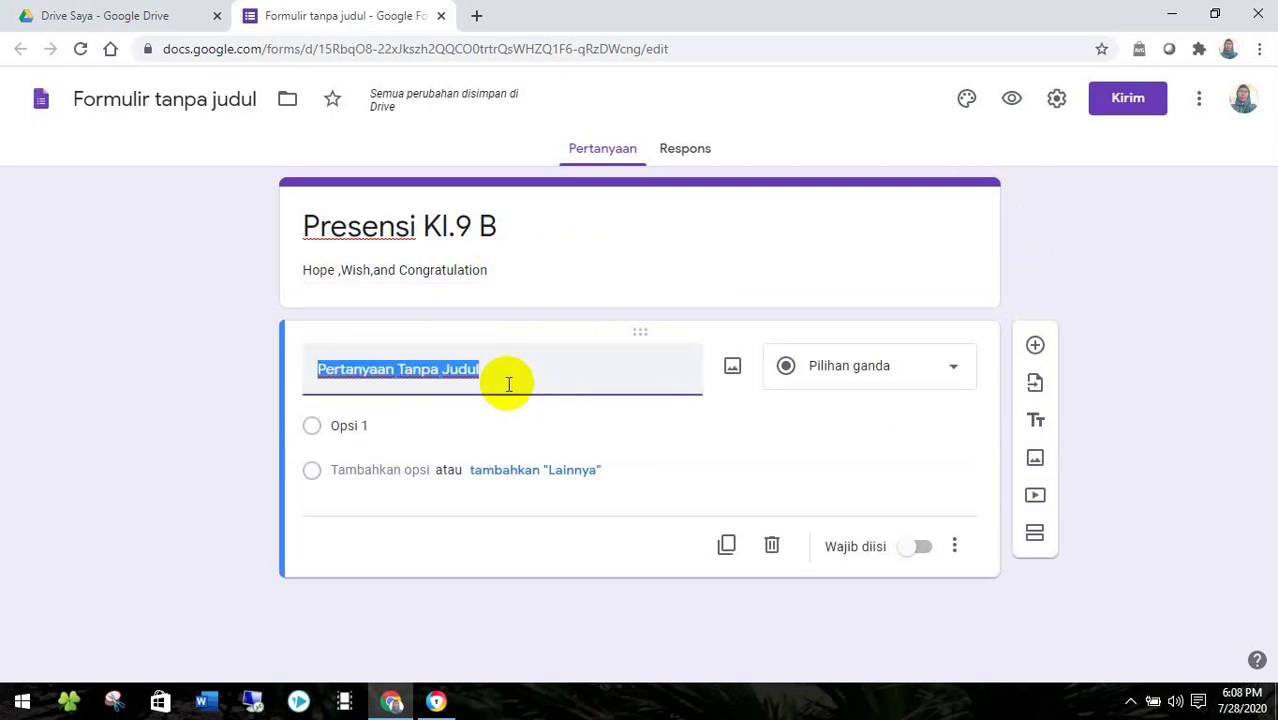
{"action": "key", "text": "BackSpace"}
{"action": "type", "text": "n"}
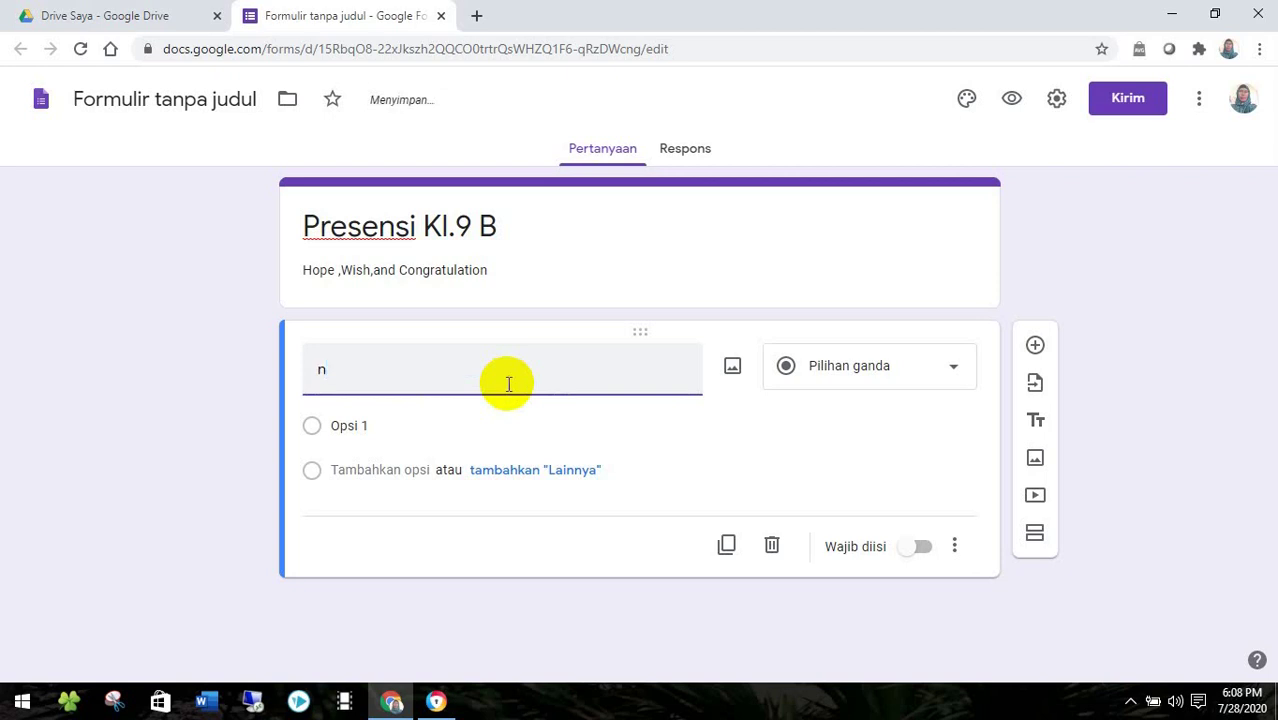
{"action": "key", "text": "BackSpace"}
{"action": "type", "text": "Nama"}
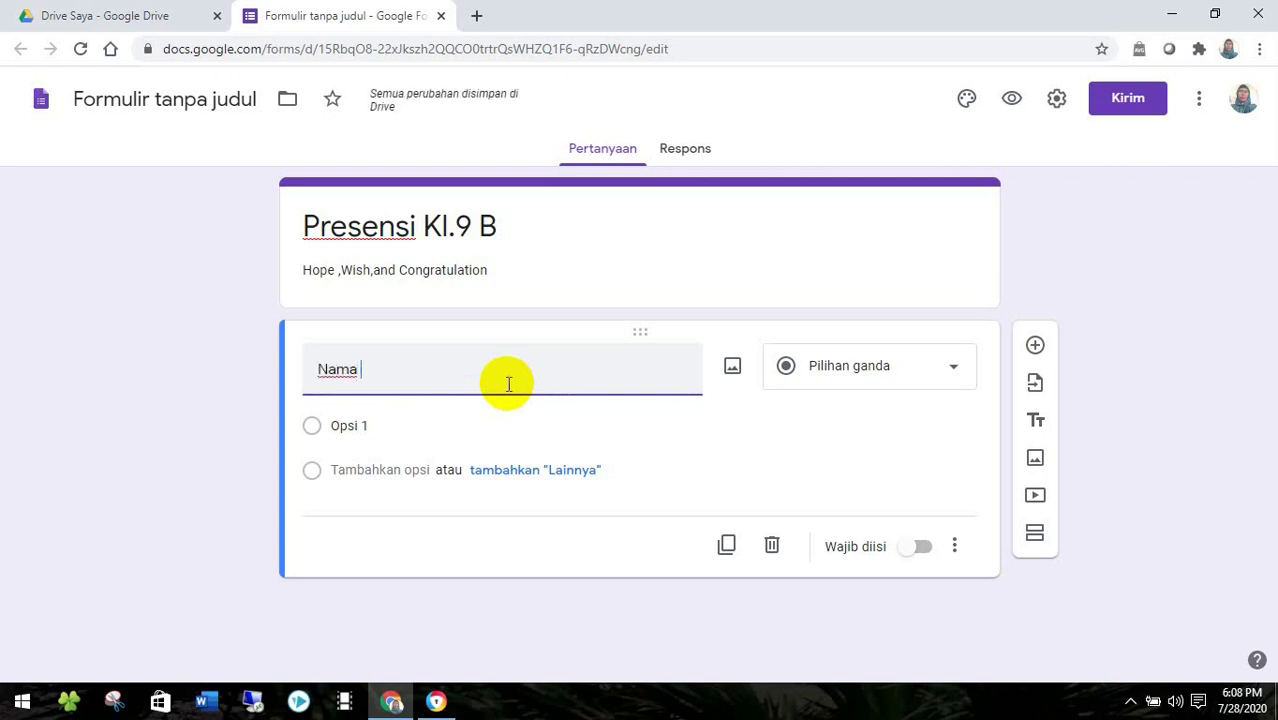
{"action": "type", "text": " Sisaw"}
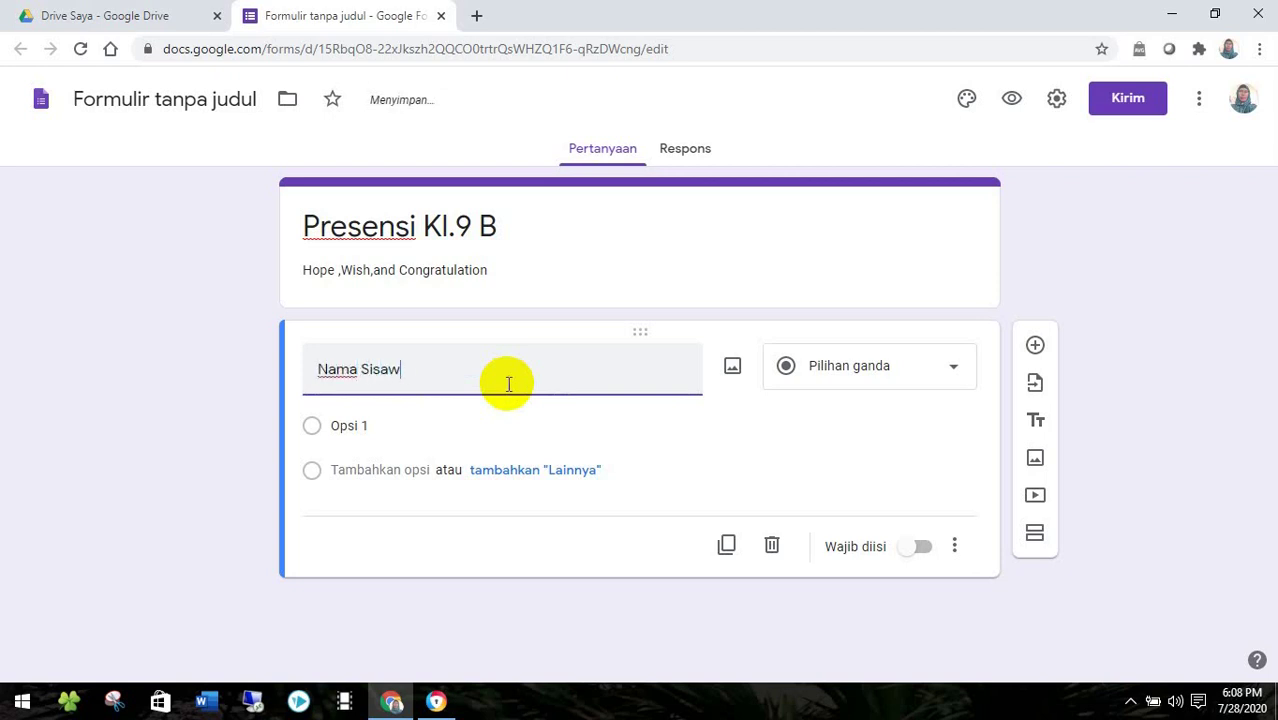
{"action": "key", "text": "BackSpace"}
{"action": "key", "text": "BackSpace"}
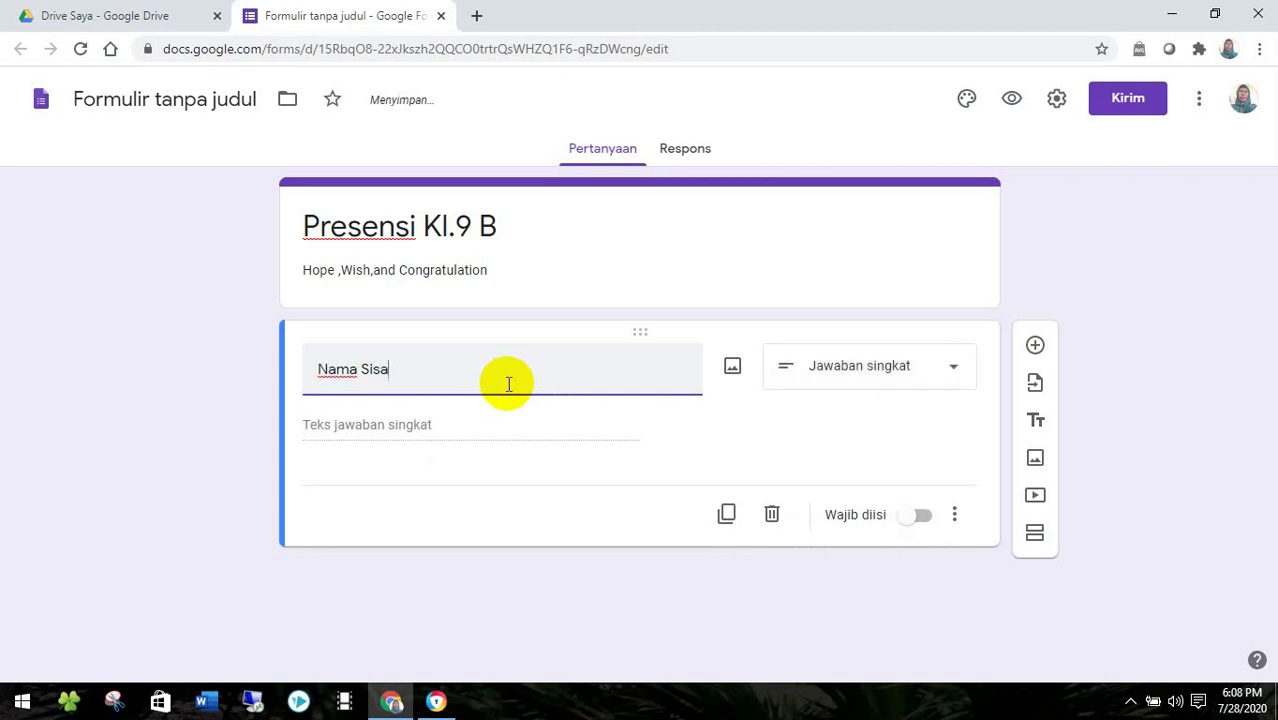
{"action": "type", "text": "wa"}
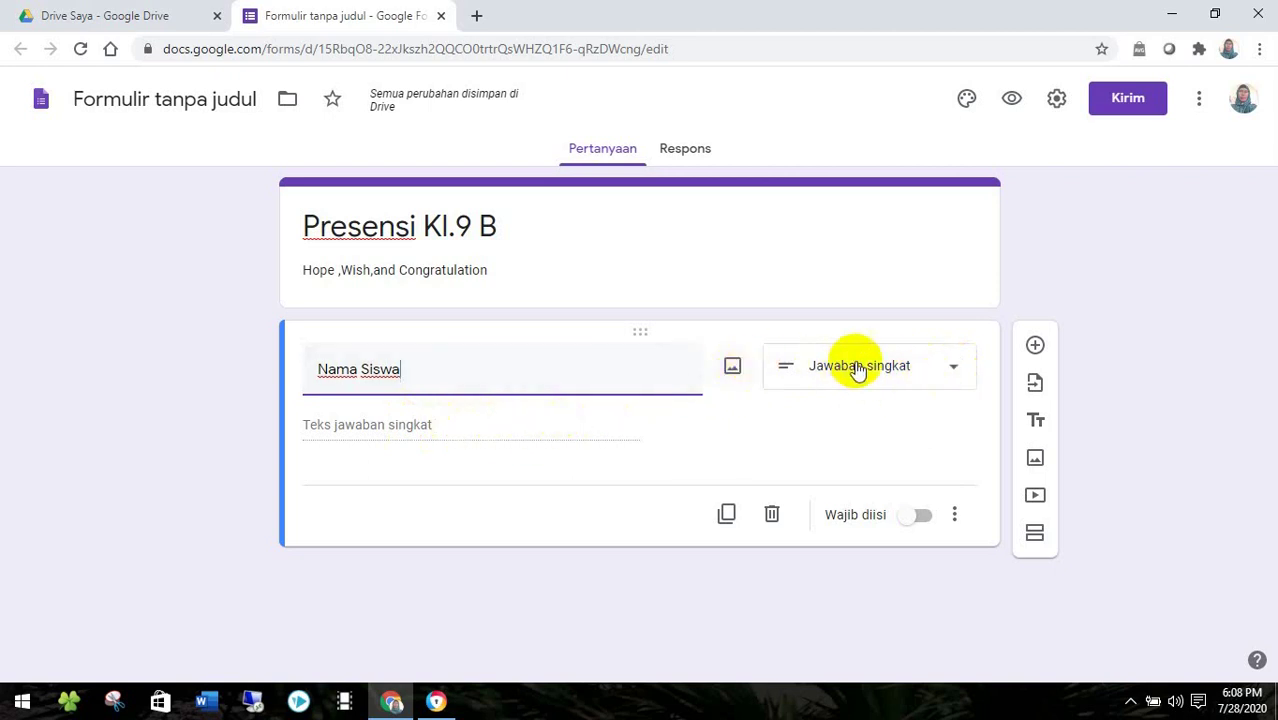
{"action": "left_click", "coordinate": [953, 380]}
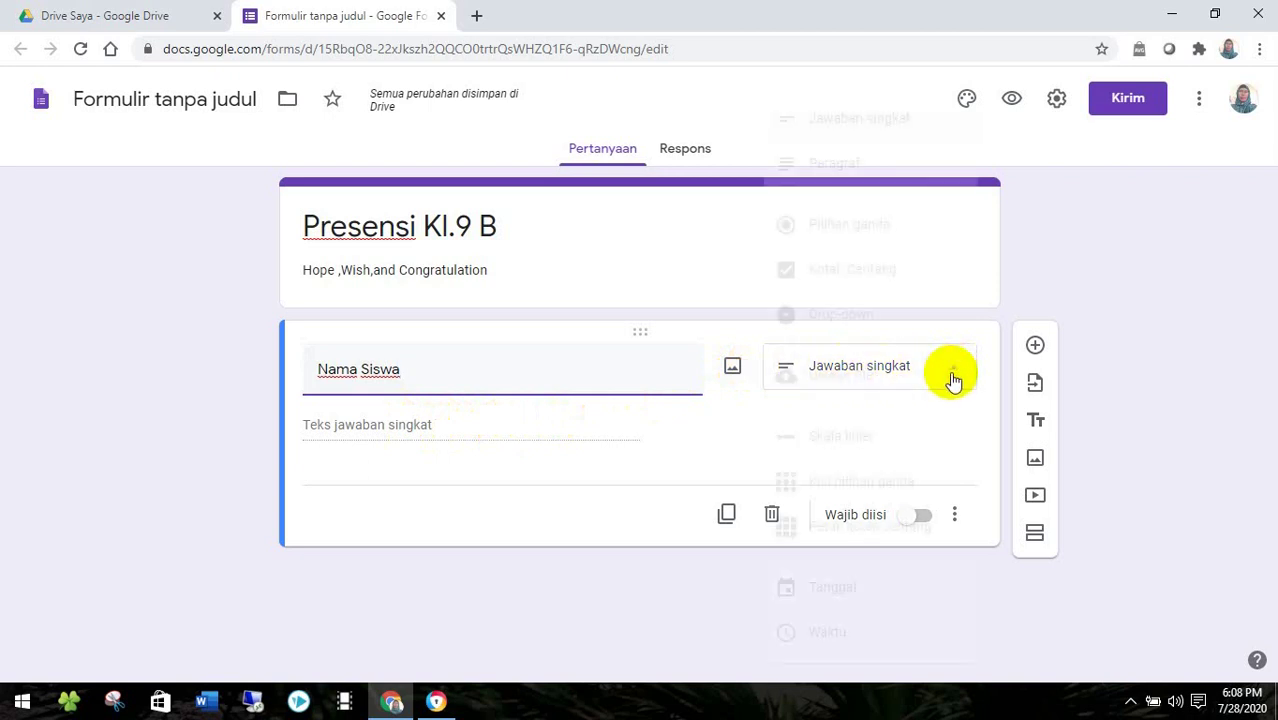
{"action": "left_click", "coordinate": [950, 378]}
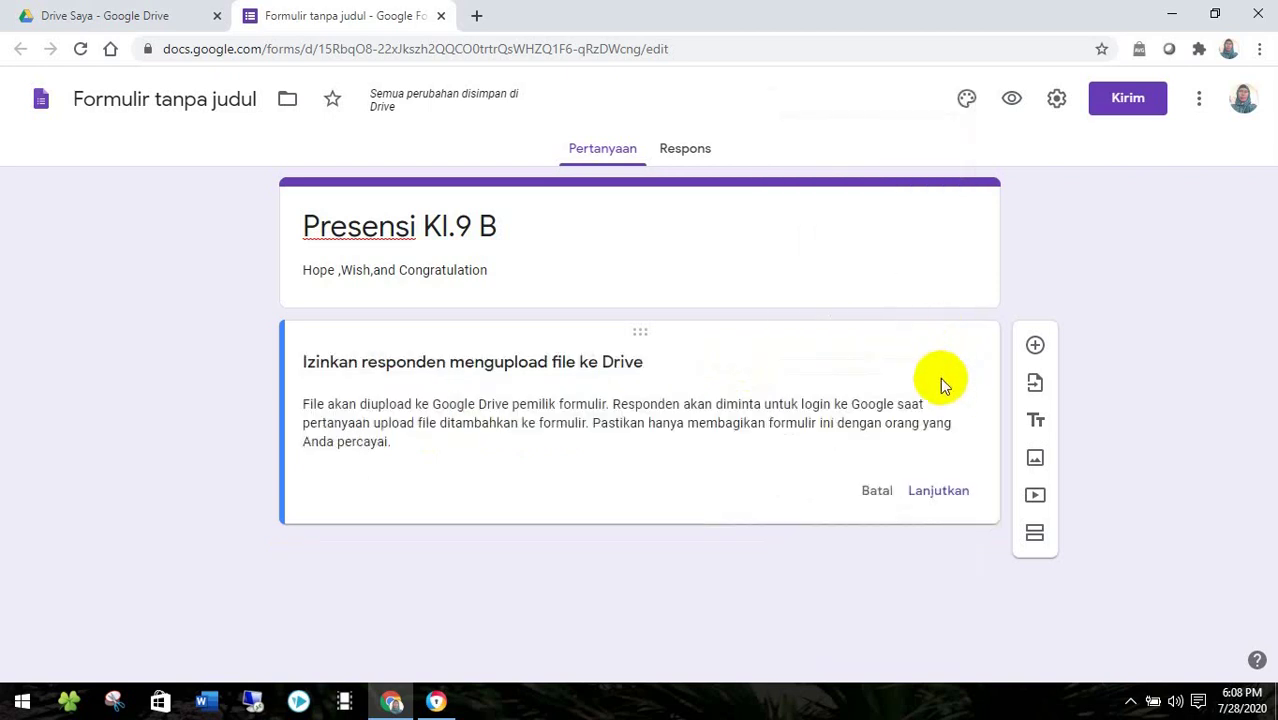
{"action": "left_click", "coordinate": [878, 492]}
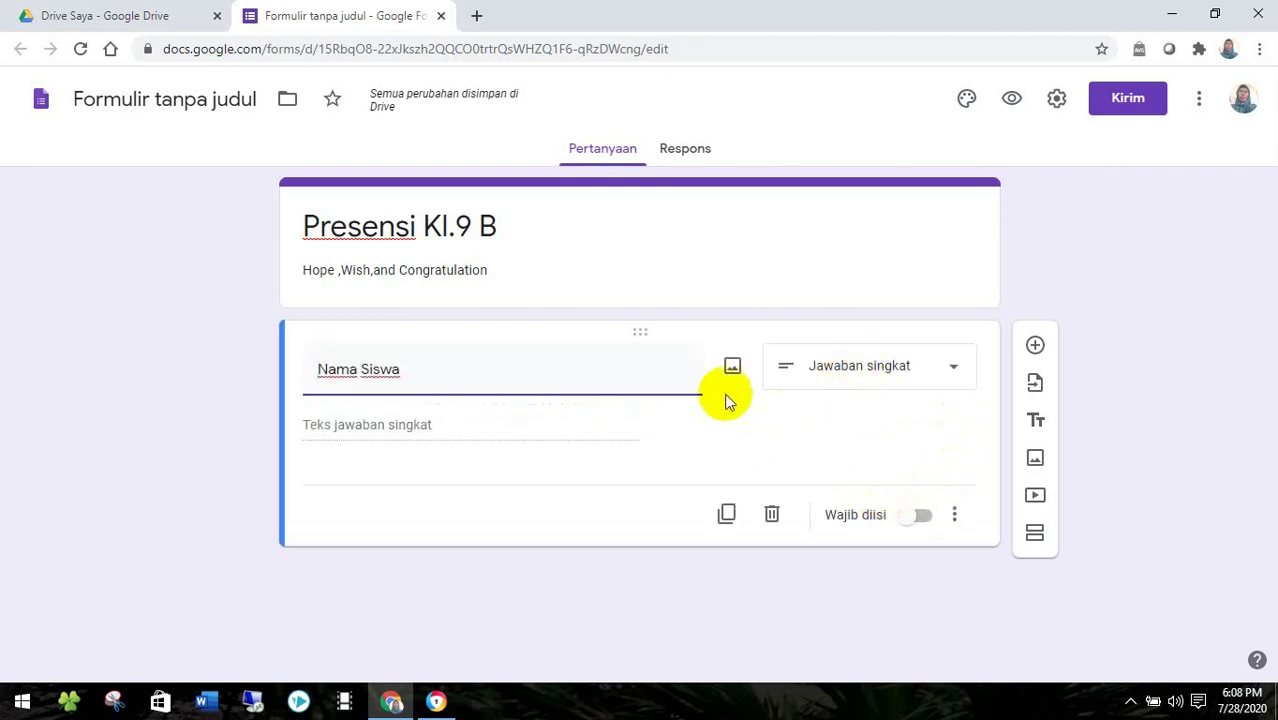
- Make the "Nama Siswa" question required
{"action": "left_click", "coordinate": [906, 524]}
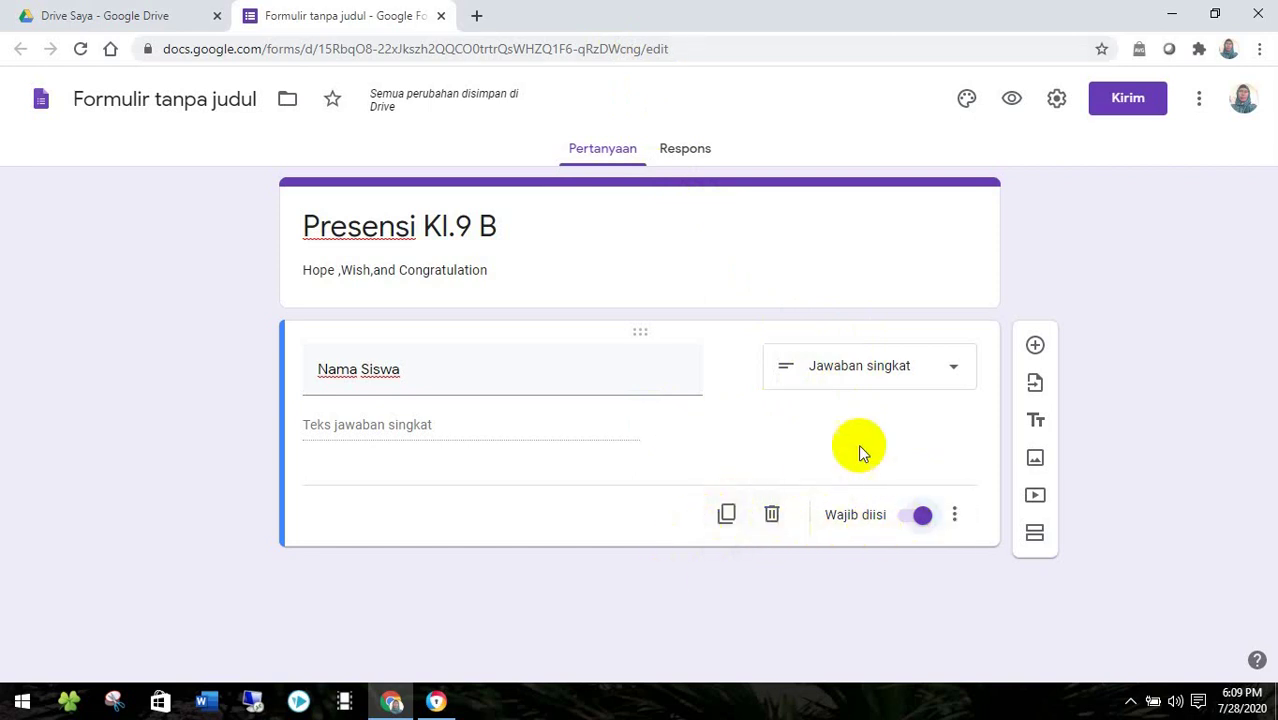
- Add a new question titled "No.Absen" below the "Nama Siswa" question
{"action": "left_click", "coordinate": [1035, 347]}
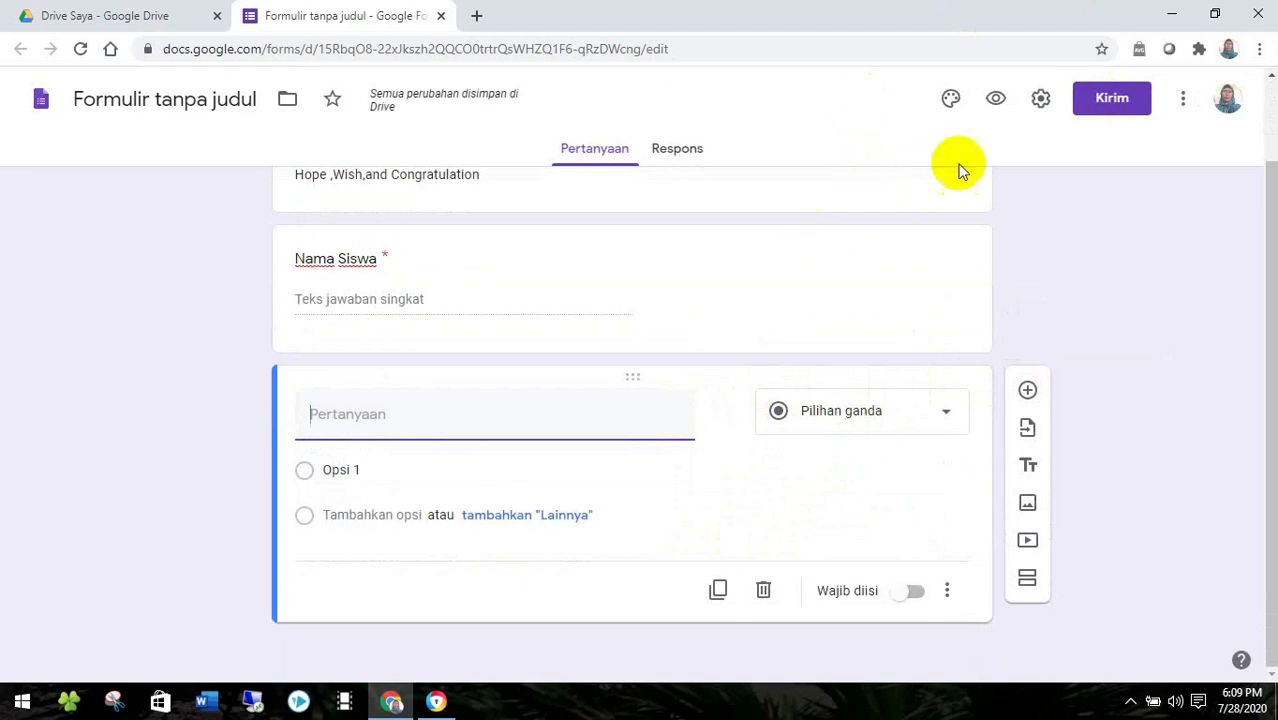
{"action": "type", "text": "N"}
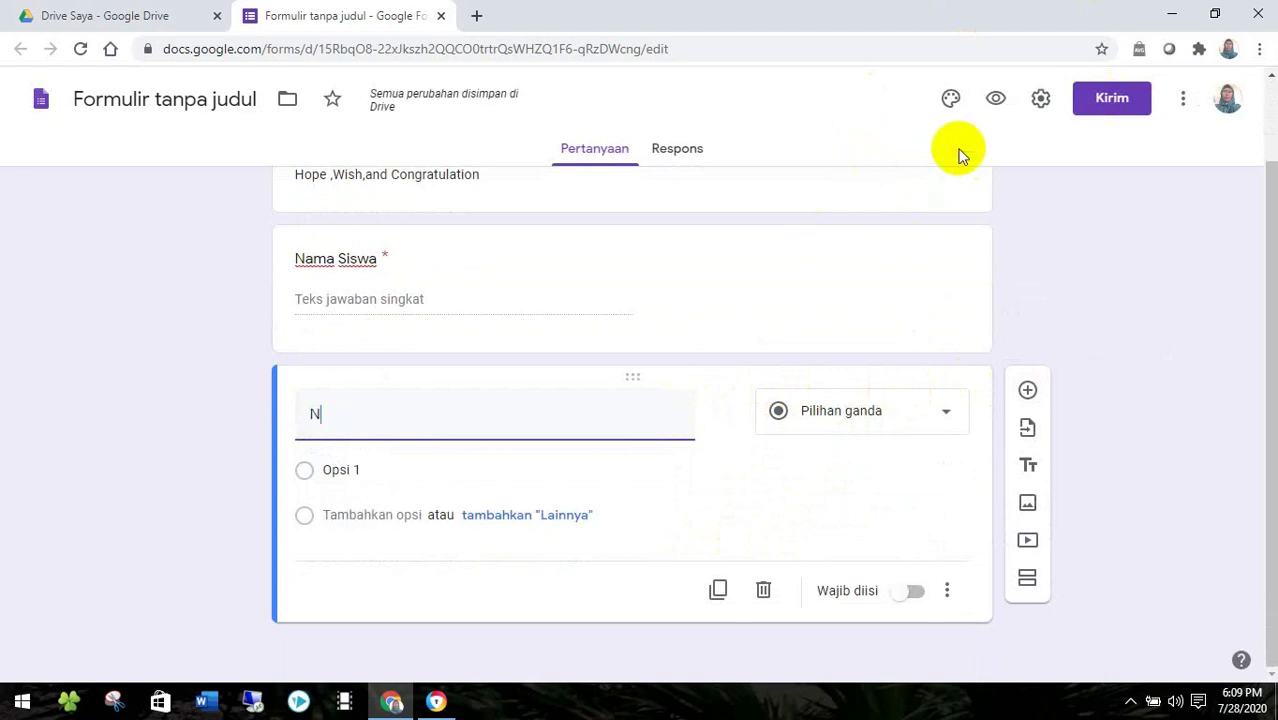
{"action": "type", "text": "o.Abse"}
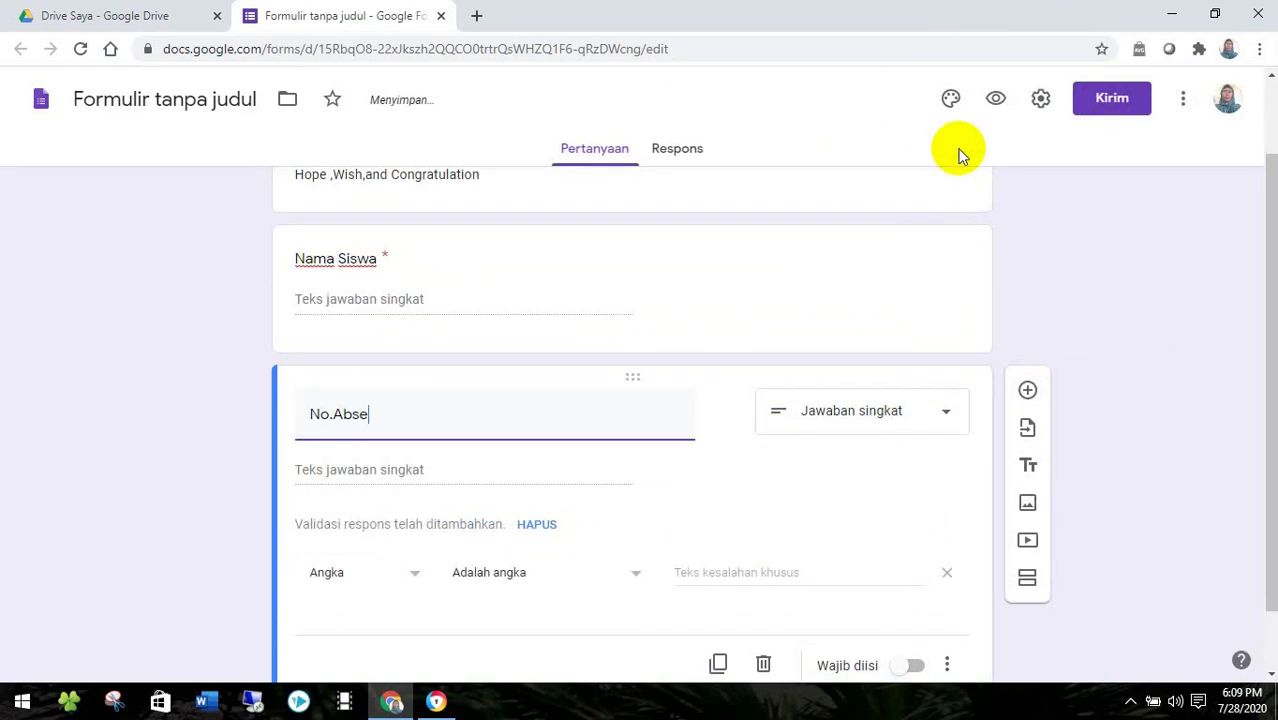
{"action": "type", "text": "n"}
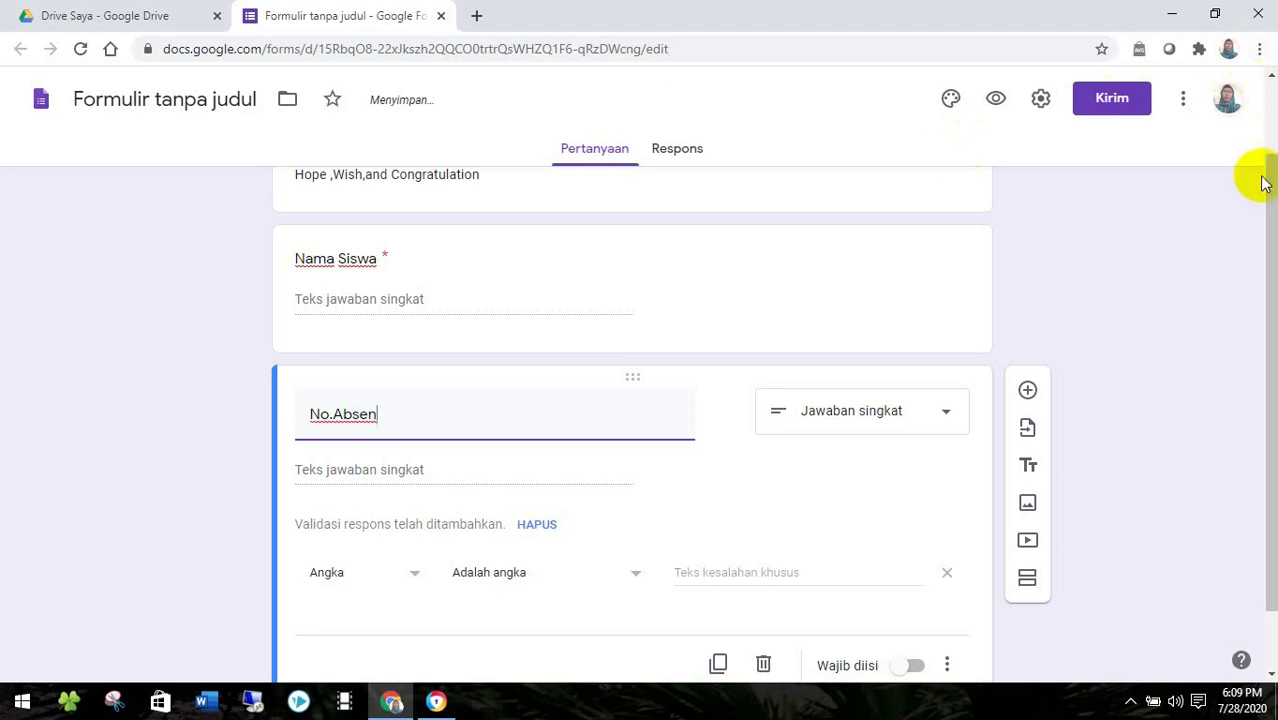
- Change the "No.Absen" question's answer type to Drop-down
{"action": "scroll", "coordinate": [1270, 155], "scroll_direction": "up", "scroll_amount": 1}
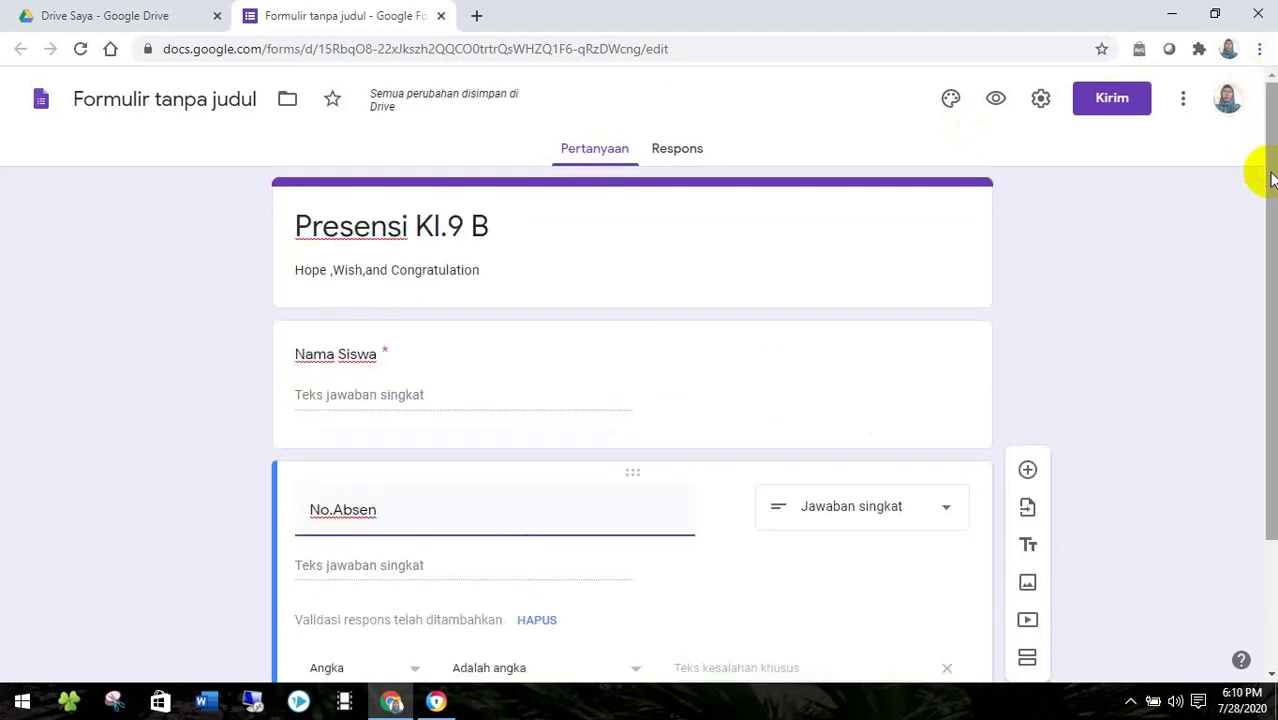
{"action": "left_click_drag", "start_coordinate": [1270, 175], "coordinate": [1268, 300]}
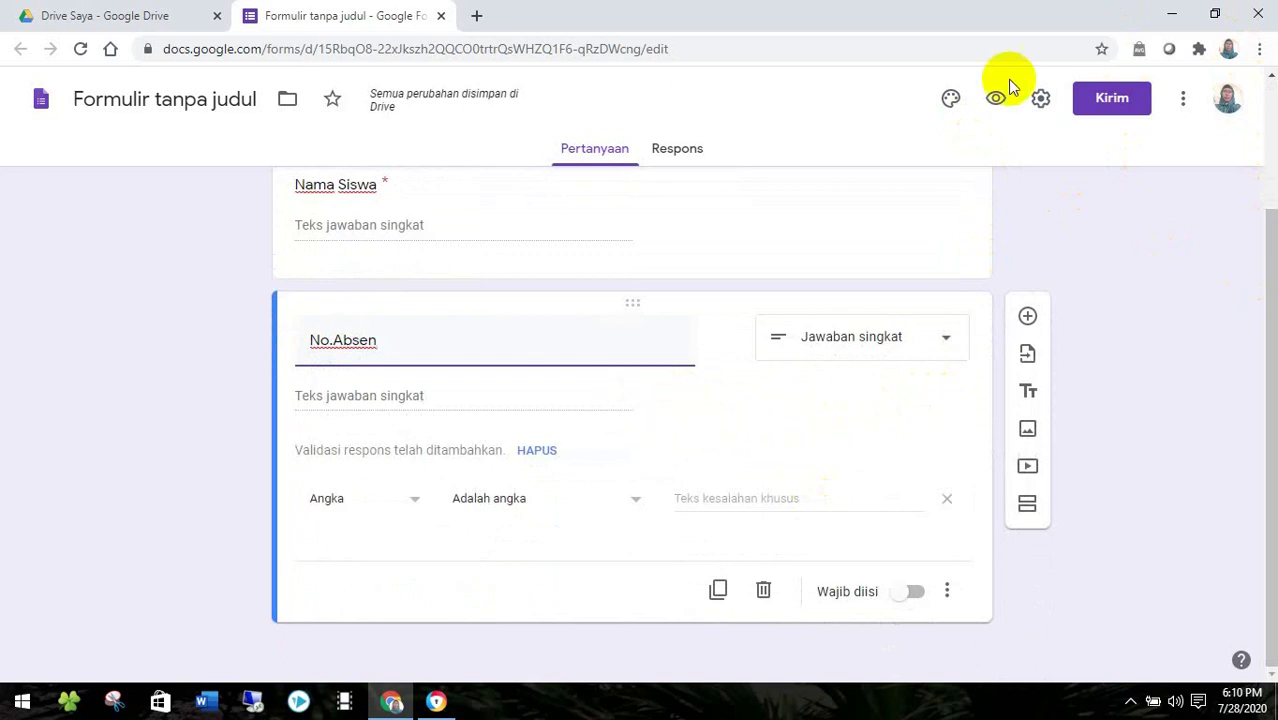
{"action": "left_click", "coordinate": [946, 345]}
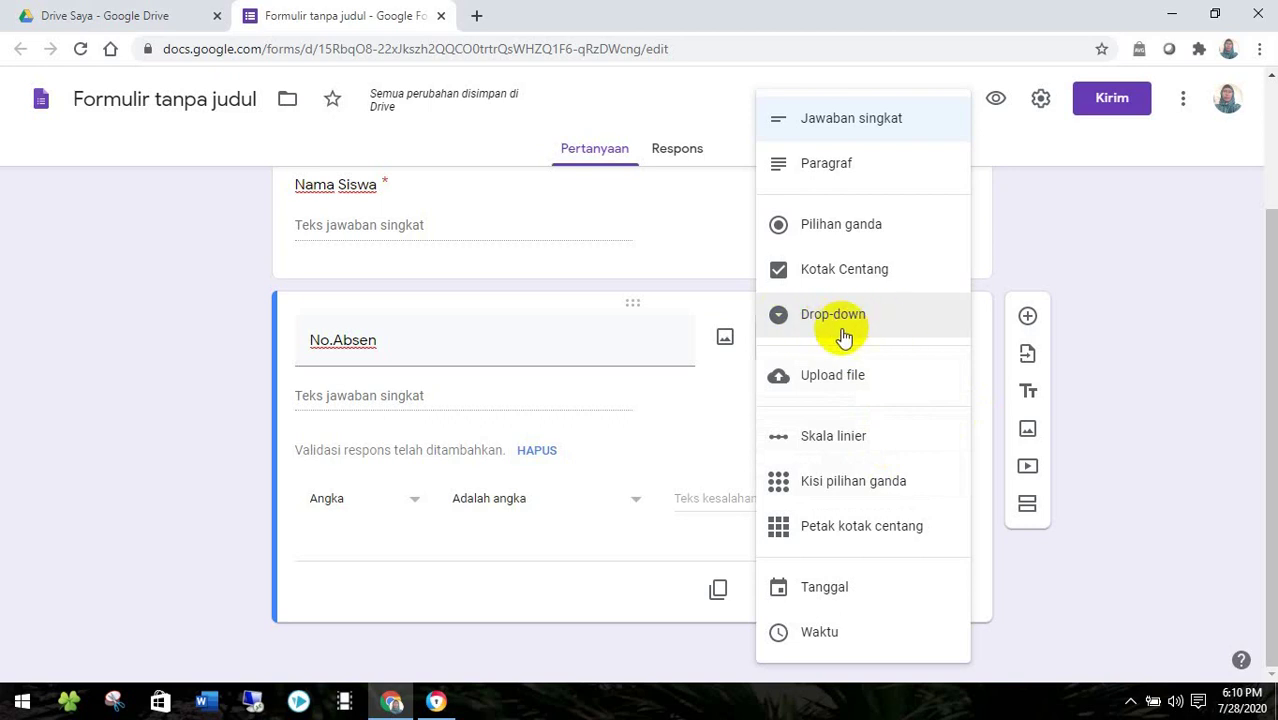
{"action": "left_click", "coordinate": [740, 388]}
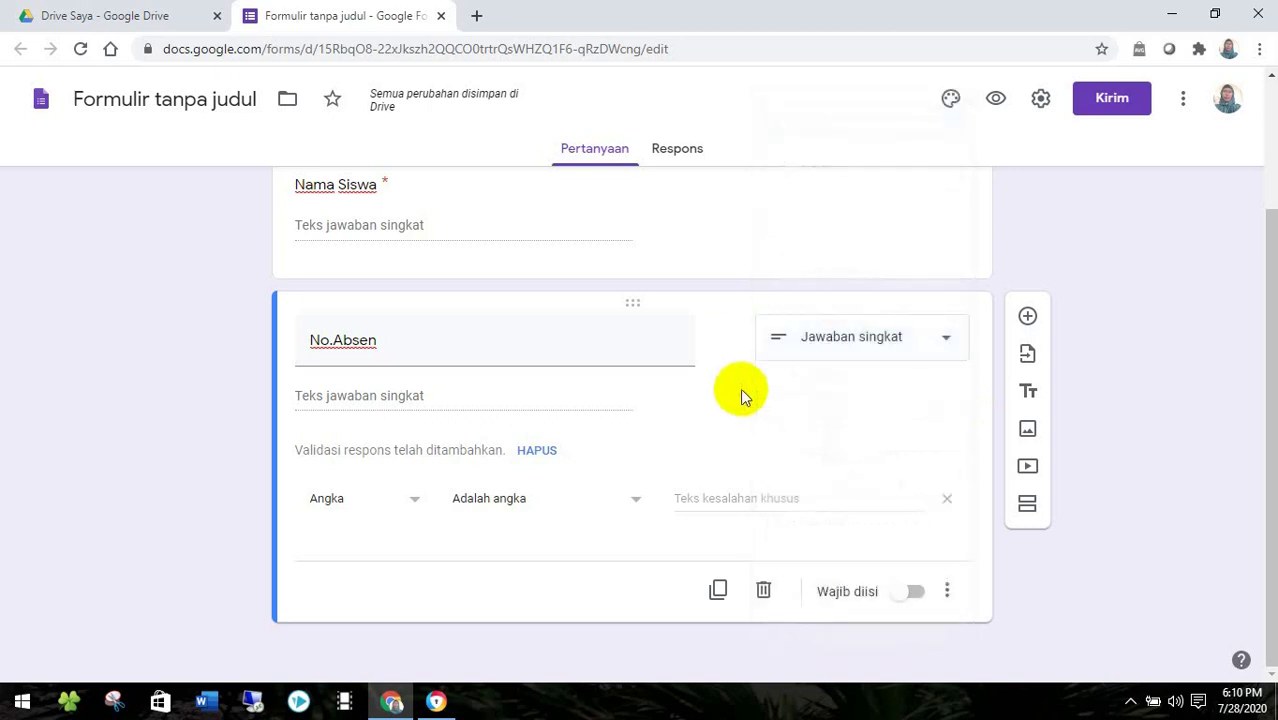
{"action": "left_click", "coordinate": [946, 340]}
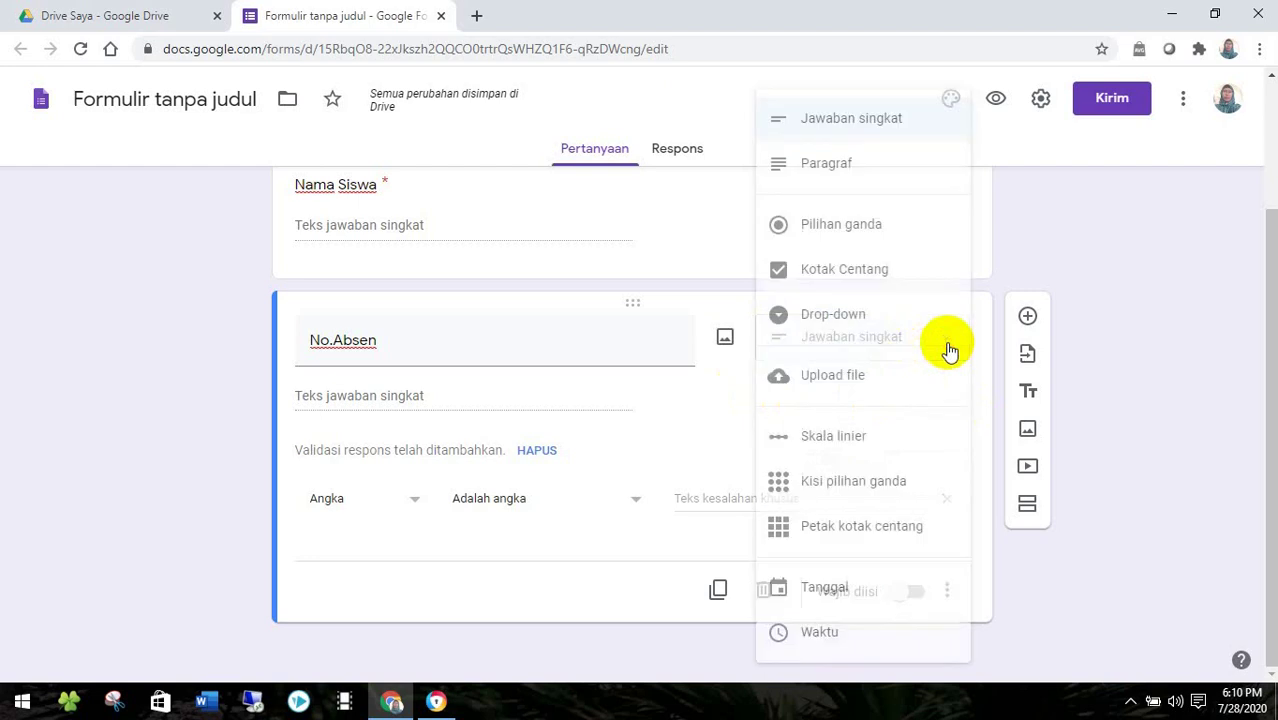
{"action": "left_click", "coordinate": [852, 322]}
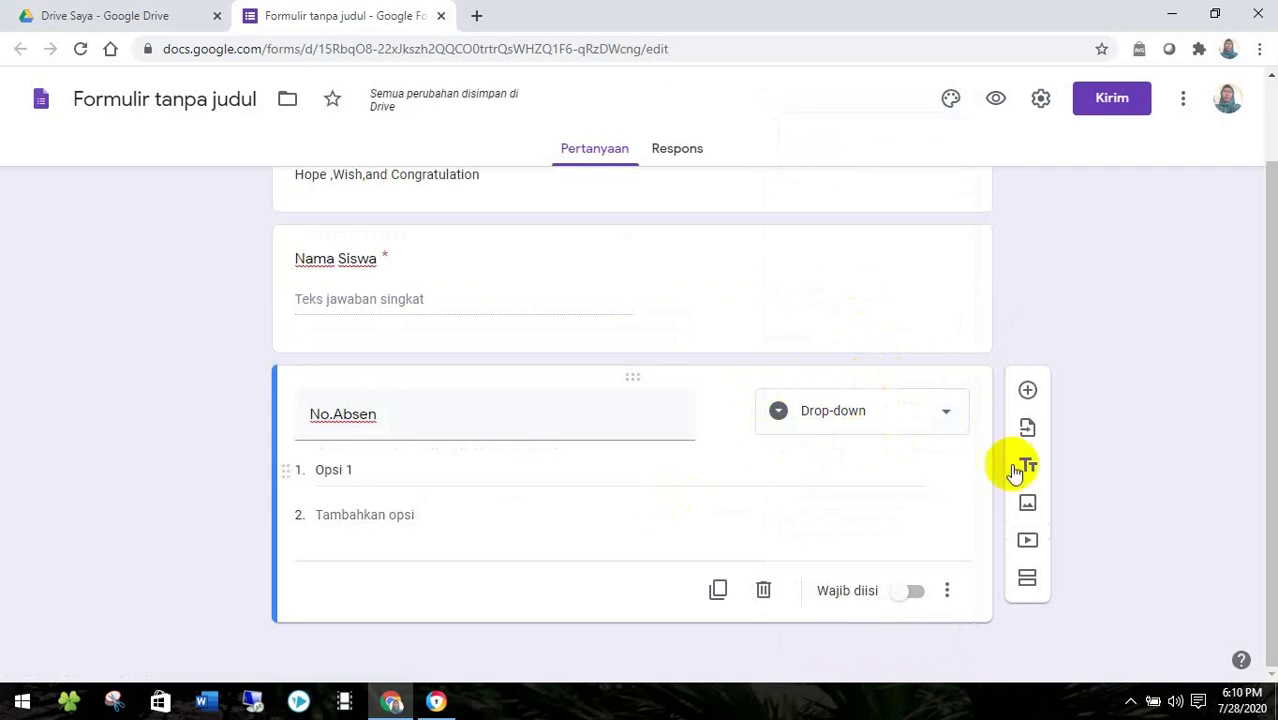
- Replace the first "No.Absen" option with 1 and add the following attendance numbers 2, 3, 4 and onward as consecutive options
{"action": "left_click", "coordinate": [392, 472]}
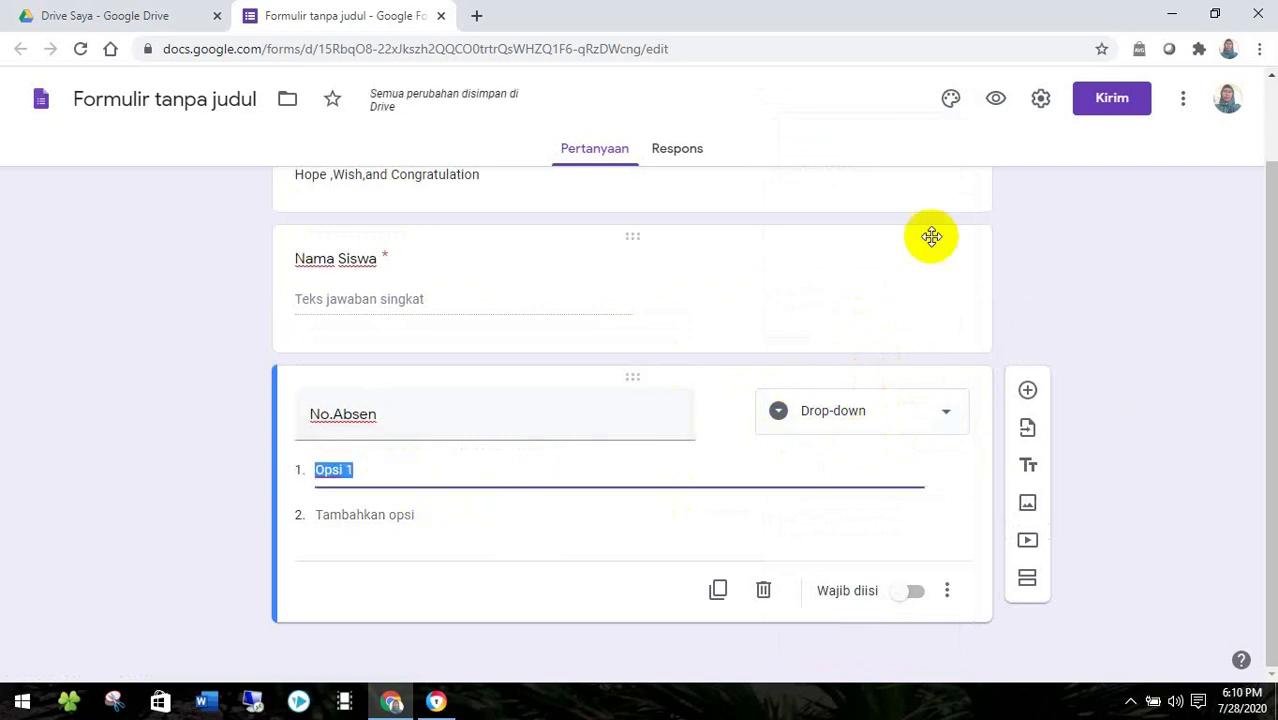
{"action": "key", "text": "BackSpace"}
{"action": "type", "text": "1"}
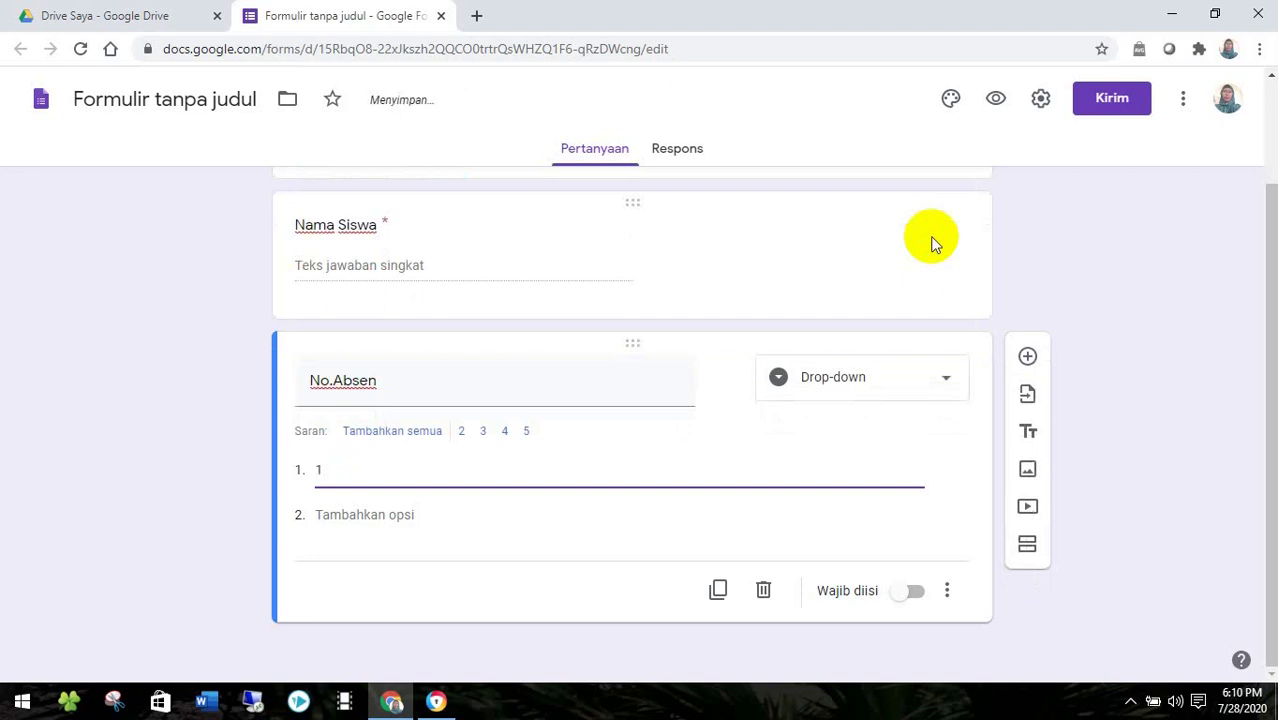
{"action": "key", "text": "Return"}
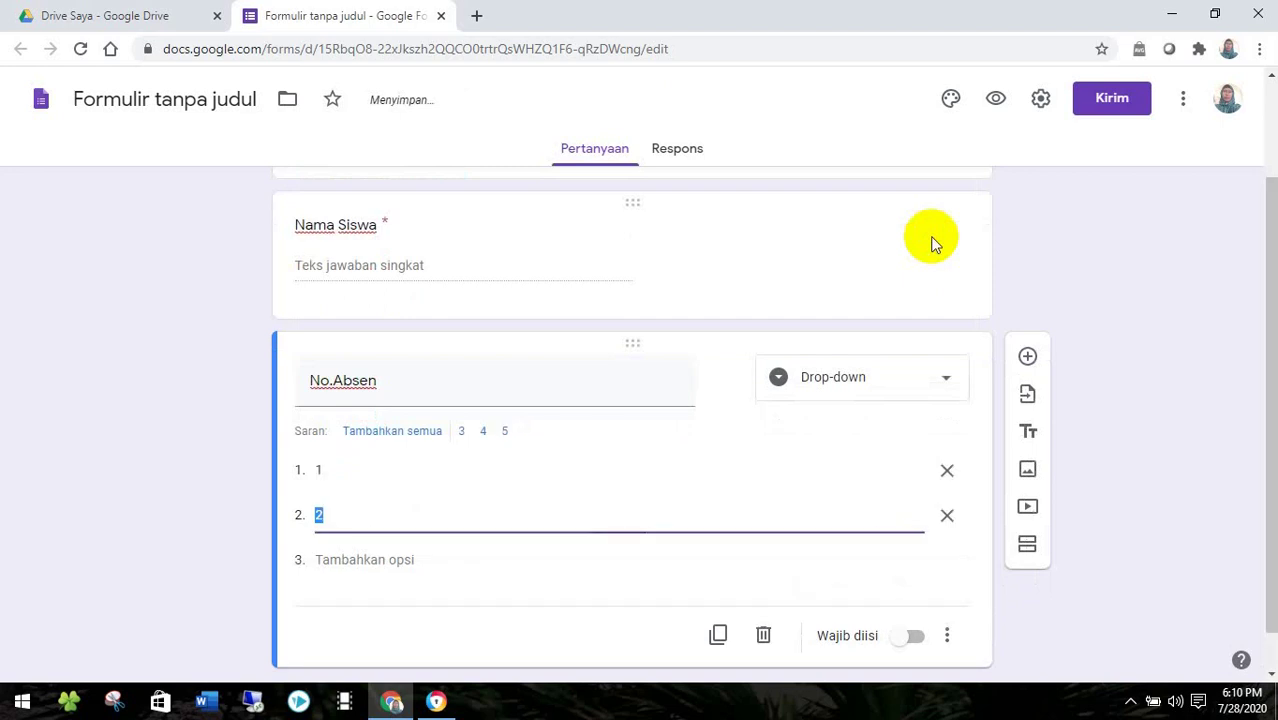
{"action": "key", "text": "Return"}
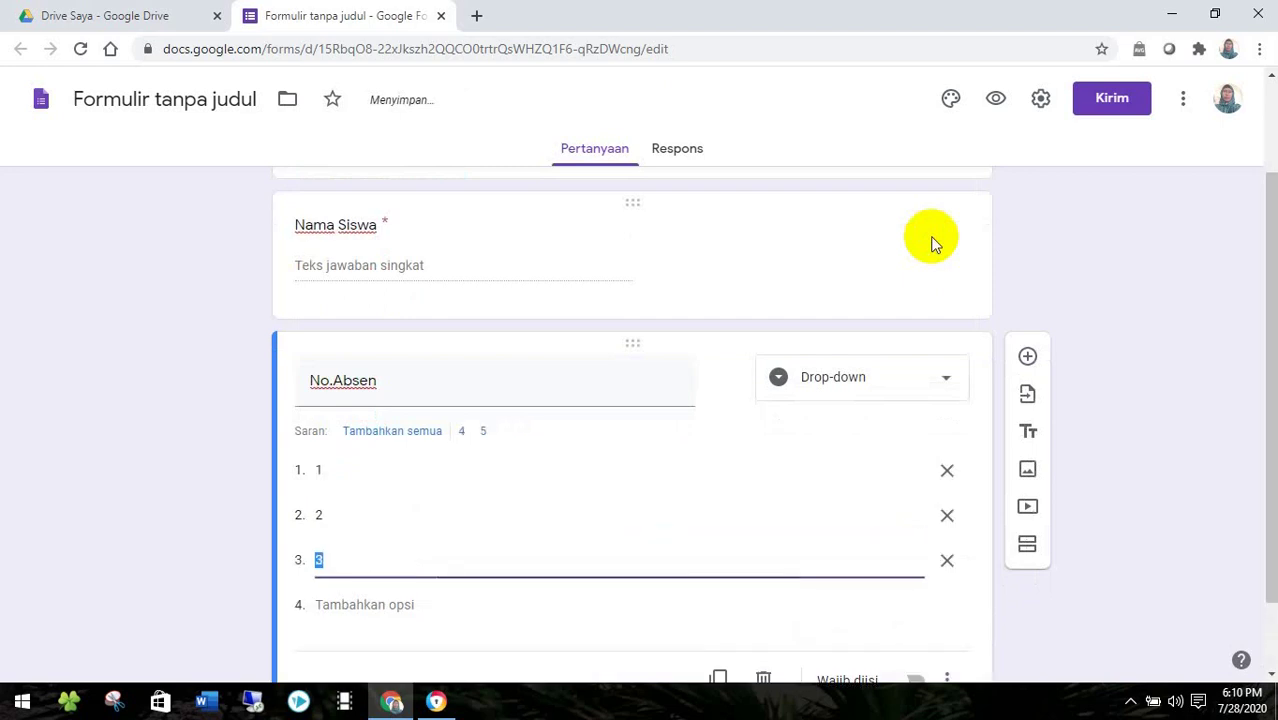
{"action": "key", "text": "Return"}
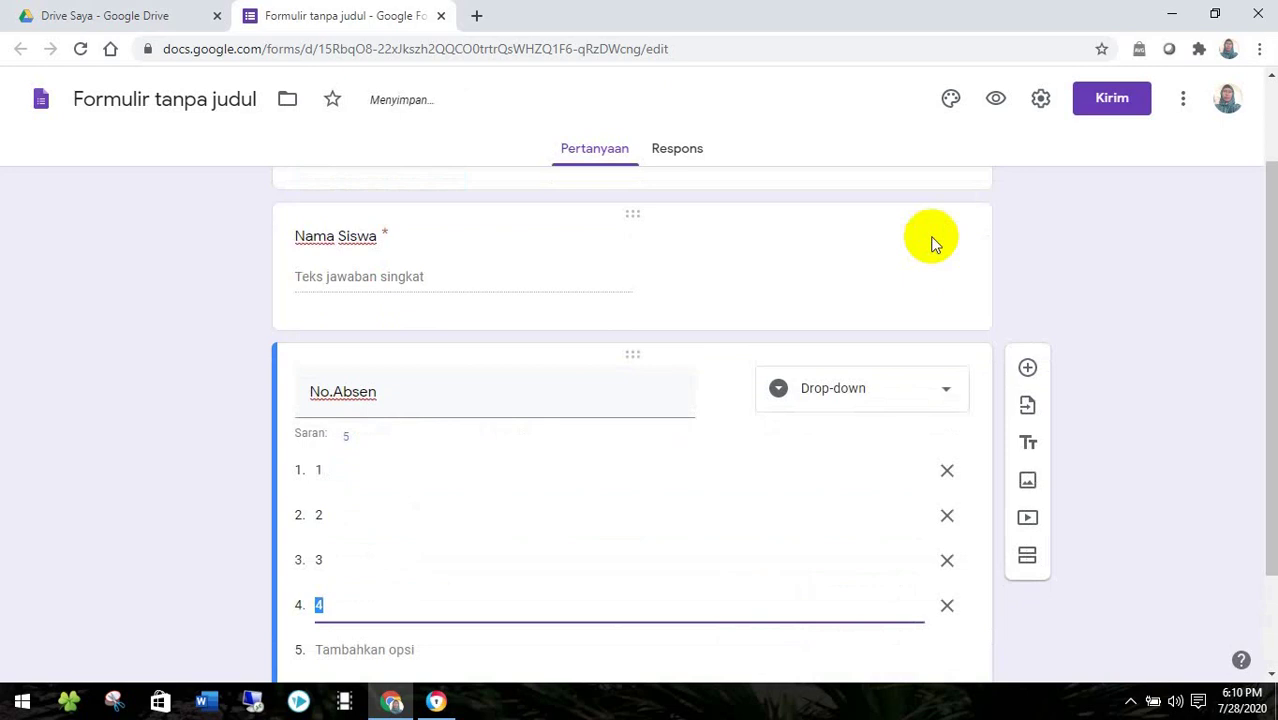
{"action": "key", "text": "Return"}
{"action": "key", "text": "Return"}
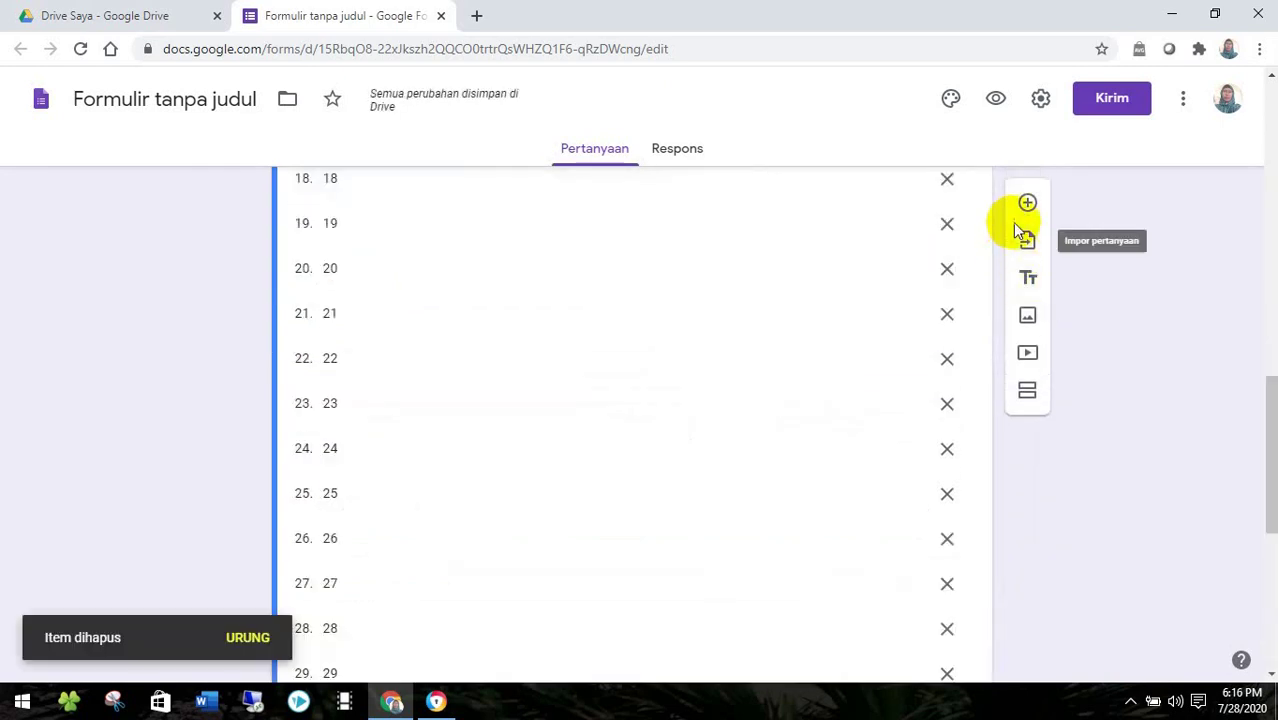
- Add a question titled "Tanggal" with the Tanggal (date) answer type and make it required
{"action": "left_click", "coordinate": [1027, 207]}
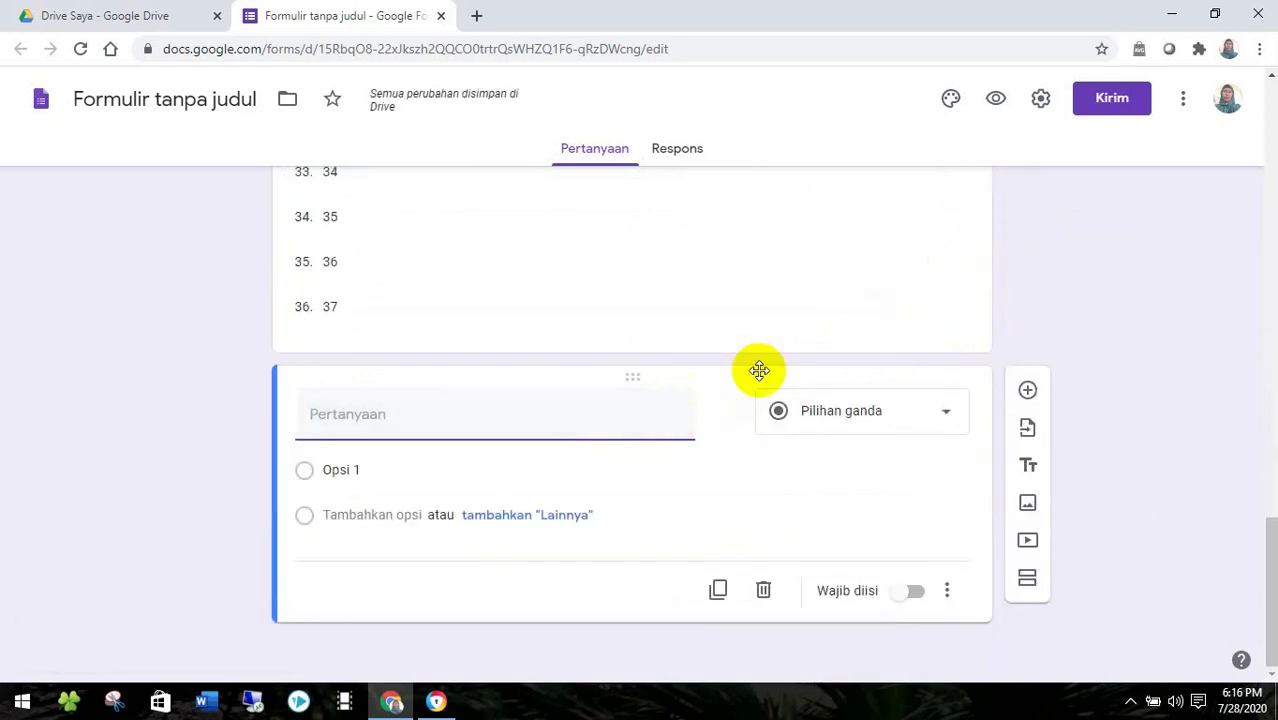
{"action": "type", "text": "Tanggal"}
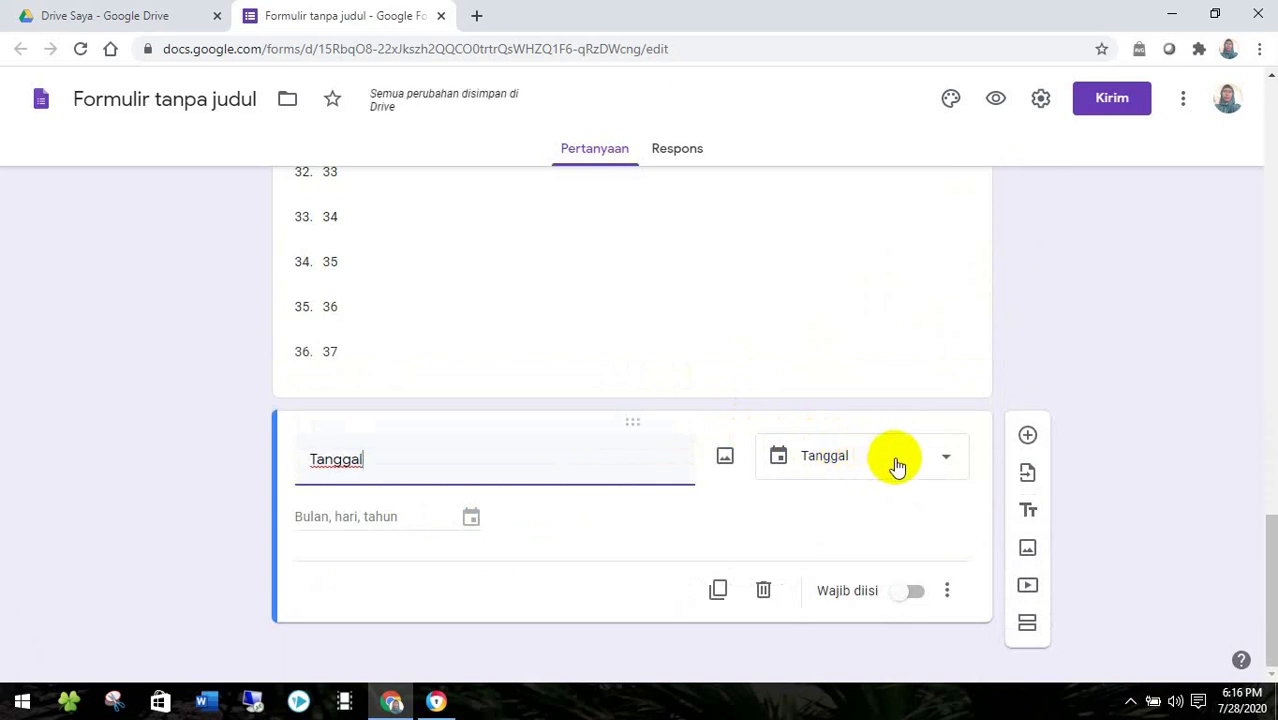
{"action": "left_click", "coordinate": [946, 470]}
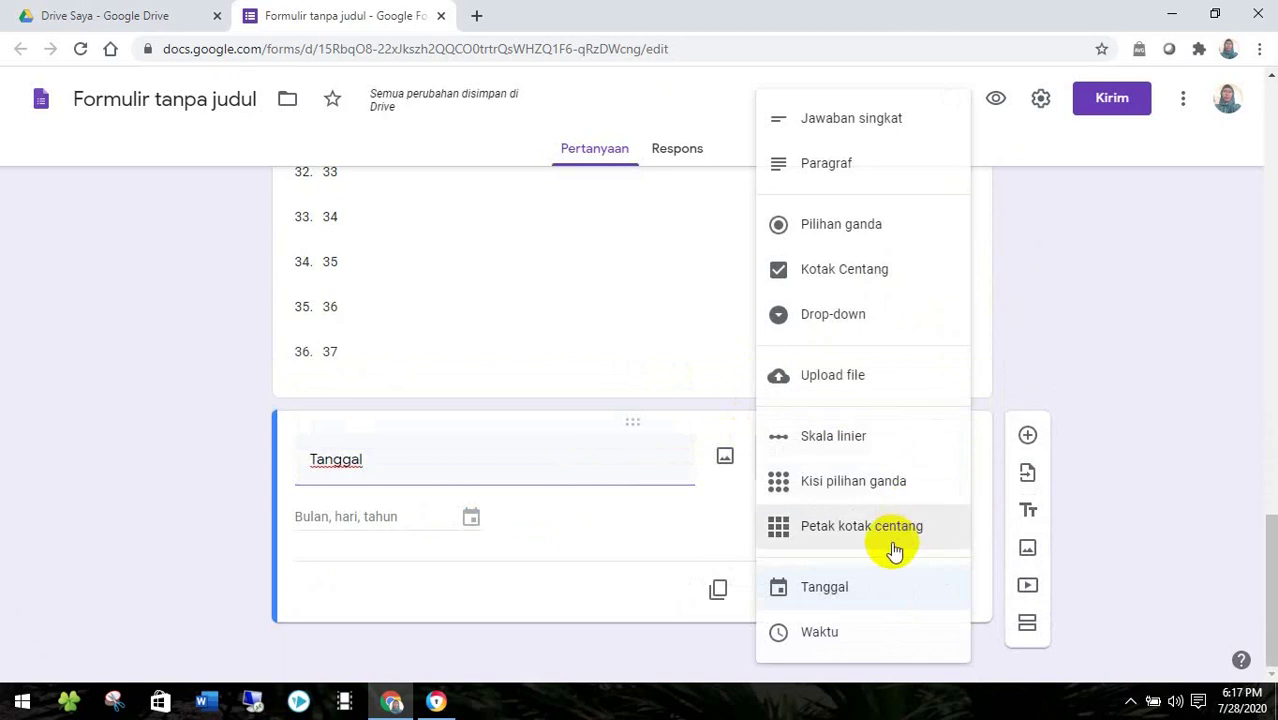
{"action": "left_click", "coordinate": [833, 590]}
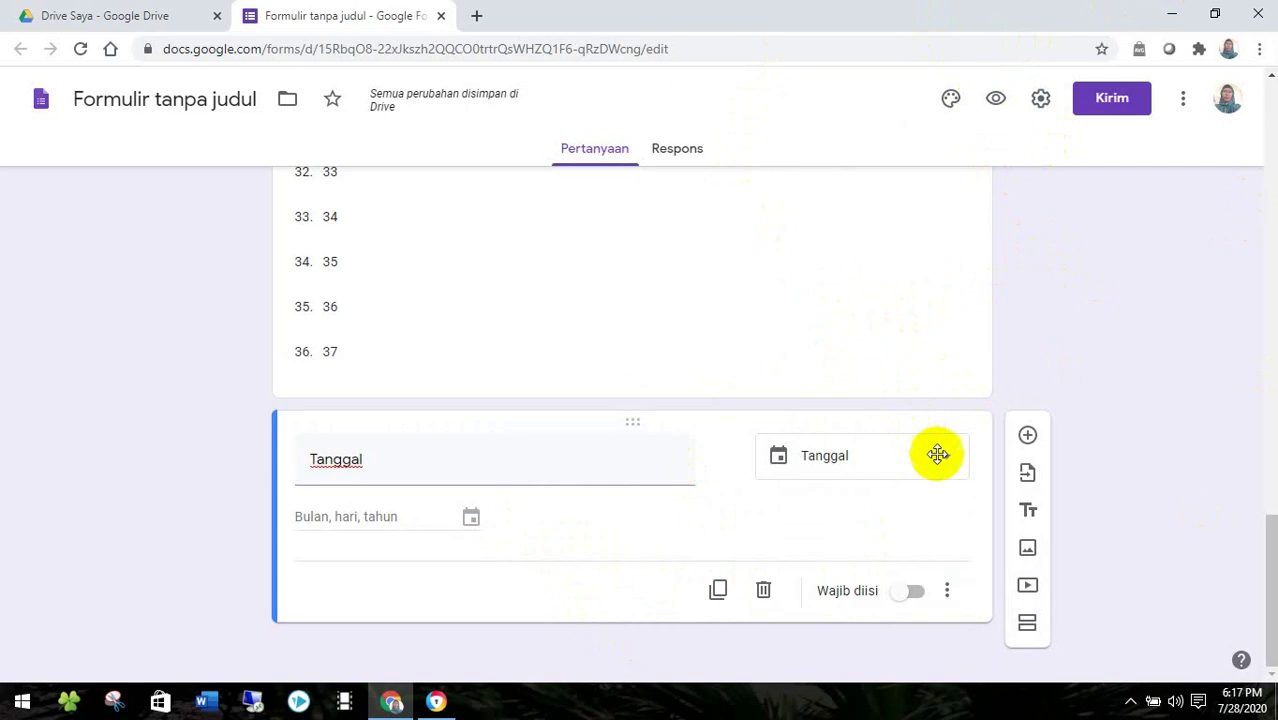
{"action": "left_click", "coordinate": [910, 594]}
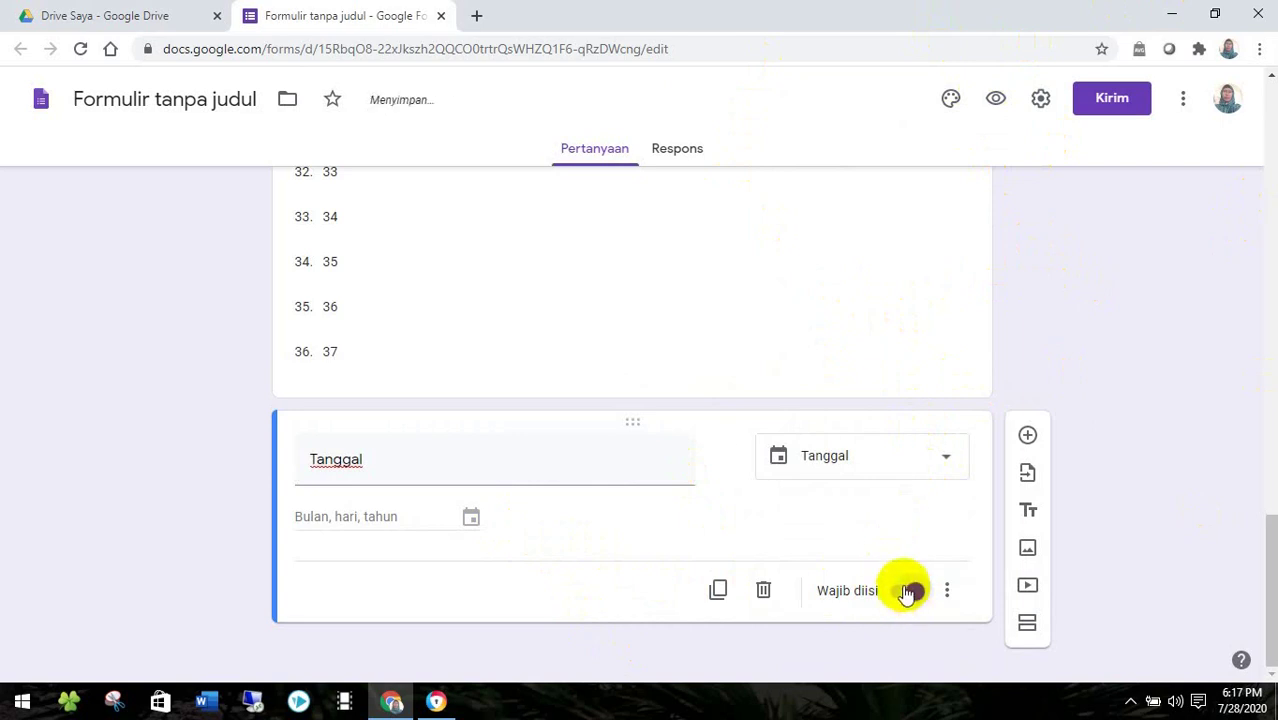
- Add a question titled "Keterangan" below "Tanggal" and set its answer type to Kotak Centang (checkboxes)
{"action": "left_click", "coordinate": [1025, 440]}
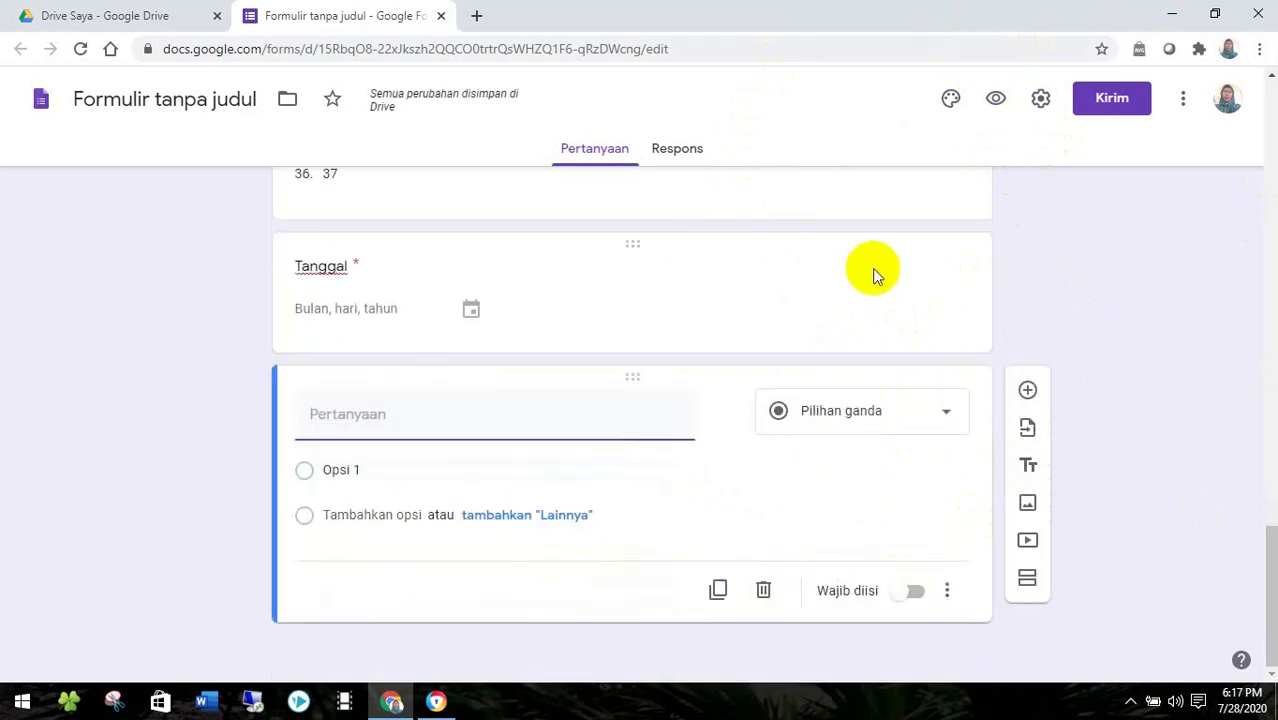
{"action": "type", "text": "Keter"}
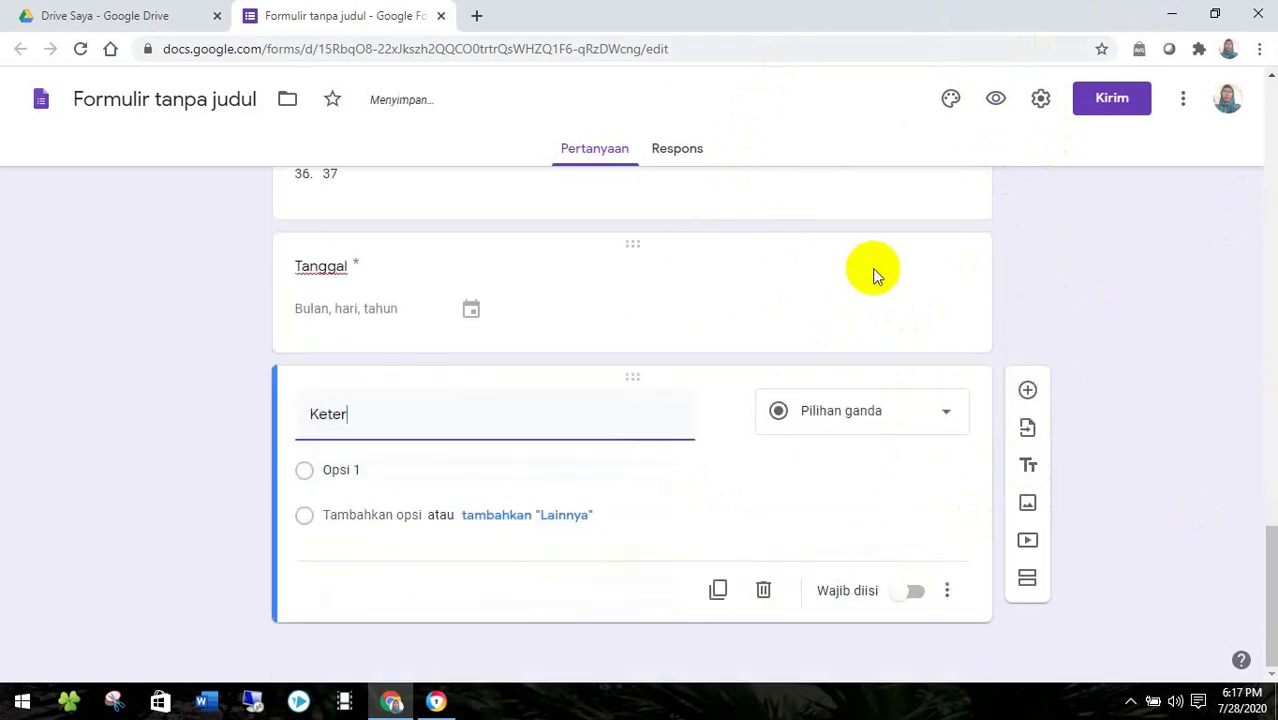
{"action": "type", "text": "angan"}
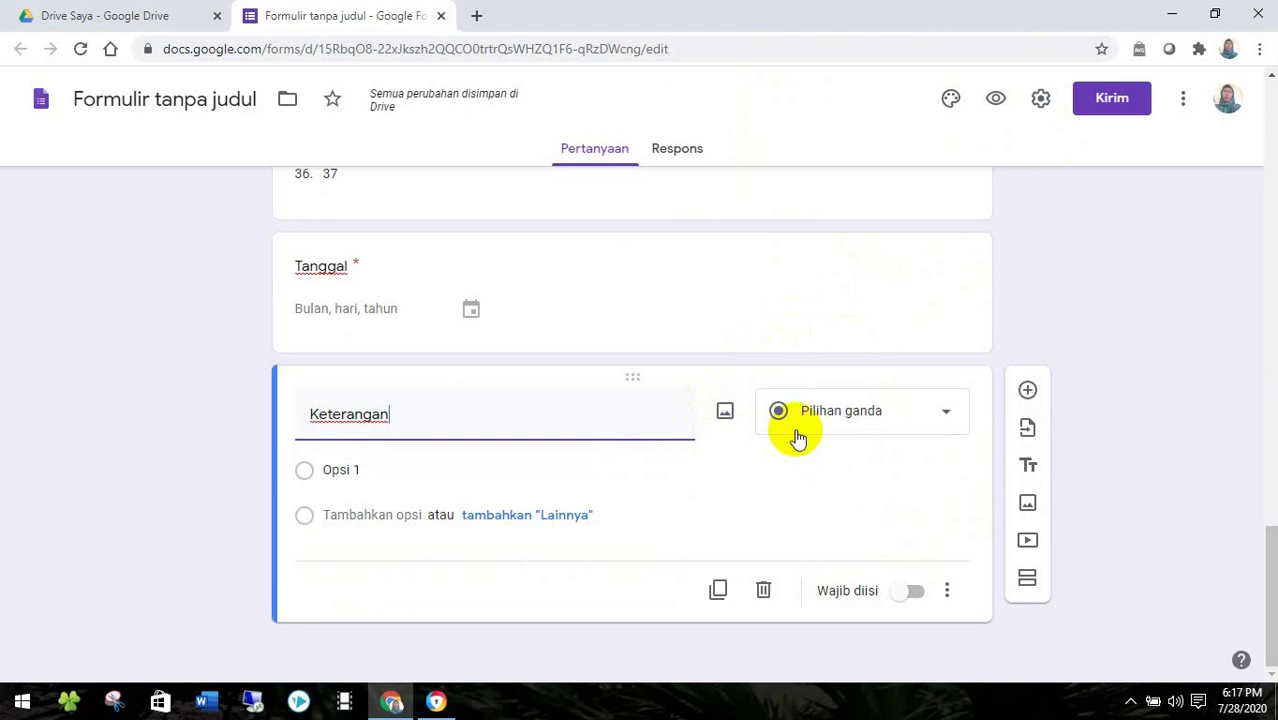
{"action": "left_click", "coordinate": [947, 422]}
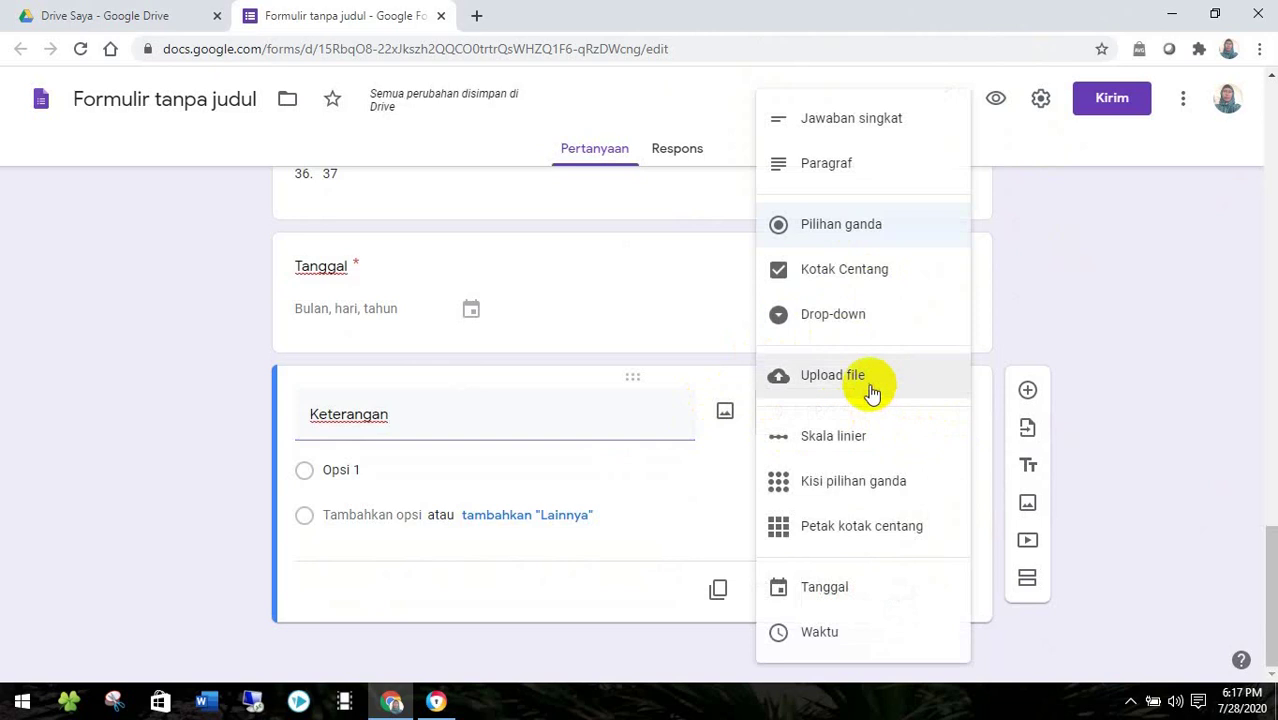
{"action": "left_click", "coordinate": [868, 272]}
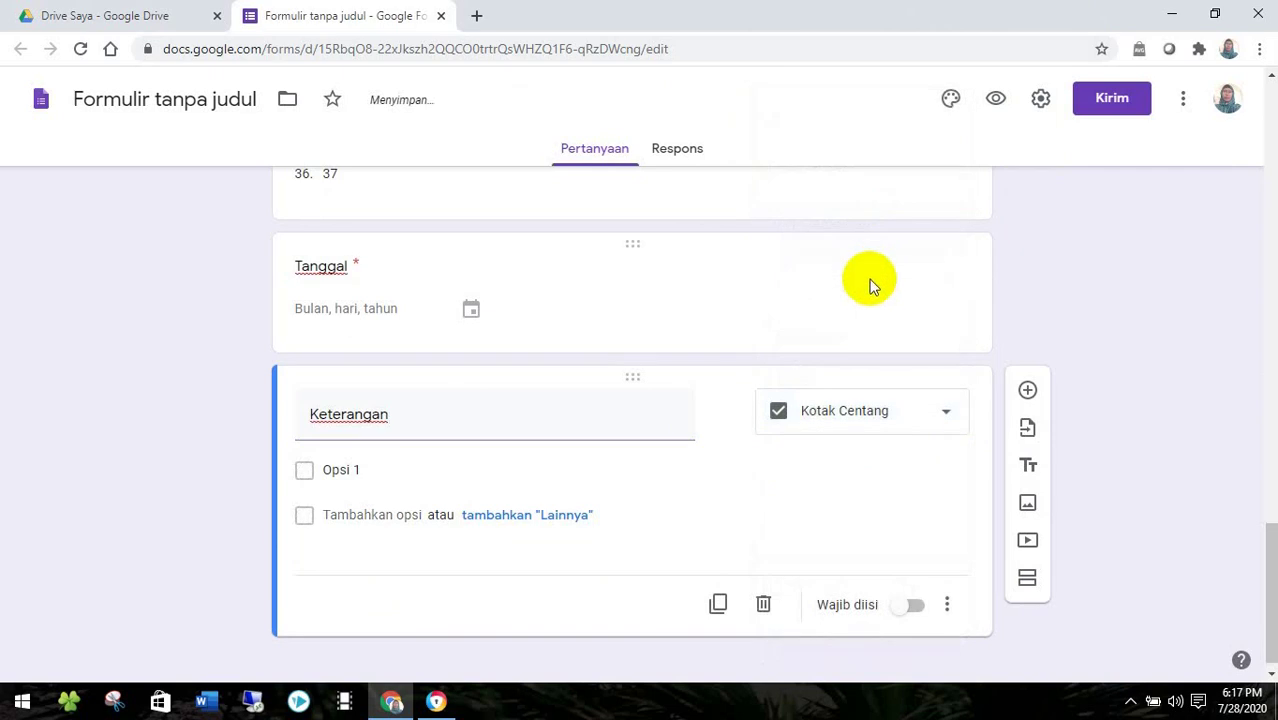
- Enter "Hadir" and "Sakit" as the first two checkbox options of the "Keterangan" question
{"action": "left_click", "coordinate": [388, 470]}
{"action": "key", "text": "BackSpace"}
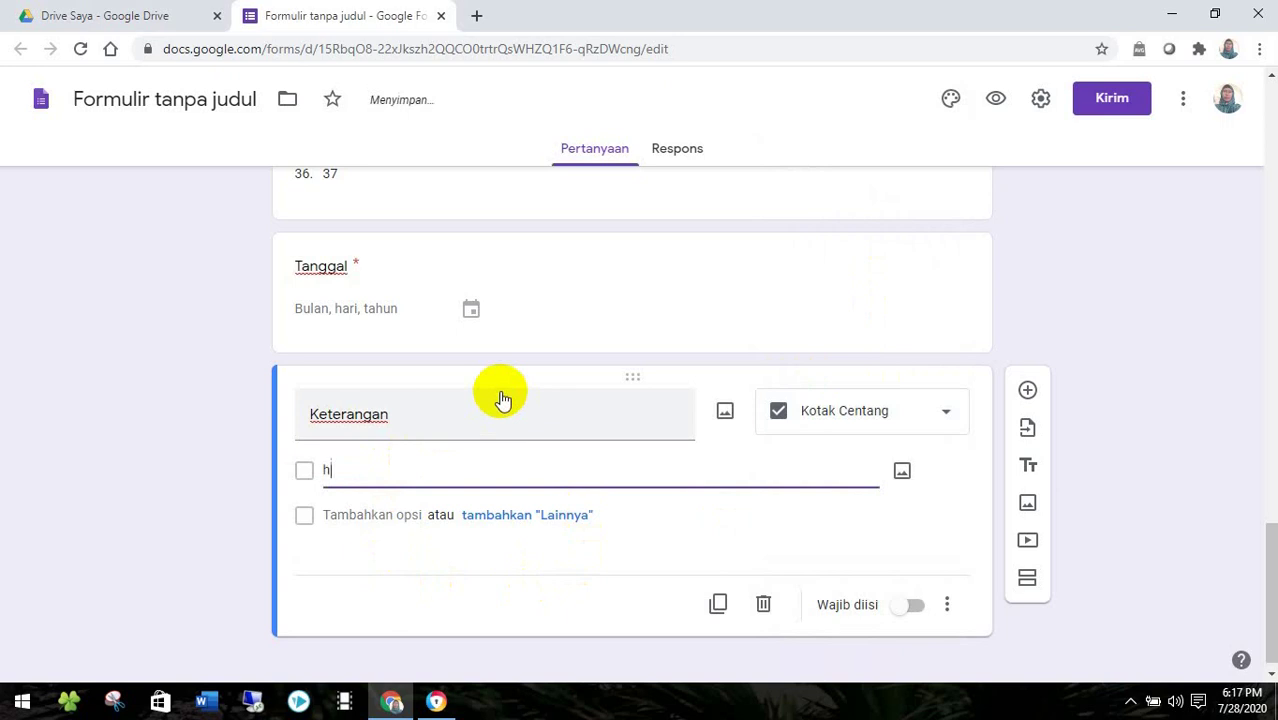
{"action": "key", "text": "BackSpace"}
{"action": "type", "text": "Hadir"}
{"action": "key", "text": "Return"}
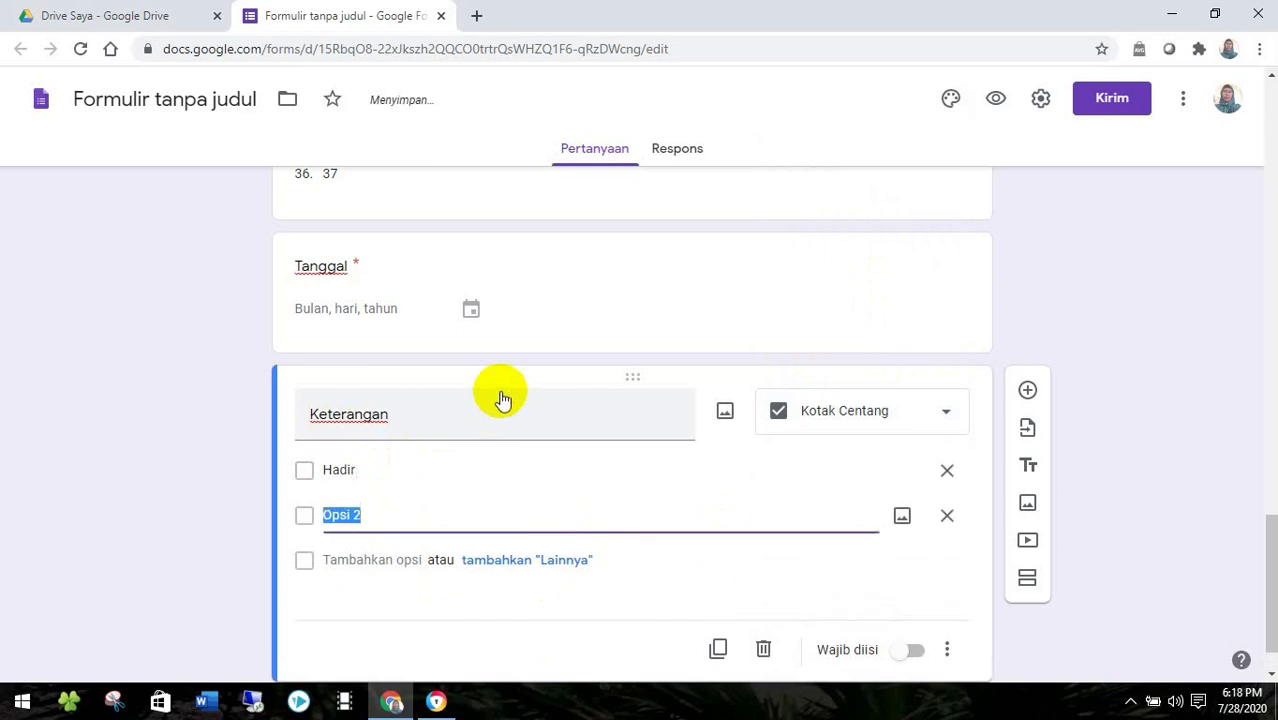
{"action": "type", "text": "s"}
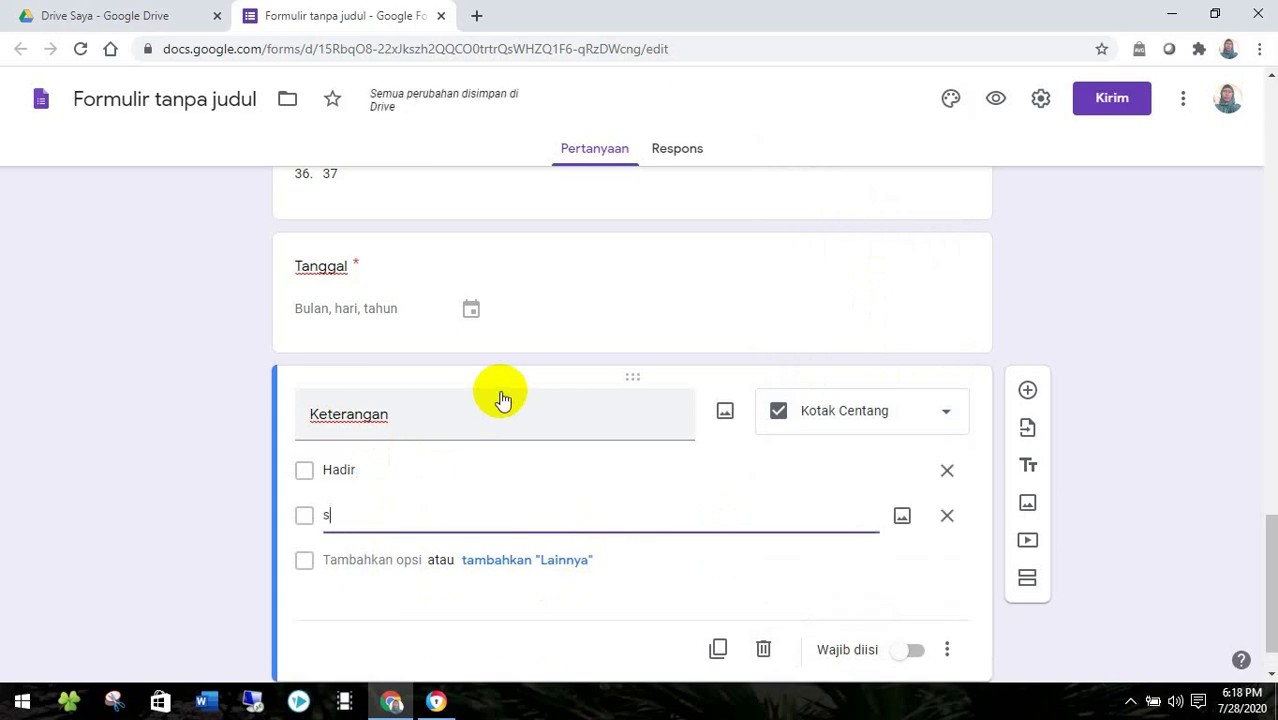
{"action": "key", "text": "BackSpace"}
{"action": "type", "text": "Saki"}
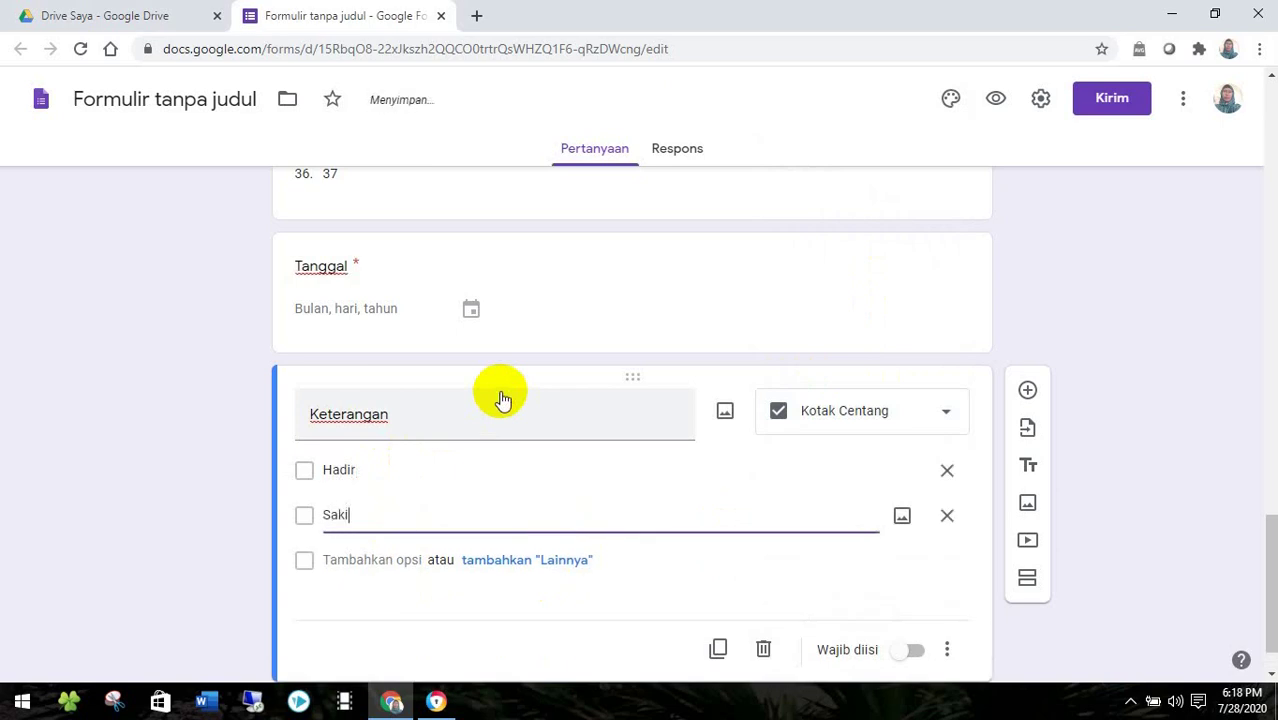
{"action": "type", "text": "t"}
{"action": "key", "text": "Return"}
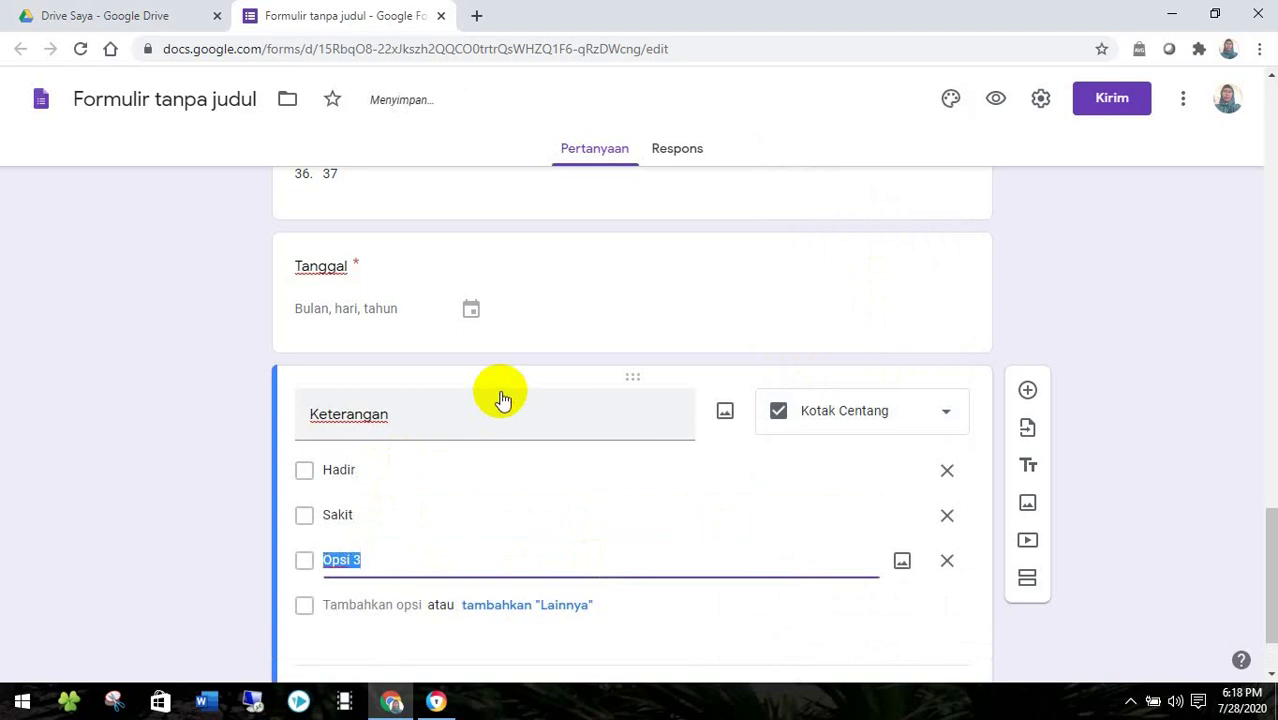
- Enter "Ijin" and "Alpa" as the third and fourth checkbox options of the "Keterangan" question
{"action": "key", "text": "BackSpace"}
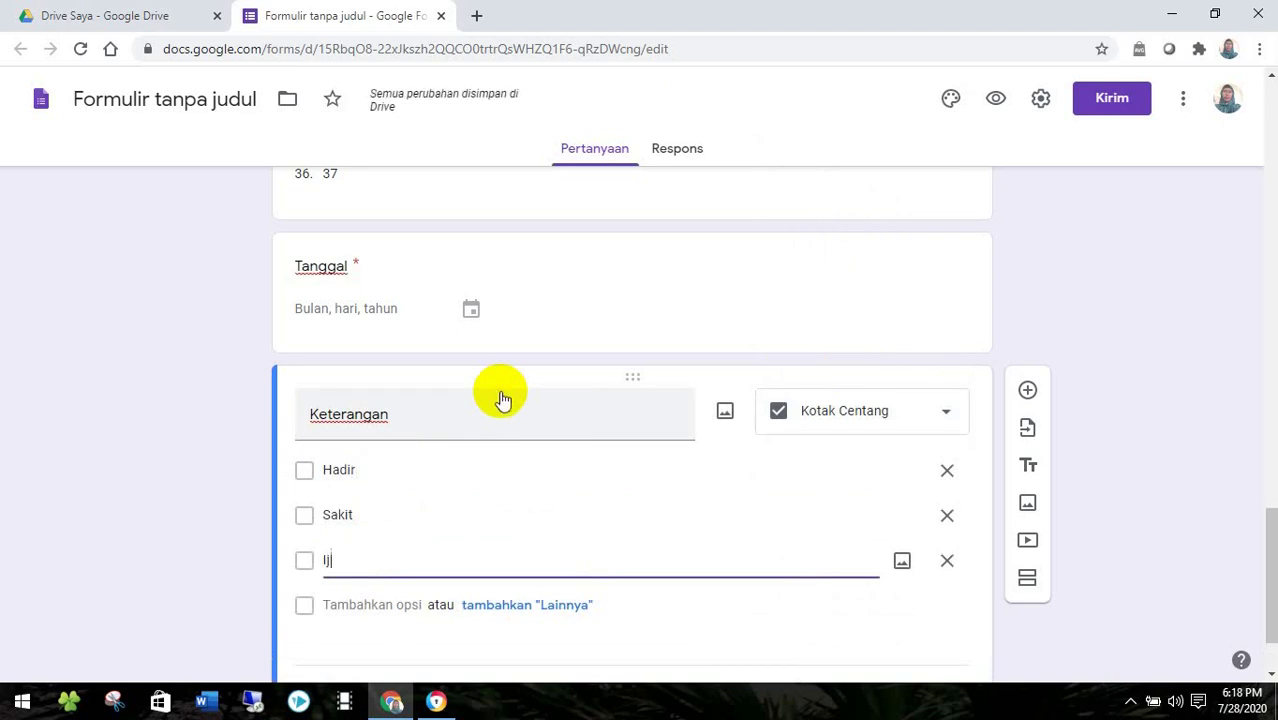
{"action": "key", "text": "Return"}
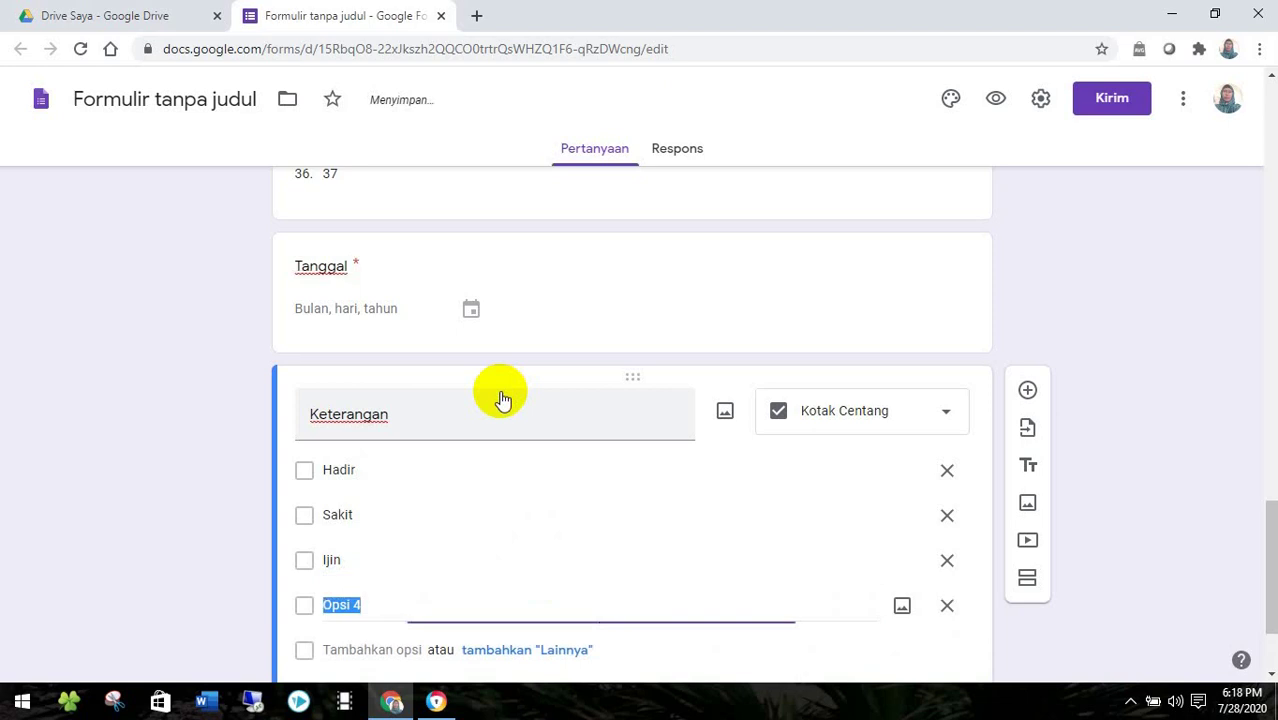
{"action": "type", "text": "Alpa"}
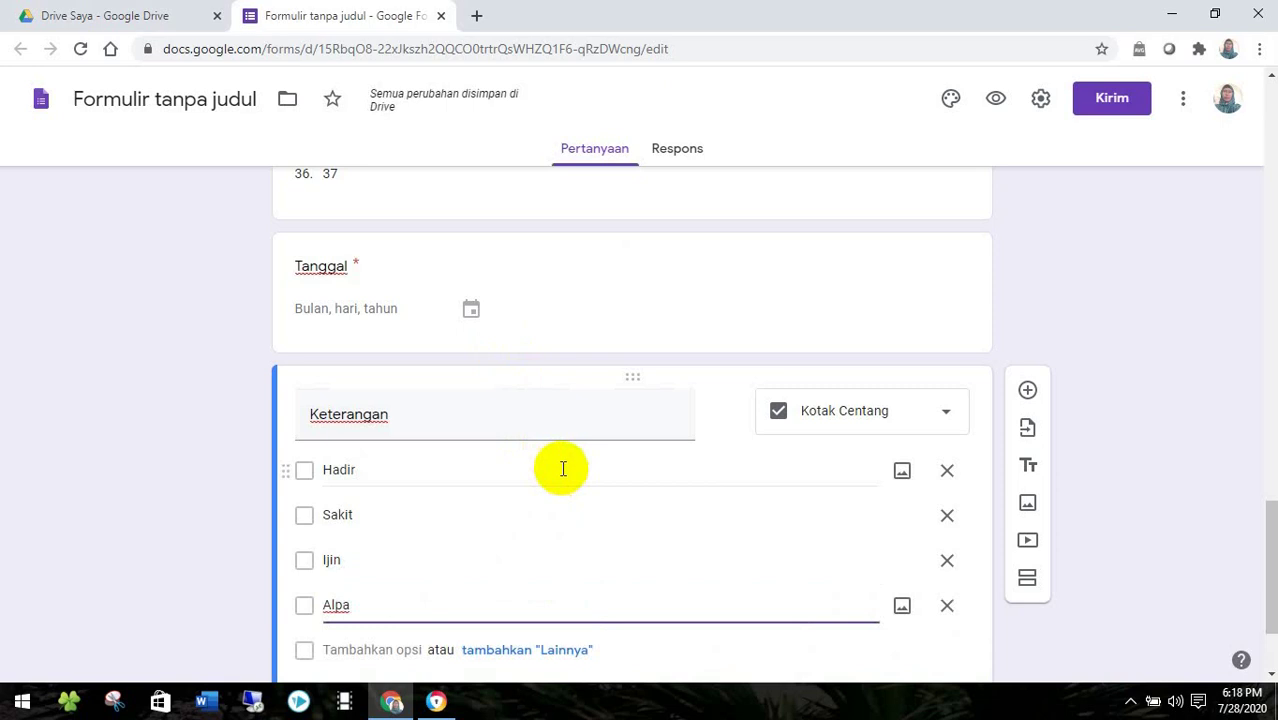
{"action": "scroll", "coordinate": [650, 505], "scroll_direction": "down", "scroll_amount": 2}
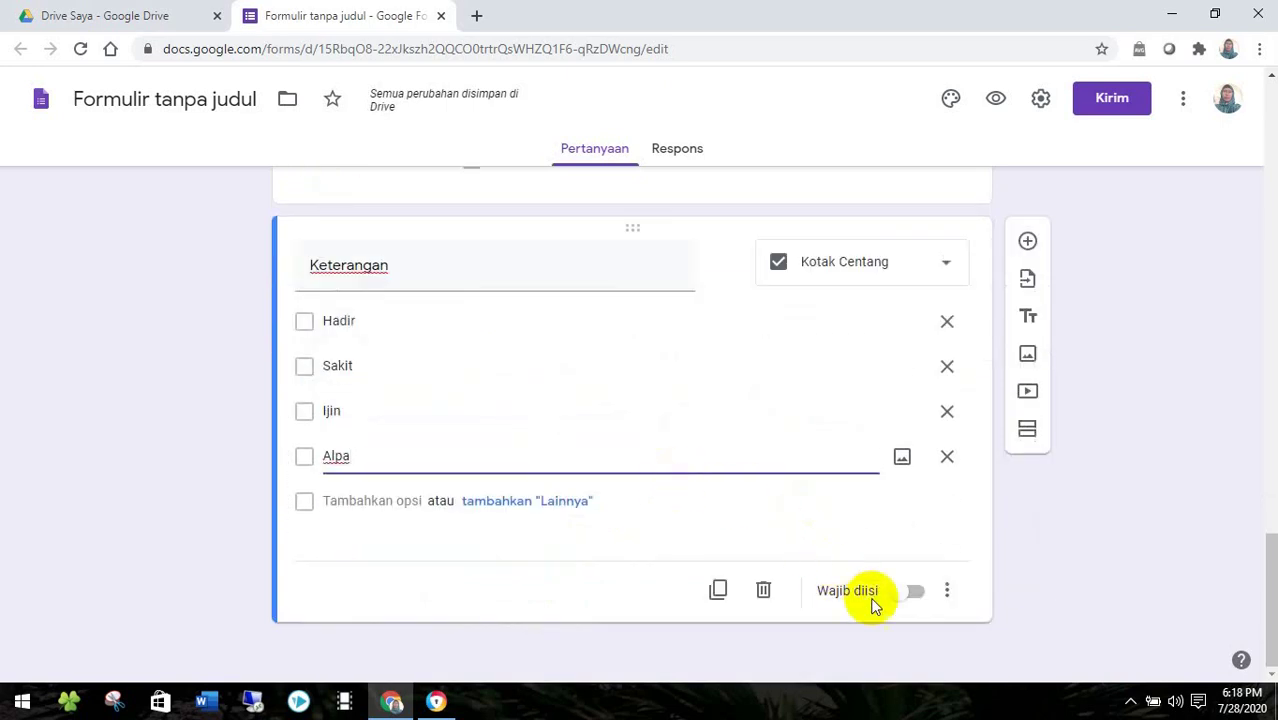
- Make the "Keterangan" question required
{"action": "left_click", "coordinate": [912, 594]}
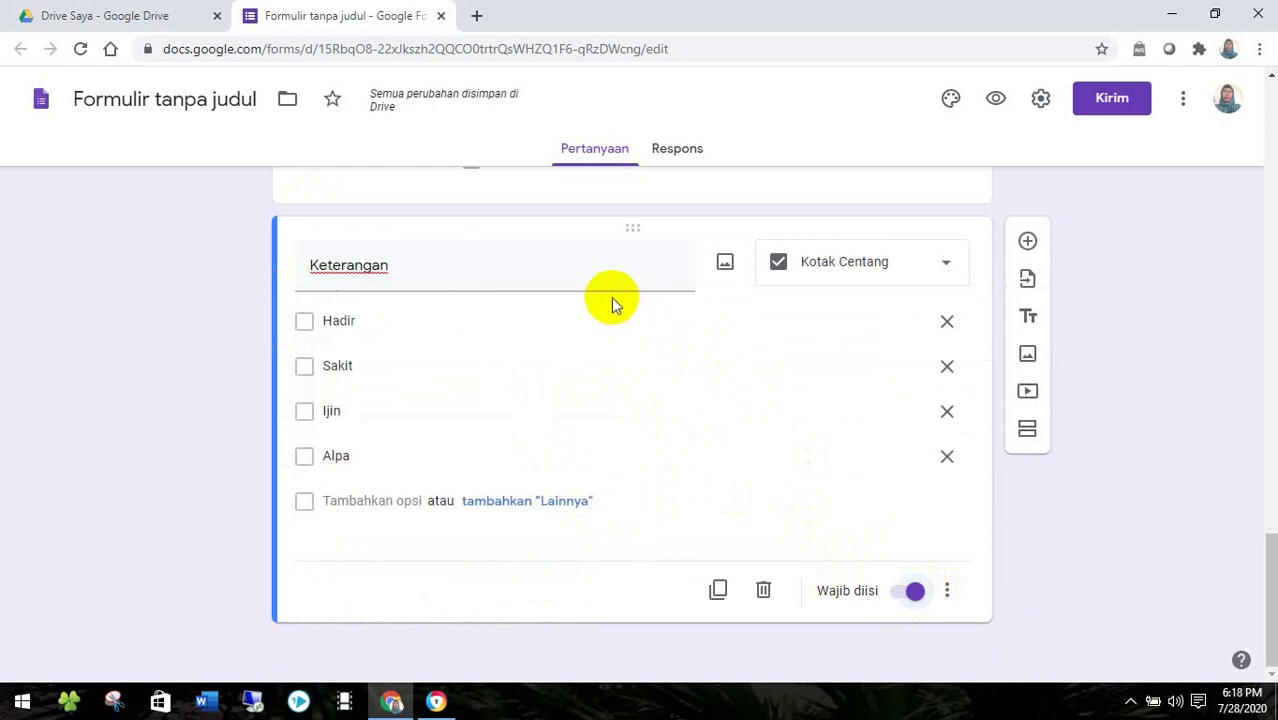
- Review the whole form, from the title and "Nama Siswa" through the "No.Absen" options to the "Tanggal" question
{"action": "scroll", "coordinate": [610, 297], "scroll_direction": "up", "scroll_amount": 5}
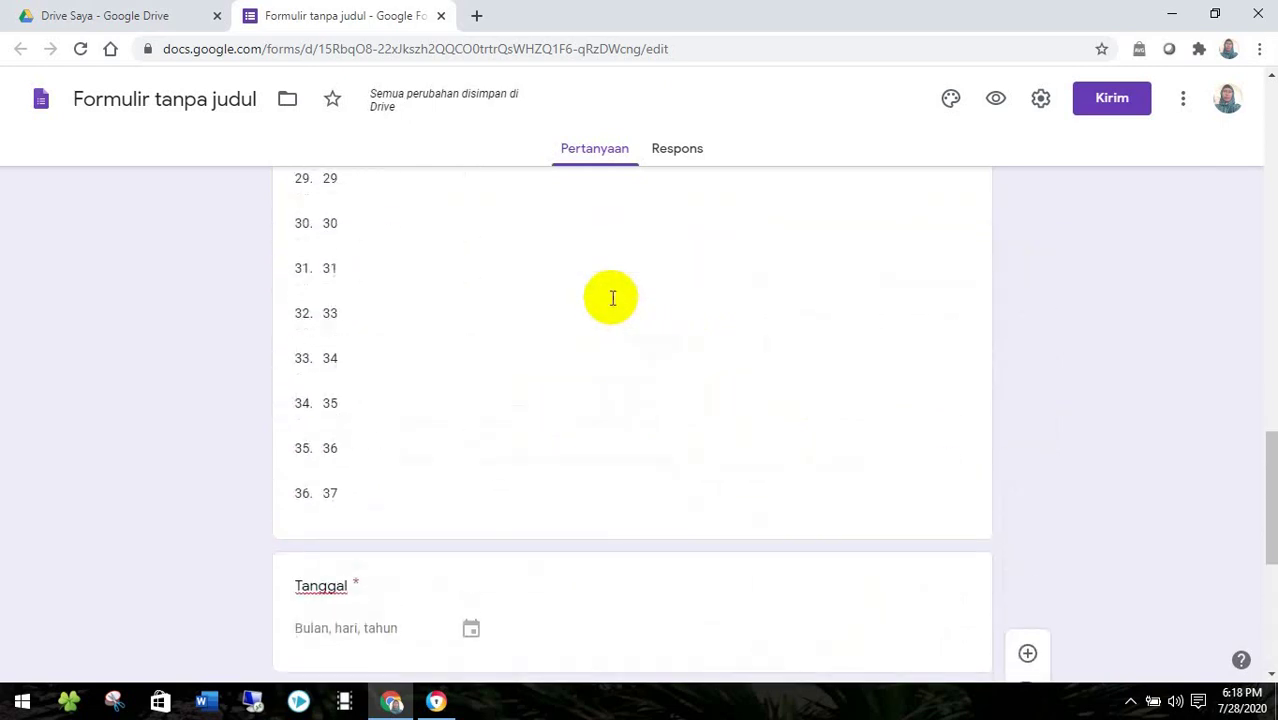
{"action": "scroll", "coordinate": [610, 297], "scroll_direction": "up", "scroll_amount": 2}
{"action": "scroll", "coordinate": [639, 288], "scroll_direction": "up", "scroll_amount": 9}
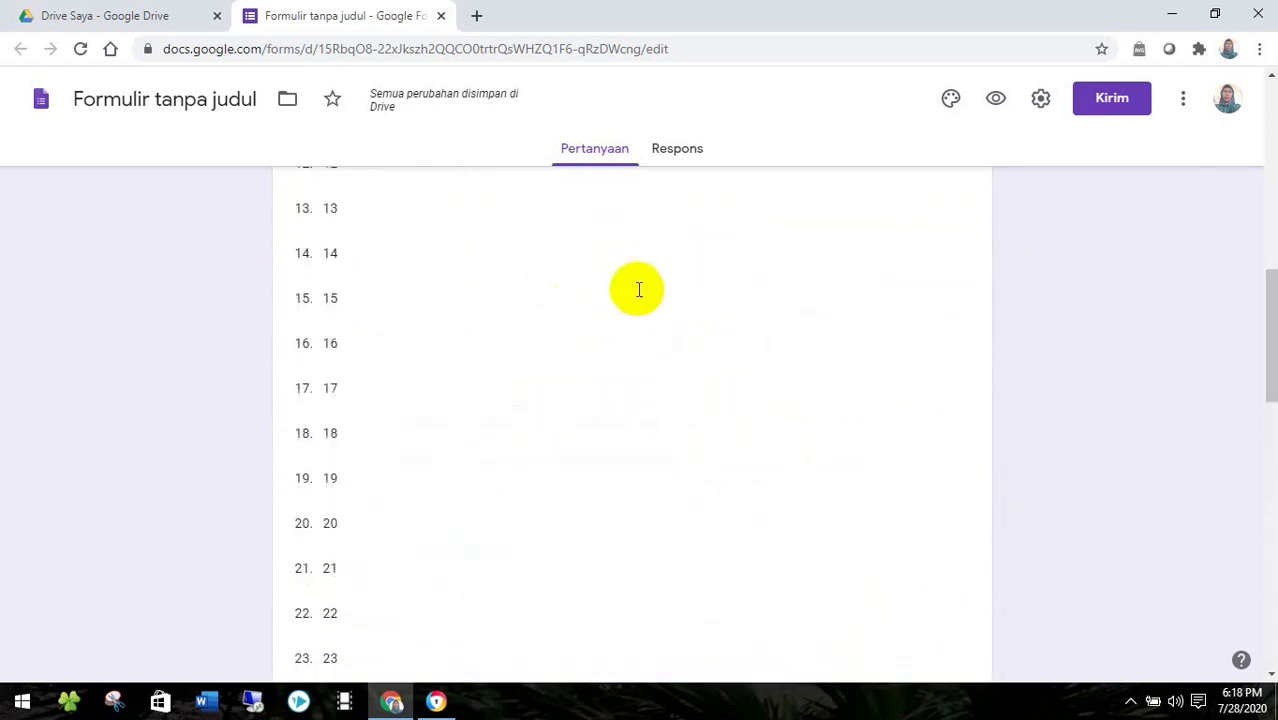
{"action": "scroll", "coordinate": [635, 280], "scroll_direction": "up", "scroll_amount": 4}
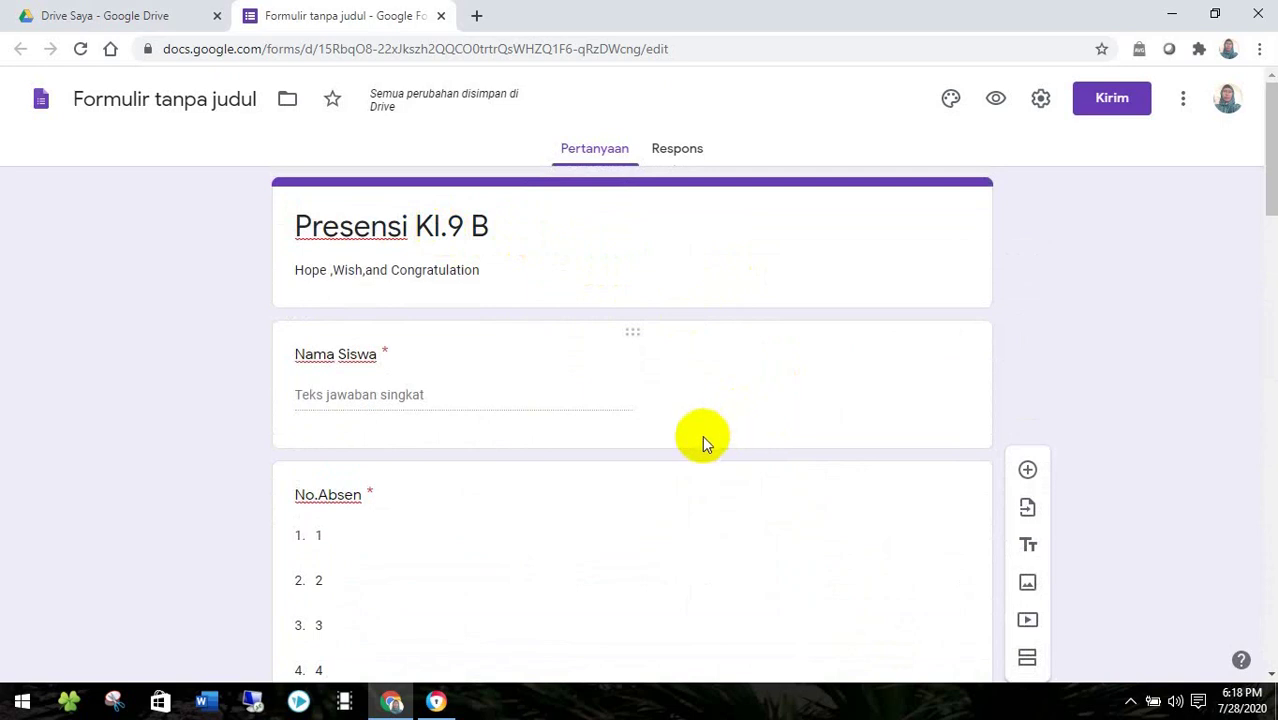
{"action": "scroll", "coordinate": [702, 430], "scroll_direction": "down", "scroll_amount": 1}
{"action": "scroll", "coordinate": [690, 420], "scroll_direction": "down", "scroll_amount": 1}
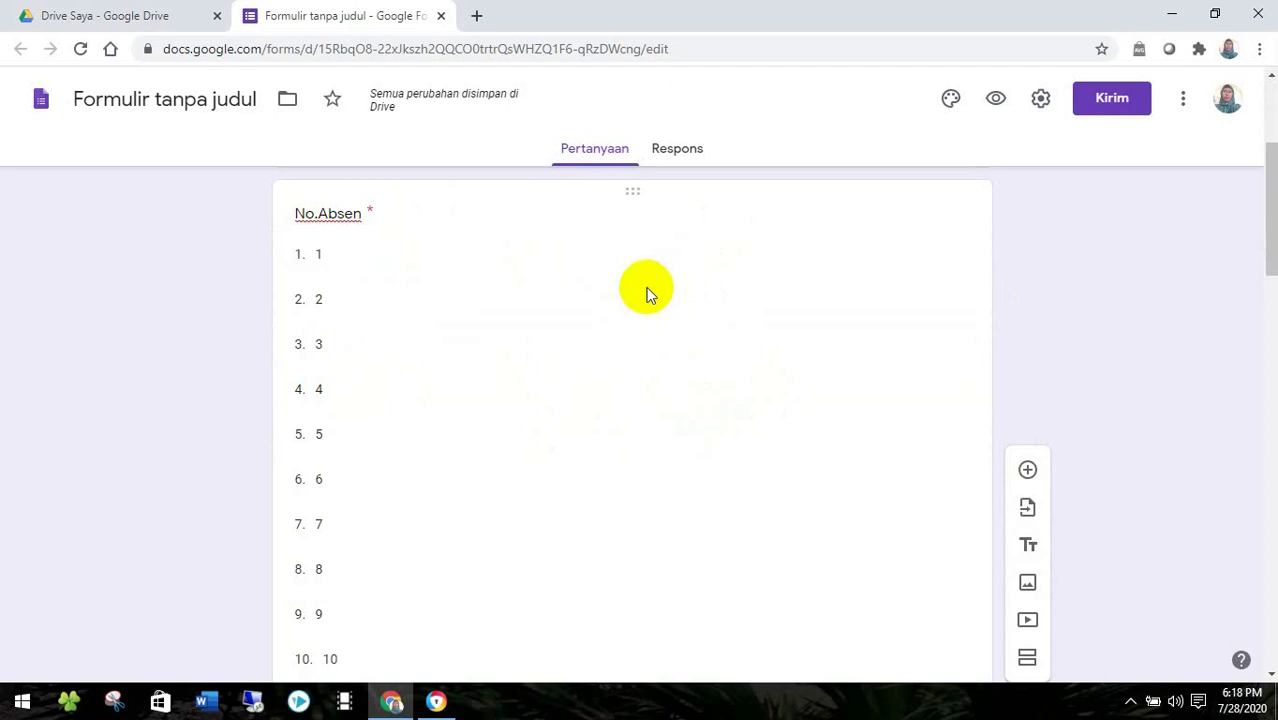
{"action": "scroll", "coordinate": [670, 288], "scroll_direction": "up", "scroll_amount": 3}
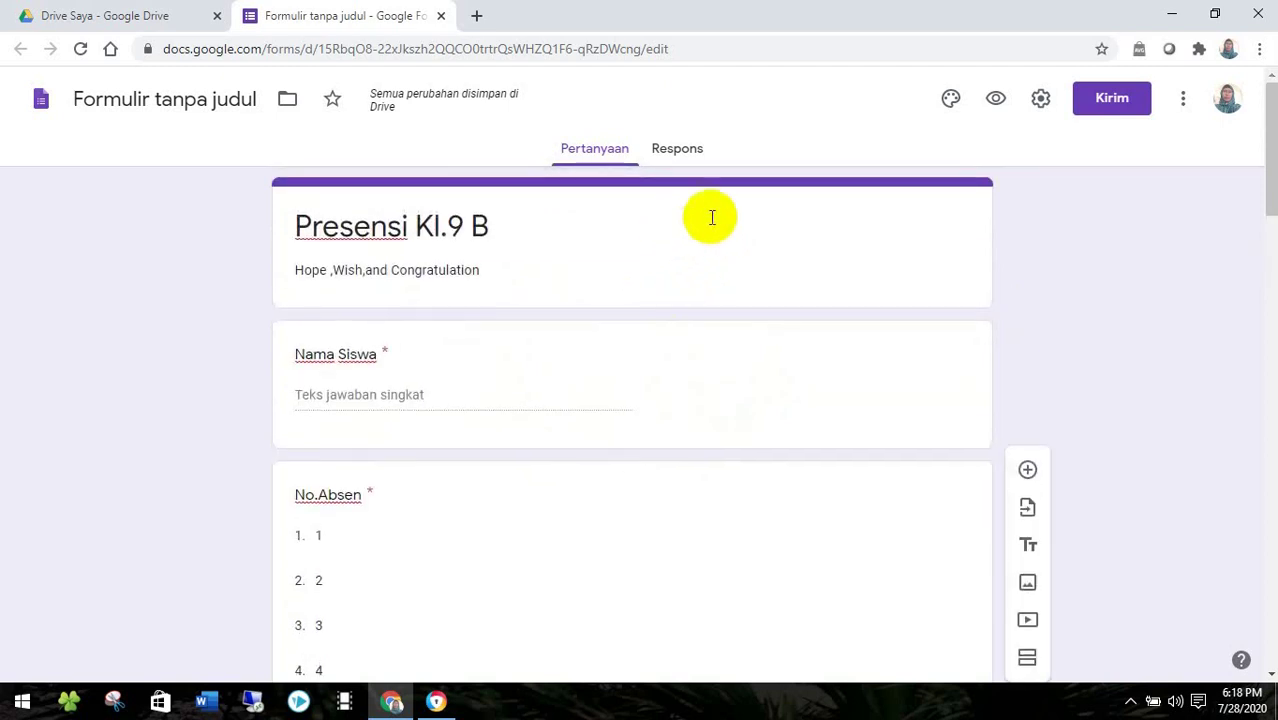
{"action": "scroll", "coordinate": [729, 305], "scroll_direction": "down", "scroll_amount": 5}
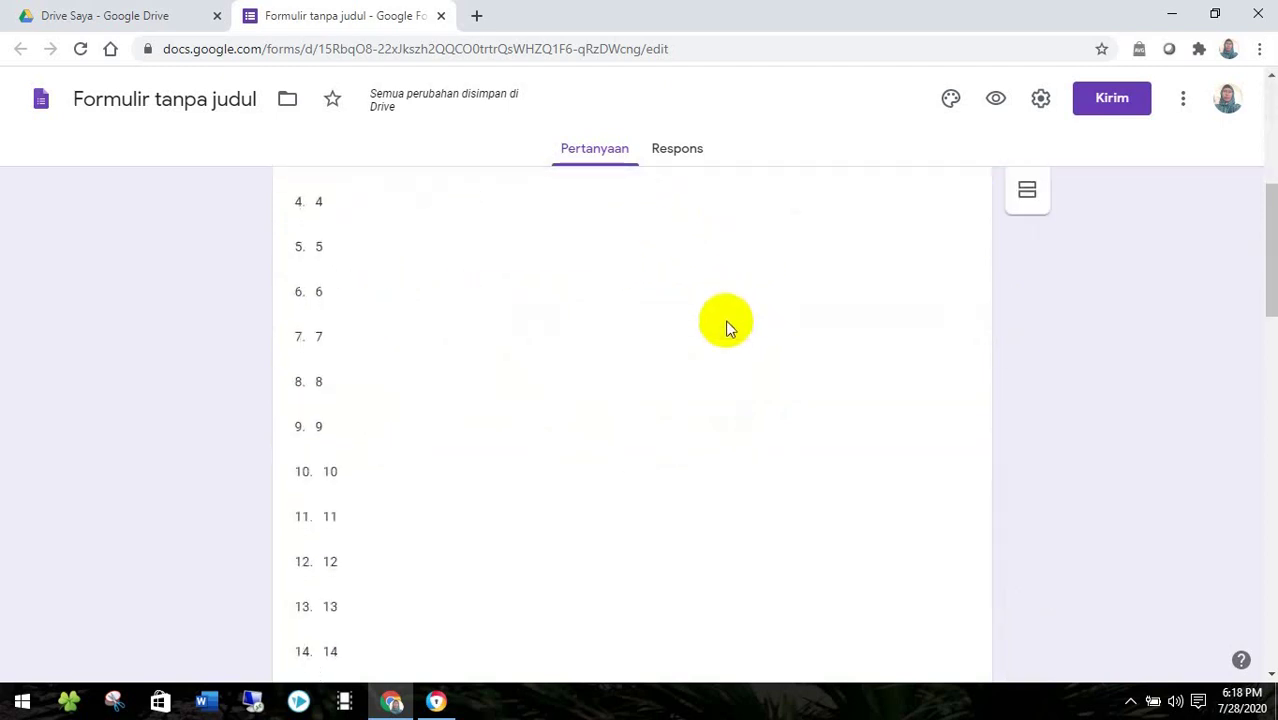
{"action": "scroll", "coordinate": [726, 333], "scroll_direction": "down", "scroll_amount": 9}
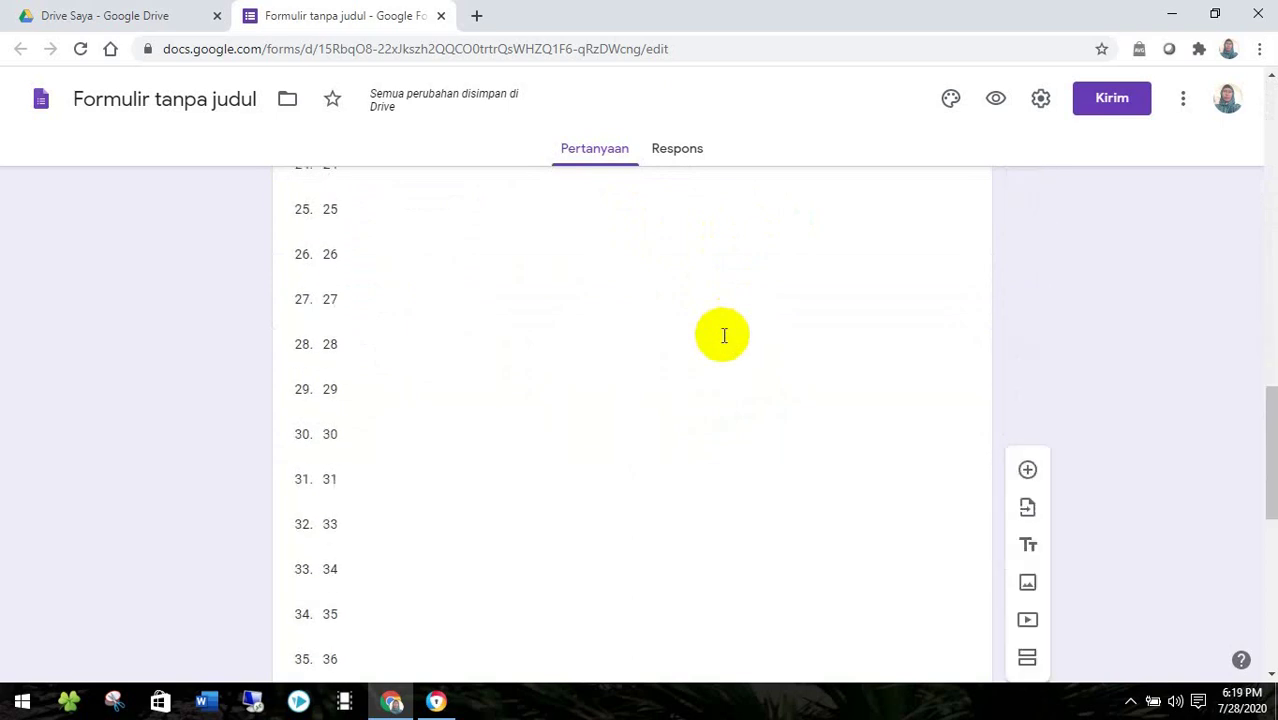
{"action": "scroll", "coordinate": [728, 329], "scroll_direction": "up", "scroll_amount": 6}
{"action": "scroll", "coordinate": [728, 329], "scroll_direction": "up", "scroll_amount": 8}
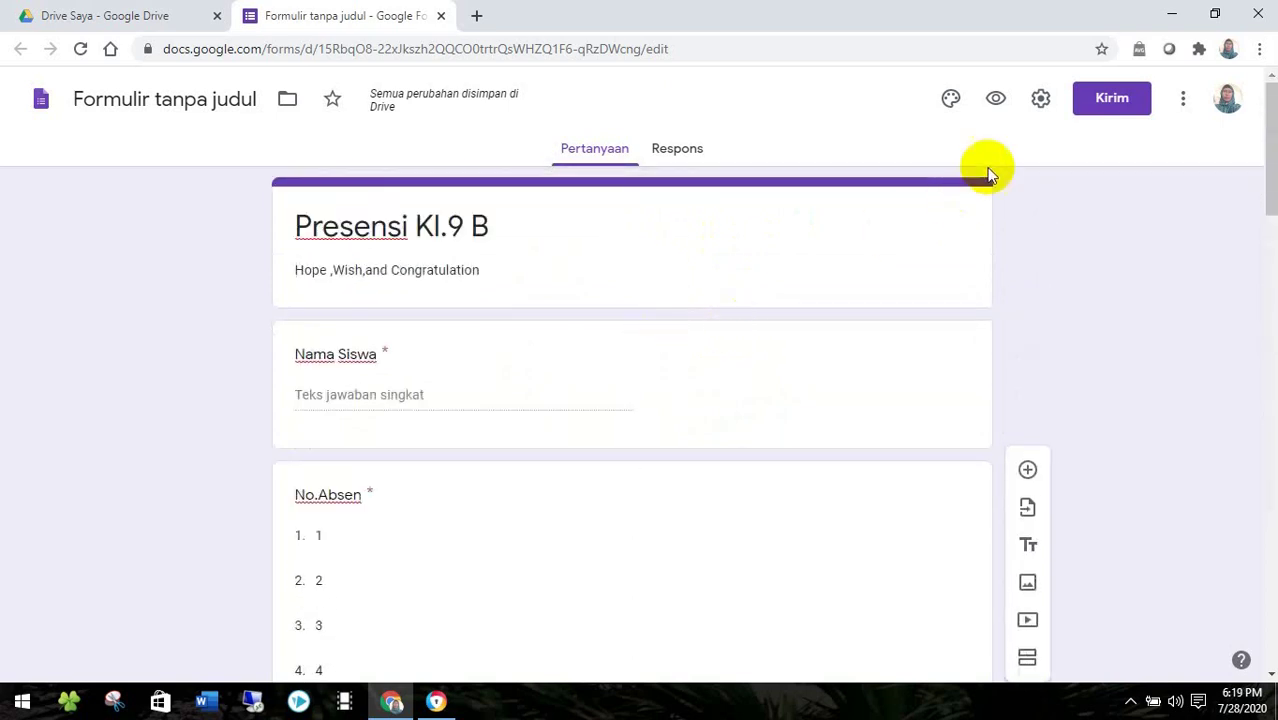
- Limit the form to one response per respondent (Batasi ke 1 tanggapan) and save the form settings
{"action": "left_click", "coordinate": [1040, 100]}
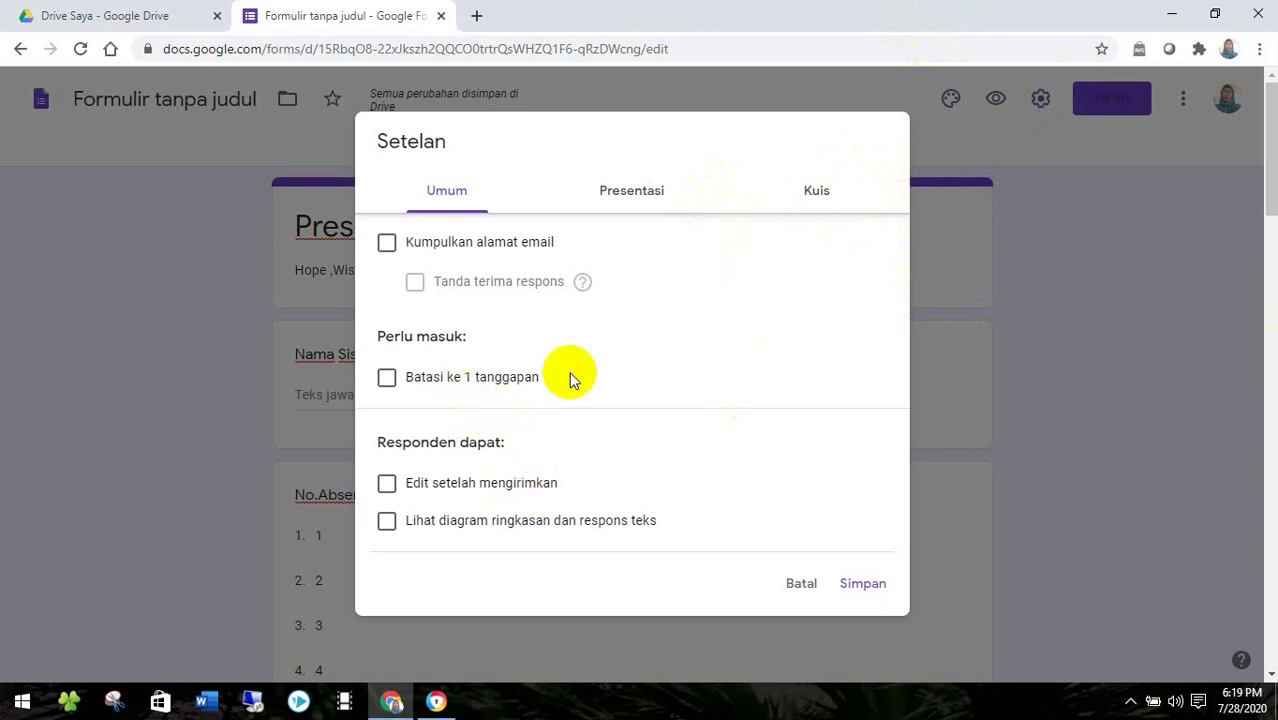
{"action": "left_click", "coordinate": [386, 379]}
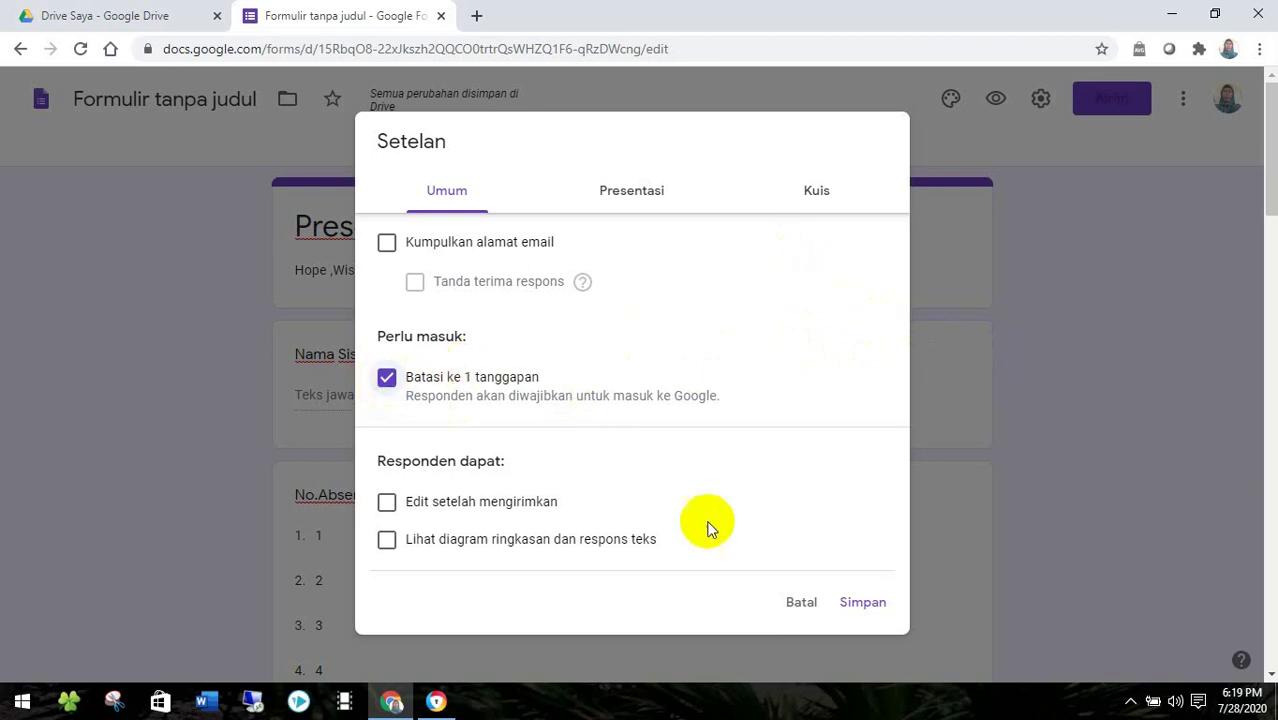
{"action": "left_click", "coordinate": [862, 605]}
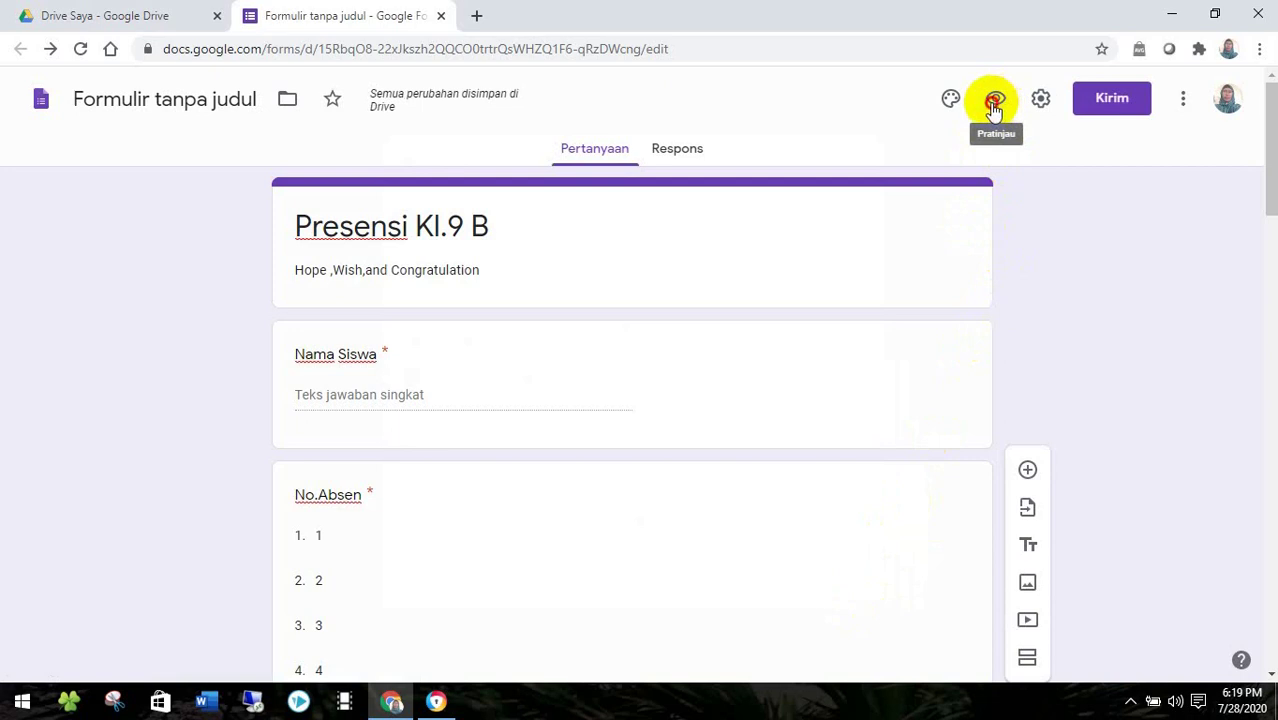
- Preview the form and examine the layout of all four questions as respondents see them
{"action": "left_click", "coordinate": [993, 104]}
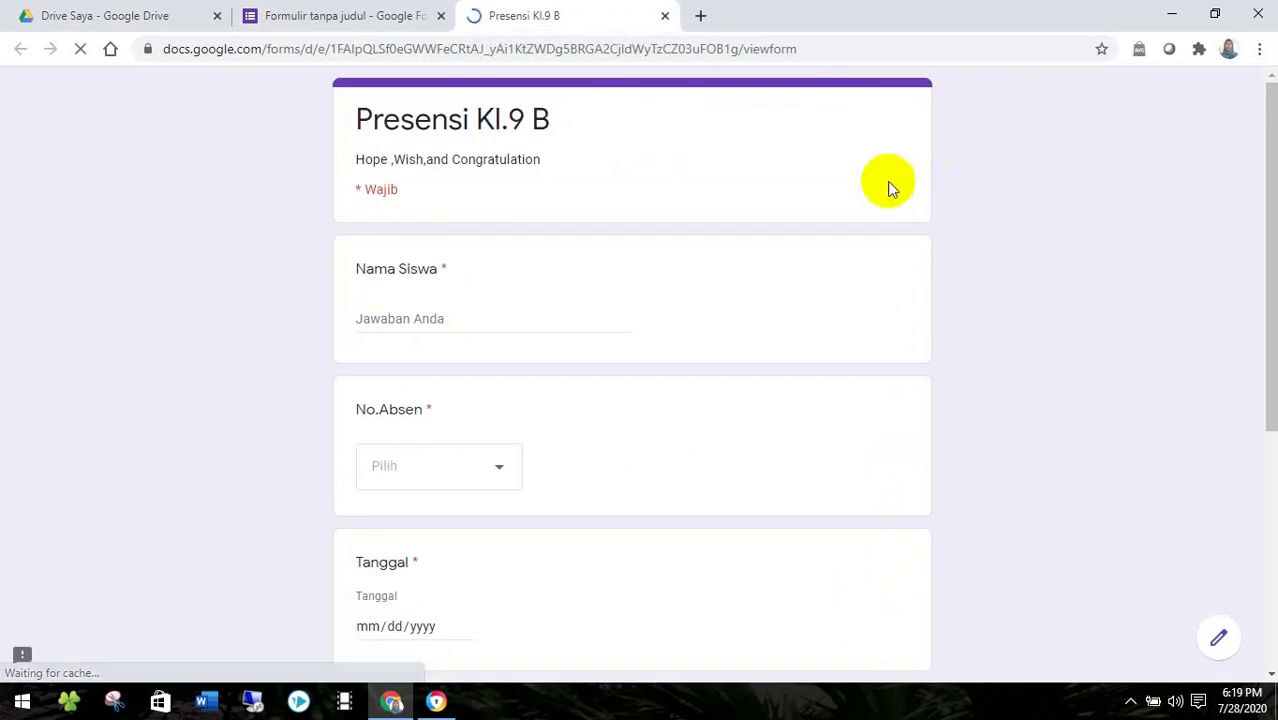
{"action": "scroll", "coordinate": [845, 177], "scroll_direction": "down", "scroll_amount": 1}
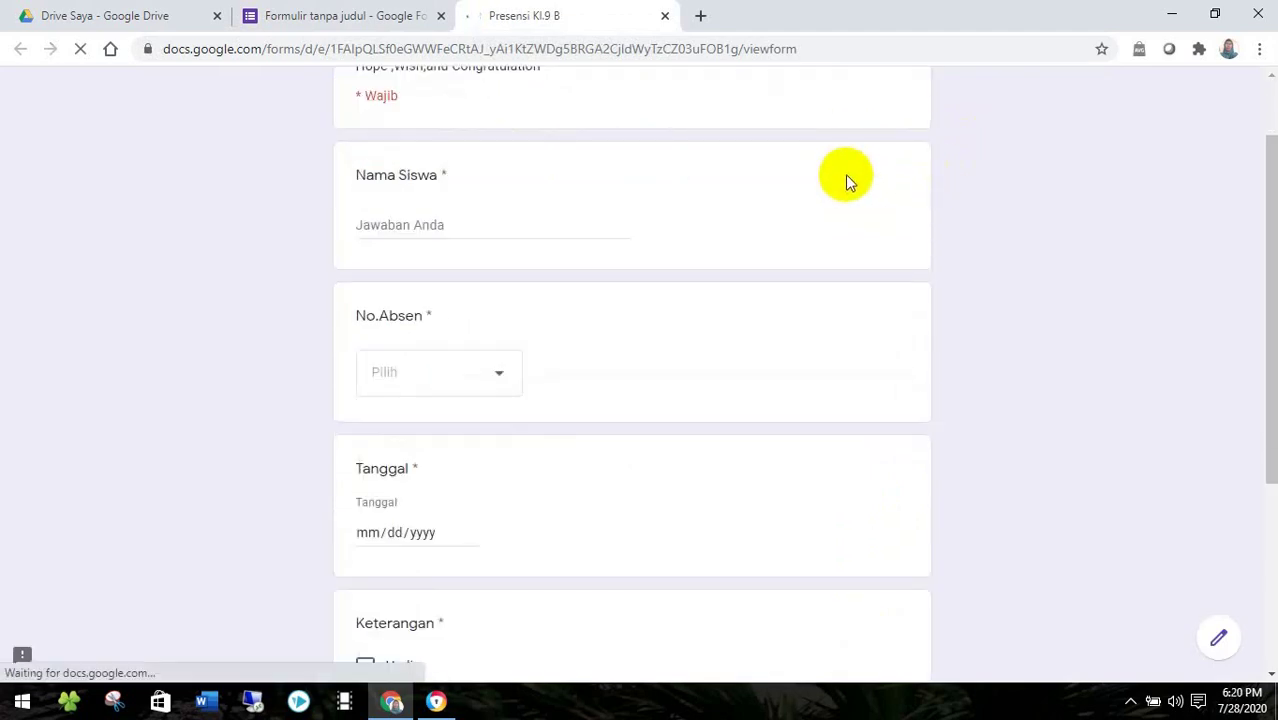
{"action": "scroll", "coordinate": [845, 180], "scroll_direction": "down", "scroll_amount": 3}
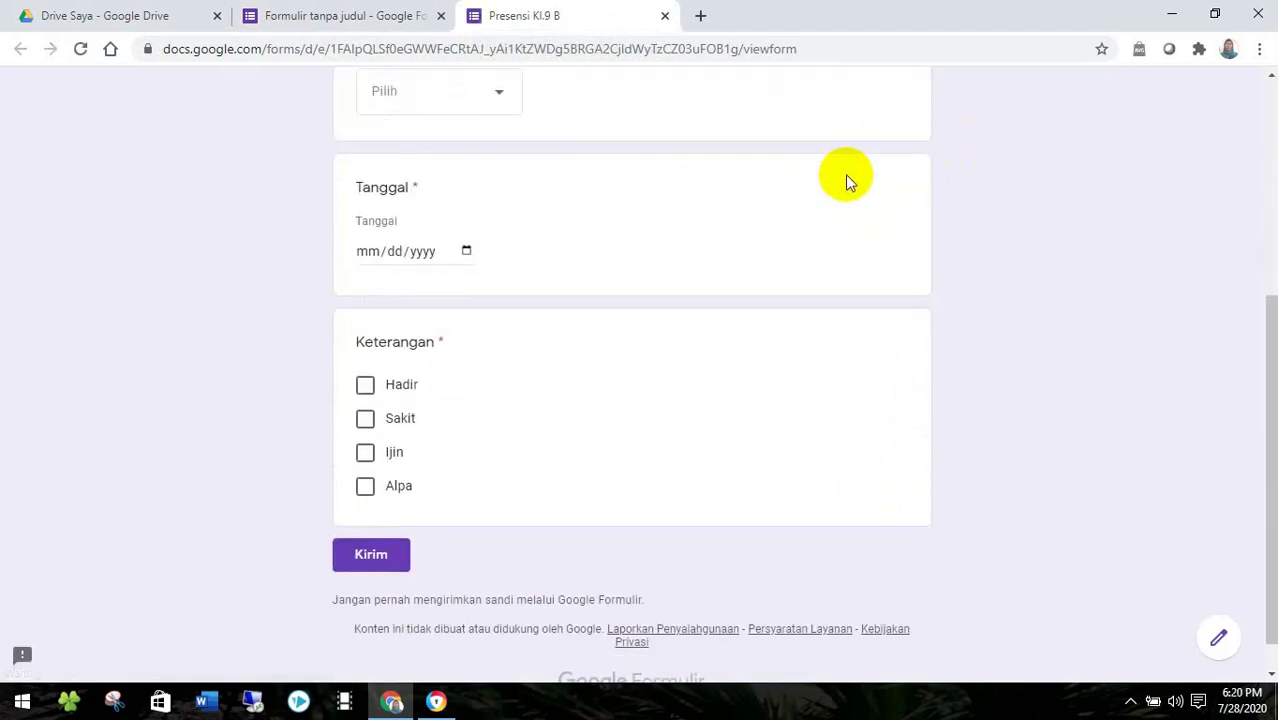
{"action": "scroll", "coordinate": [845, 180], "scroll_direction": "up", "scroll_amount": 4}
{"action": "scroll", "coordinate": [845, 174], "scroll_direction": "up", "scroll_amount": 1}
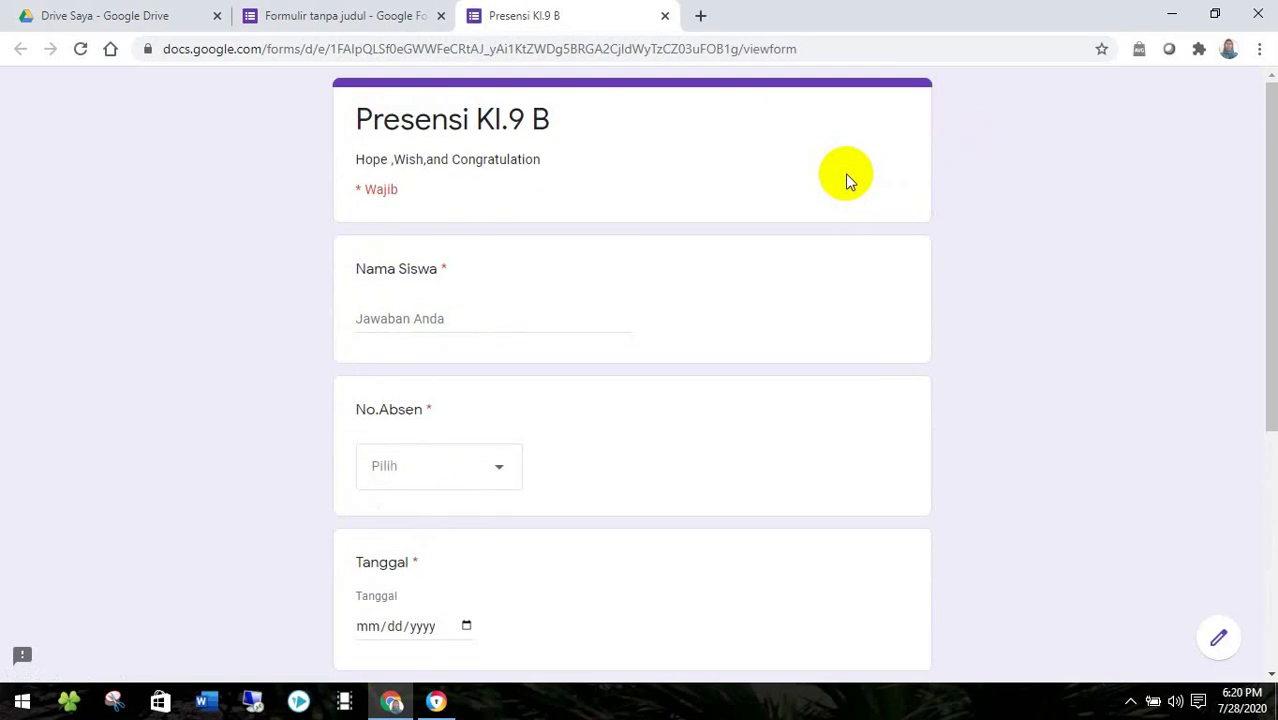
{"action": "scroll", "coordinate": [684, 194], "scroll_direction": "down", "scroll_amount": 2}
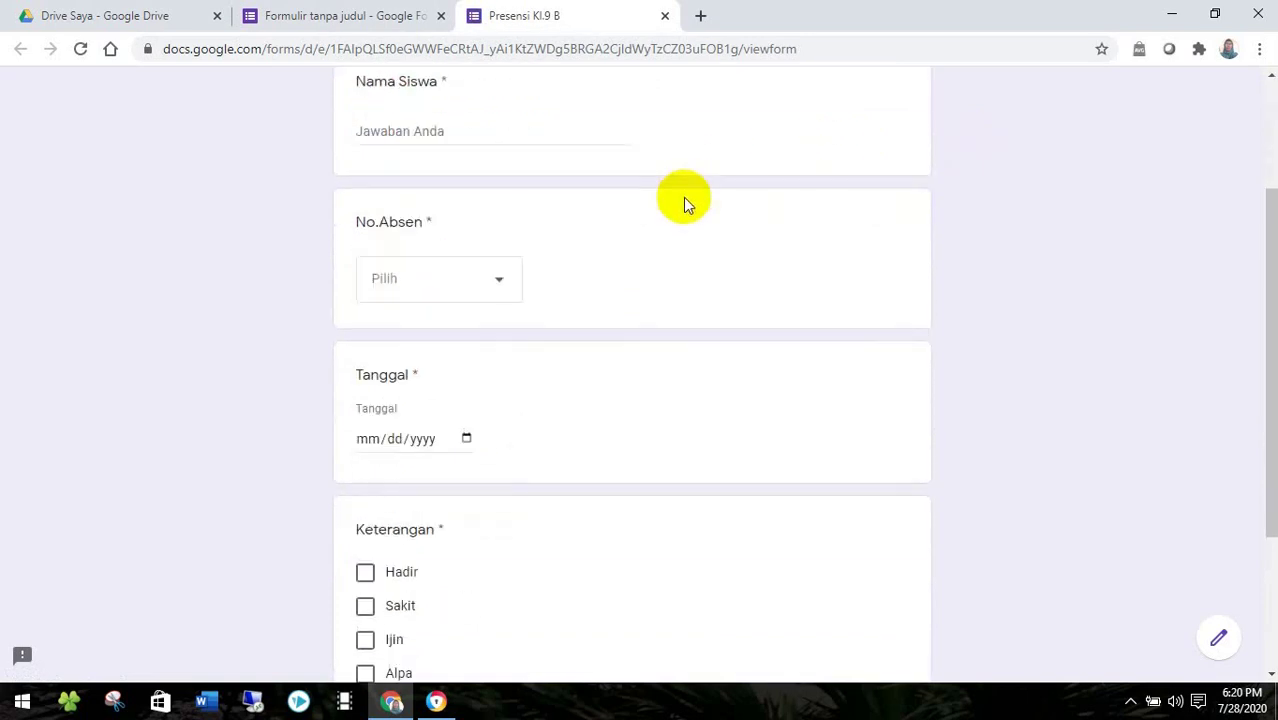
{"action": "scroll", "coordinate": [683, 197], "scroll_direction": "down", "scroll_amount": 3}
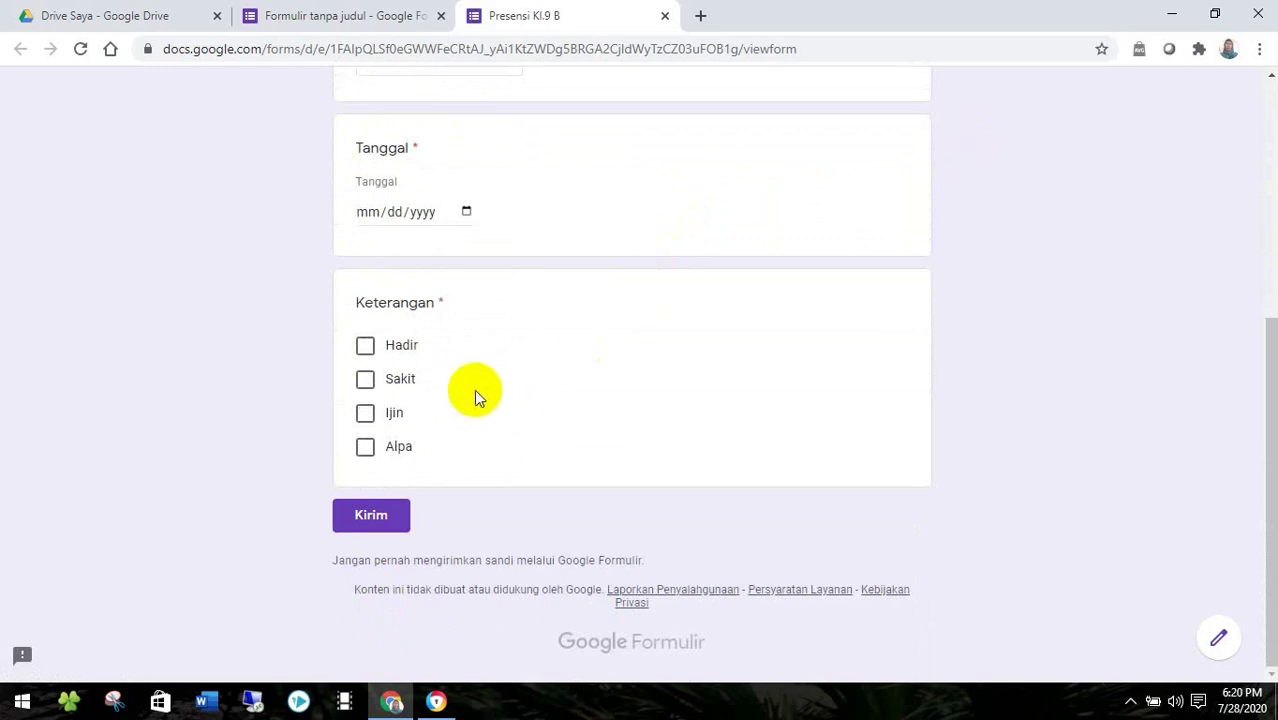
{"action": "scroll", "coordinate": [493, 302], "scroll_direction": "up", "scroll_amount": 1}
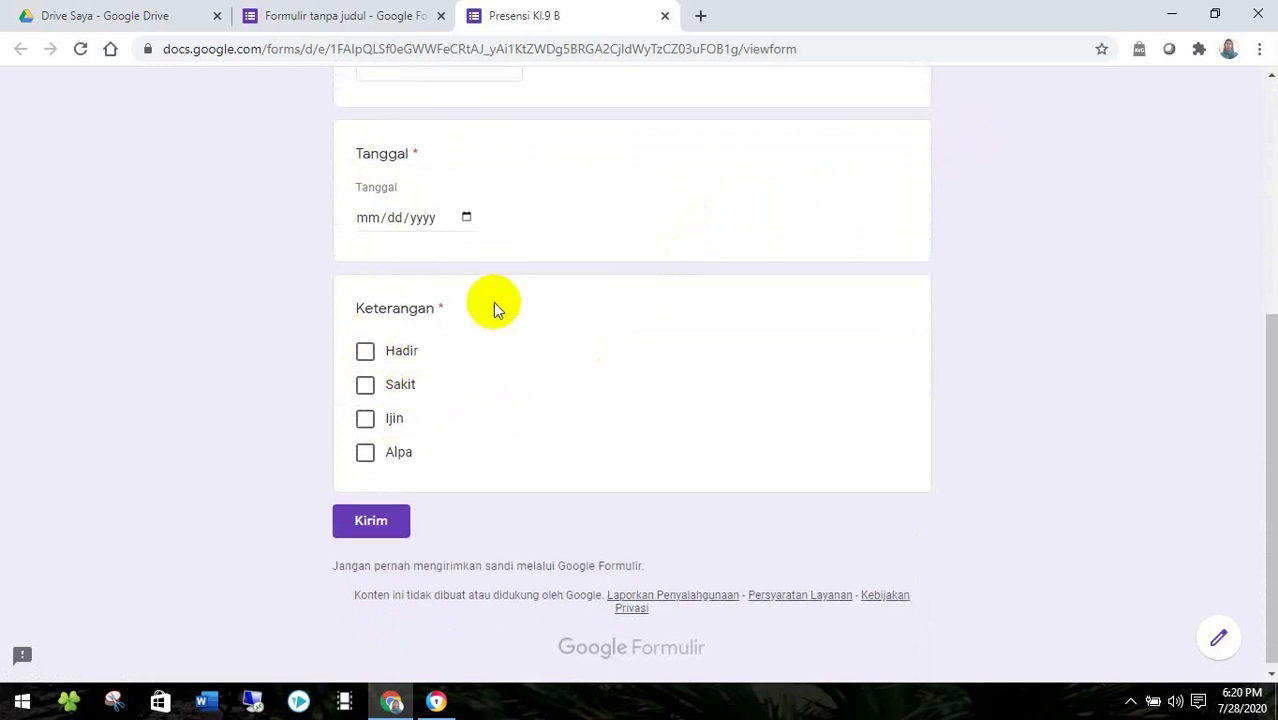
{"action": "scroll", "coordinate": [493, 302], "scroll_direction": "up", "scroll_amount": 4}
{"action": "scroll", "coordinate": [471, 480], "scroll_direction": "down", "scroll_amount": 3}
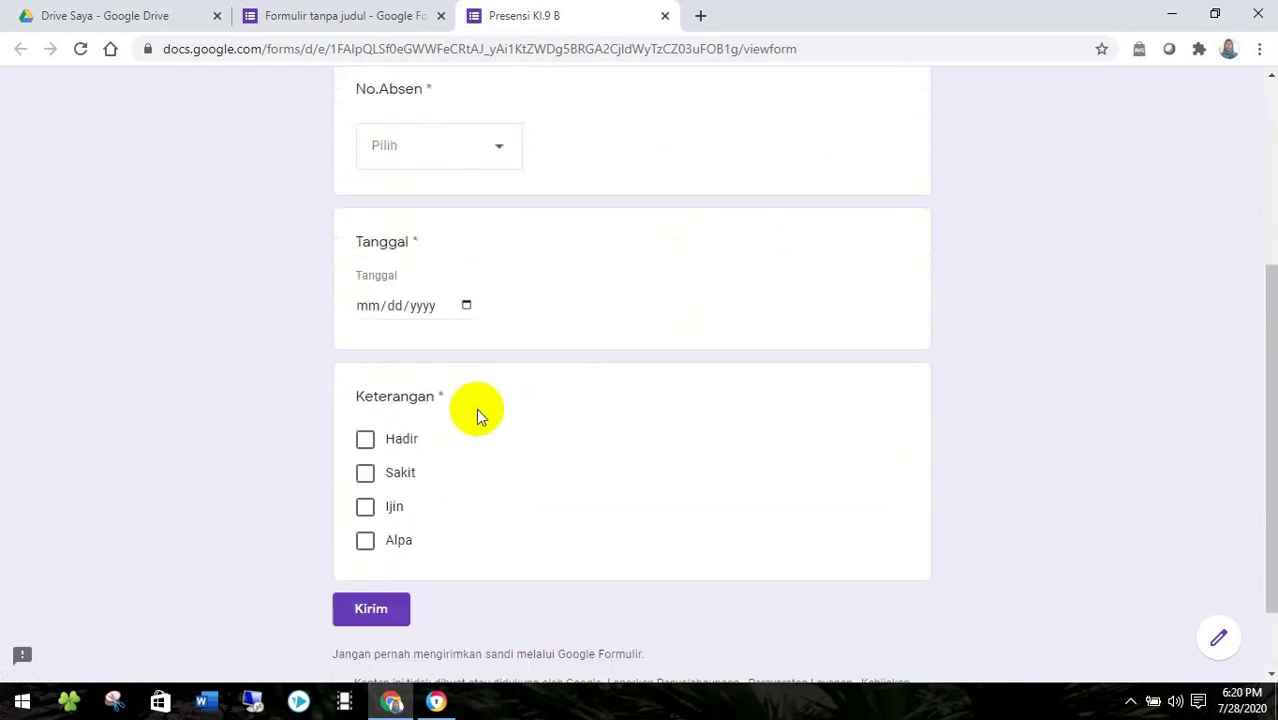
- Test the preview by choosing today's date, 07/28/2020, for "Tanggal" and browsing the "No.Absen" answer list without choosing a number
{"action": "left_click", "coordinate": [467, 306]}
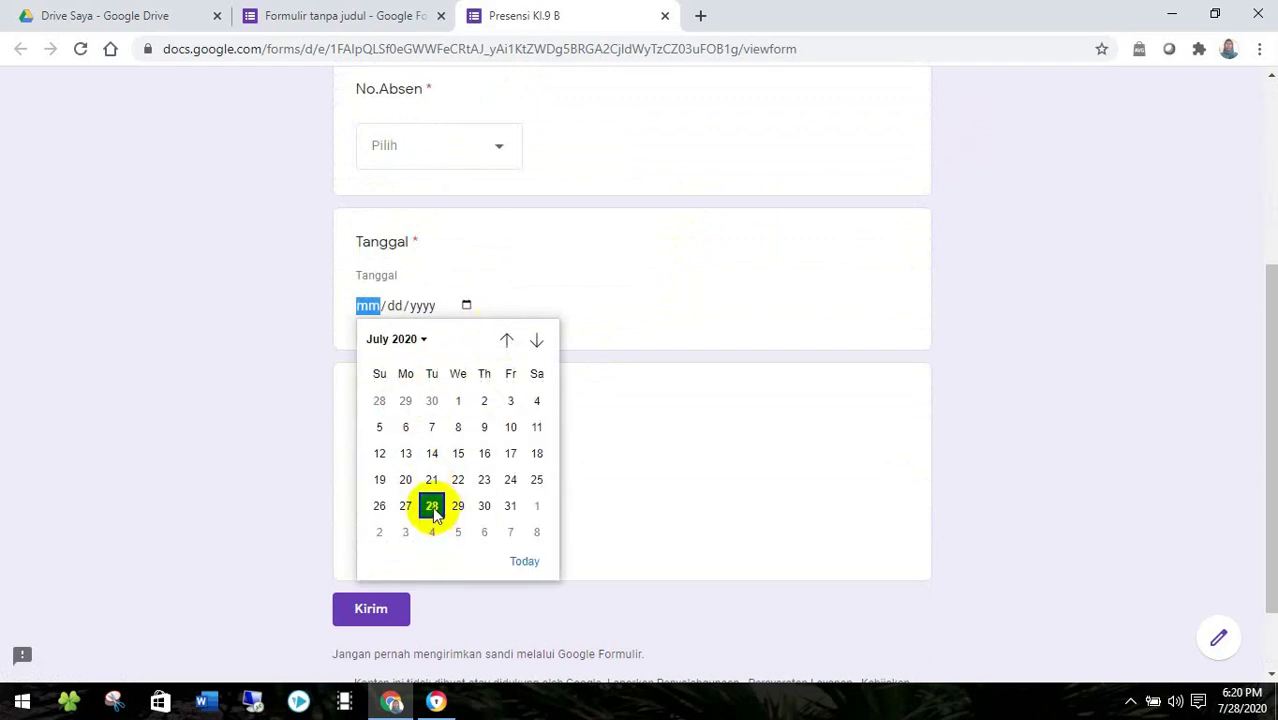
{"action": "left_click", "coordinate": [527, 563]}
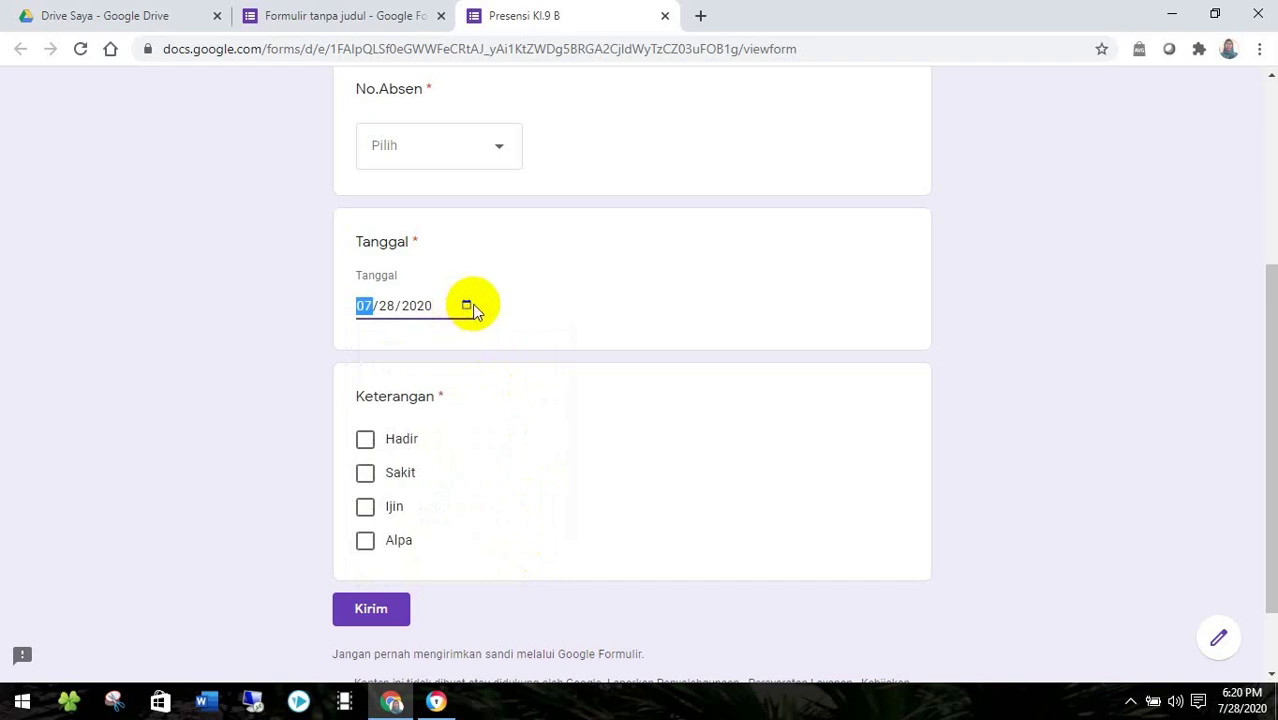
{"action": "left_click", "coordinate": [498, 150]}
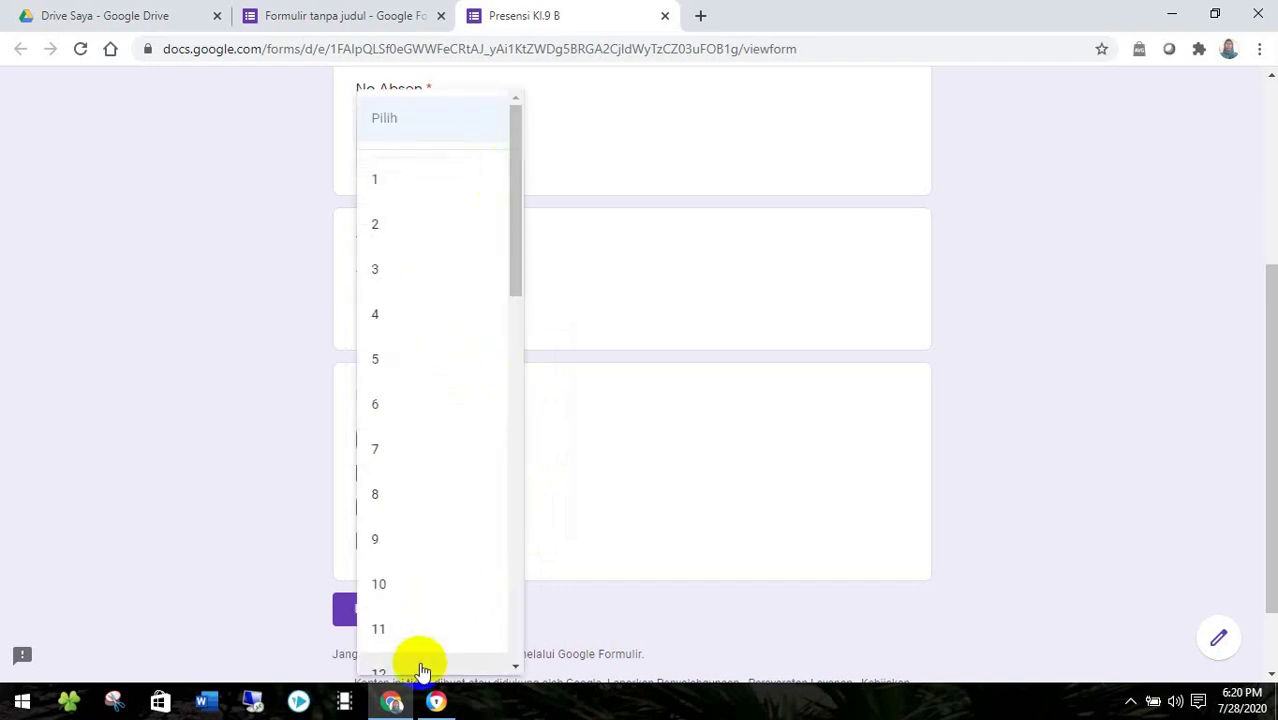
{"action": "scroll", "coordinate": [442, 405], "scroll_direction": "down", "scroll_amount": 5}
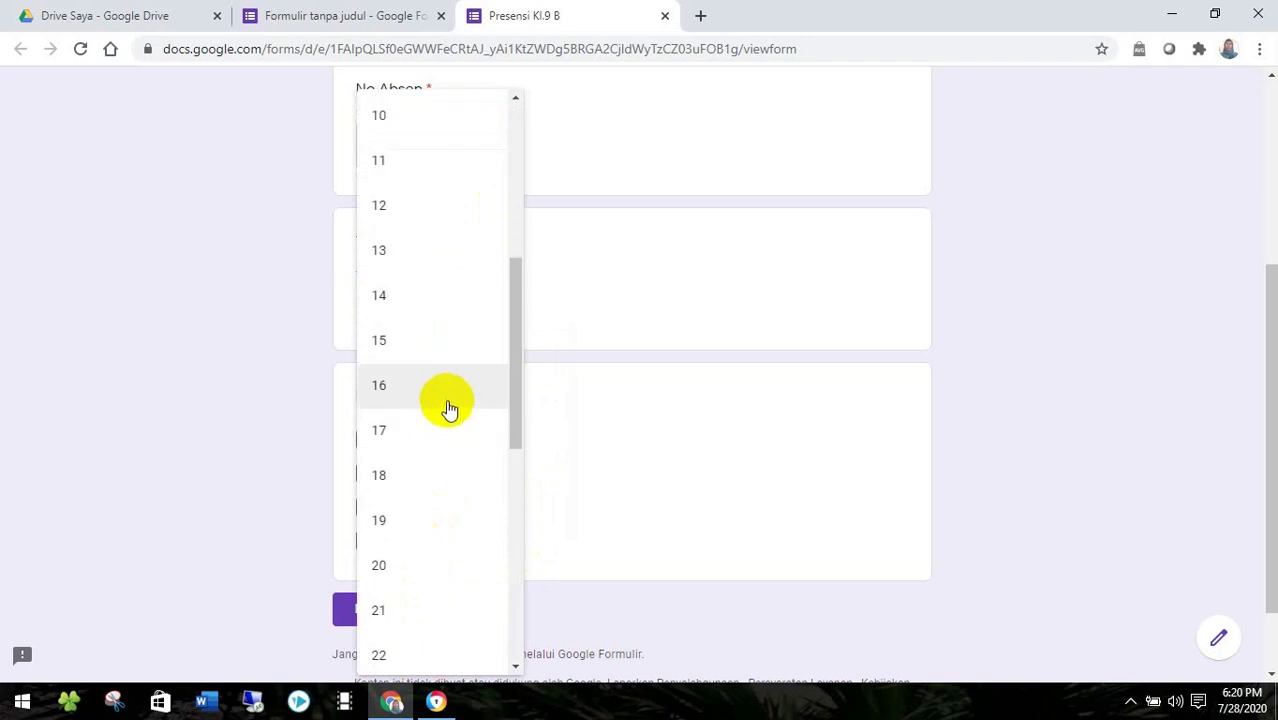
{"action": "left_click", "coordinate": [650, 308]}
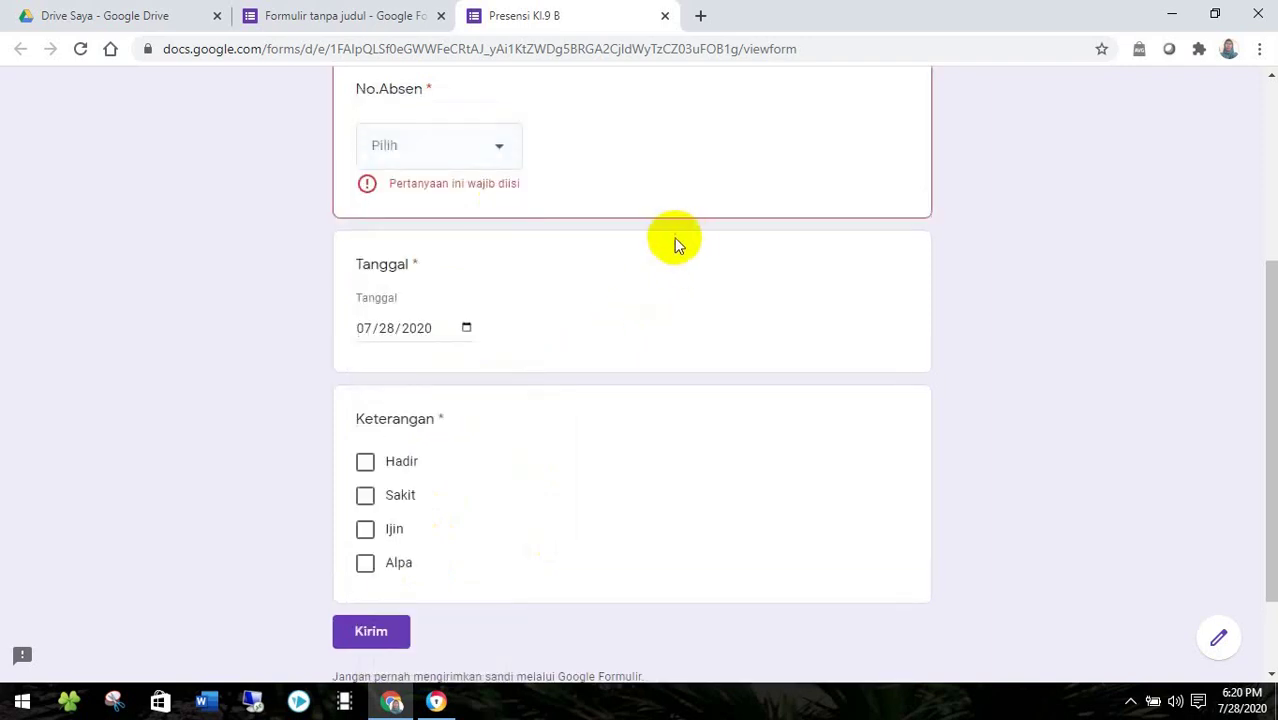
- Close the form preview, discarding the test answer, and return to the form editor
{"action": "scroll", "coordinate": [677, 245], "scroll_direction": "up", "scroll_amount": 3}
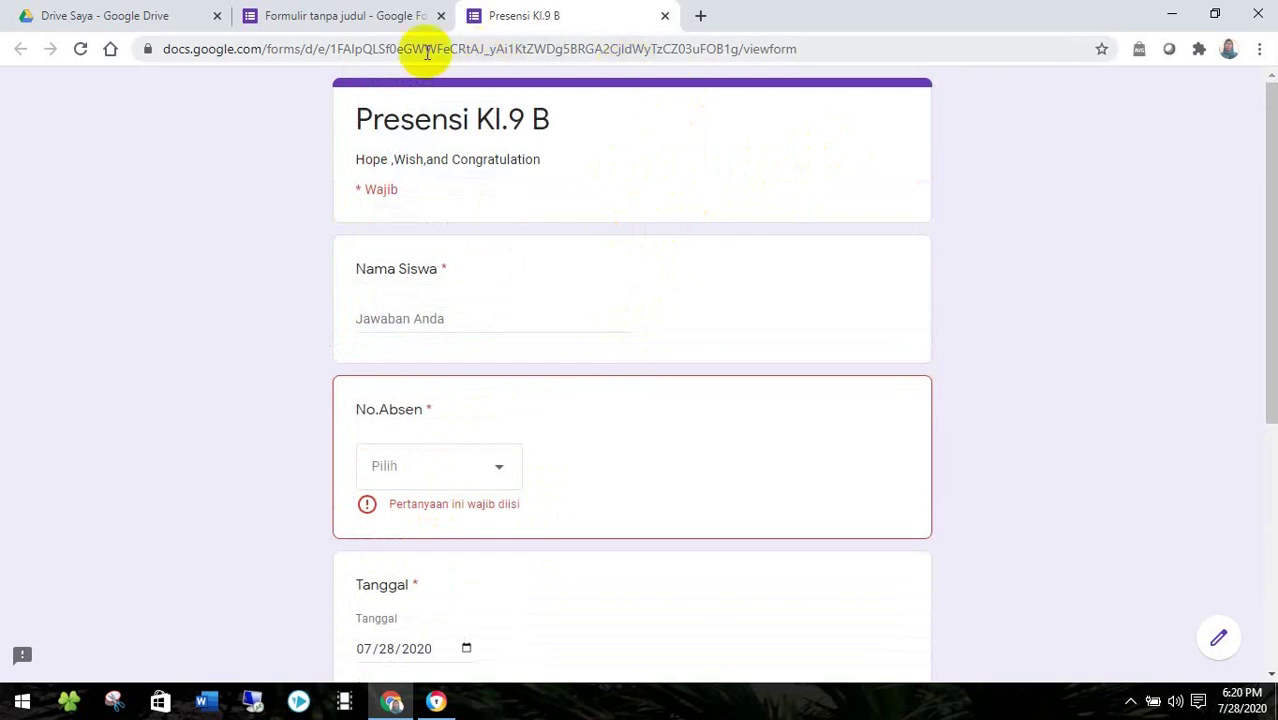
{"action": "left_click", "coordinate": [663, 17]}
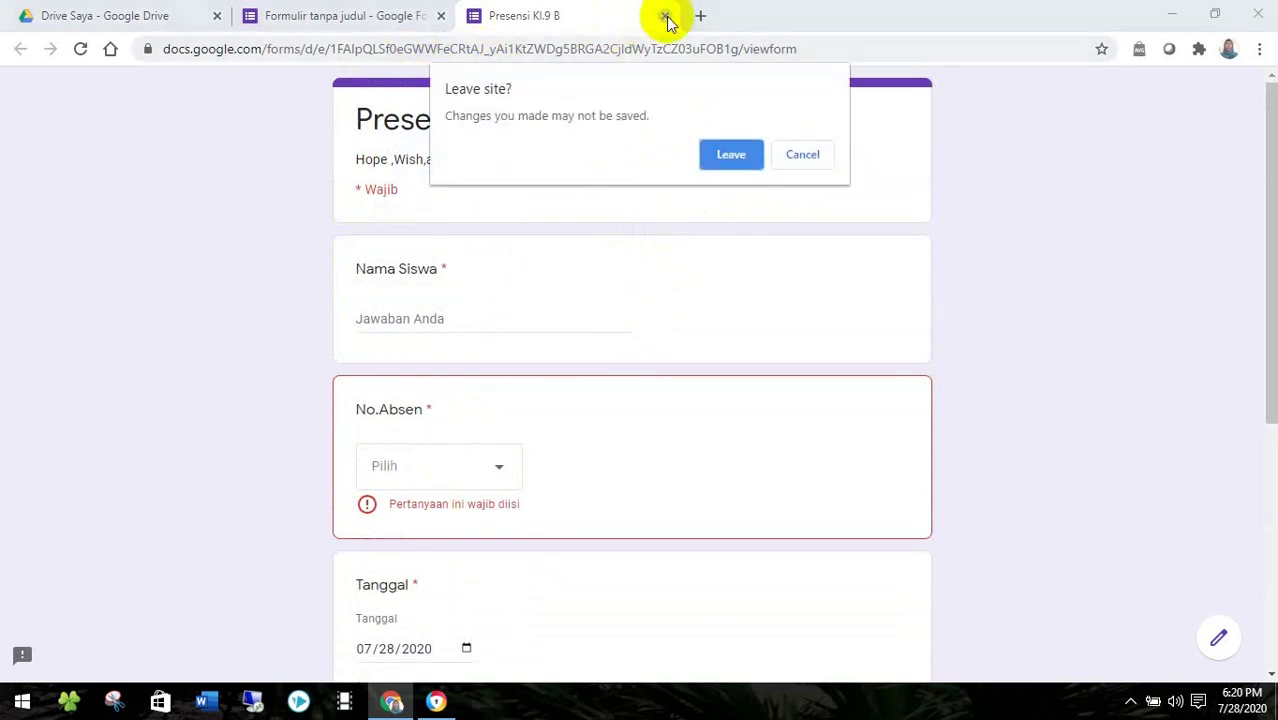
{"action": "left_click", "coordinate": [731, 160]}
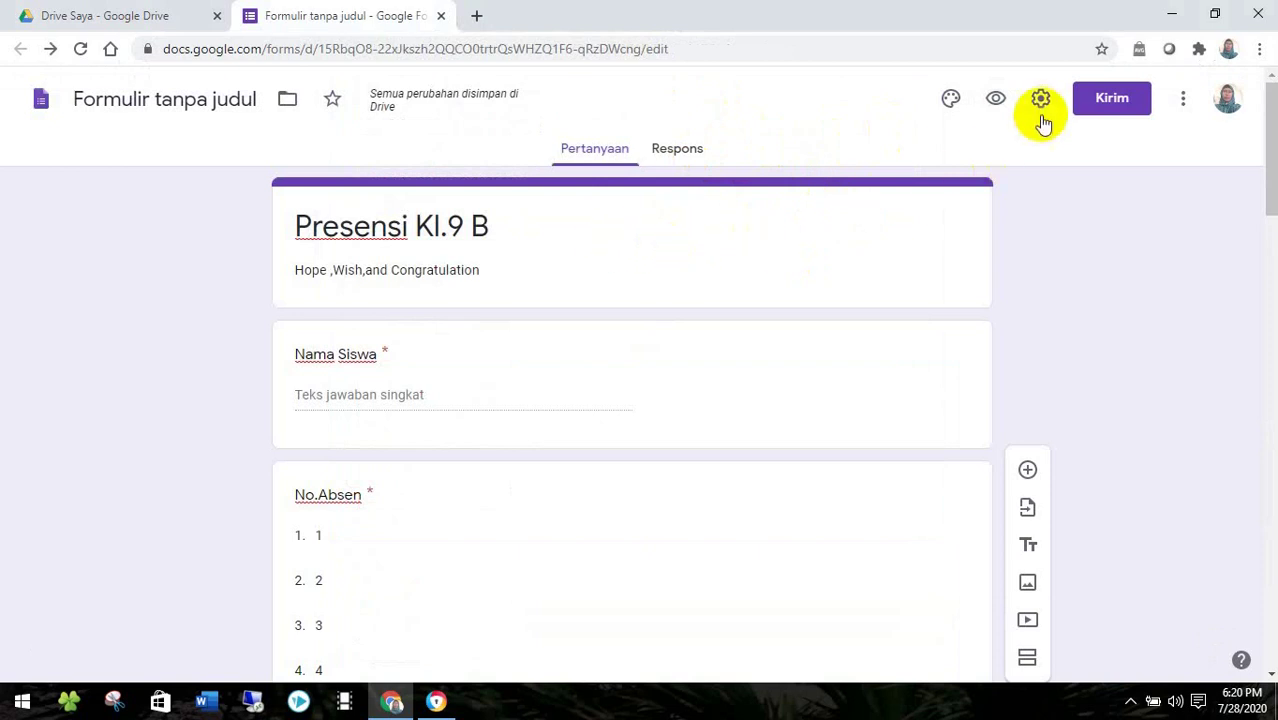
- Insert the pancake and blueberry picture from the "Makanan dan bersantap" theme images as the form's header
{"action": "left_click", "coordinate": [950, 104]}
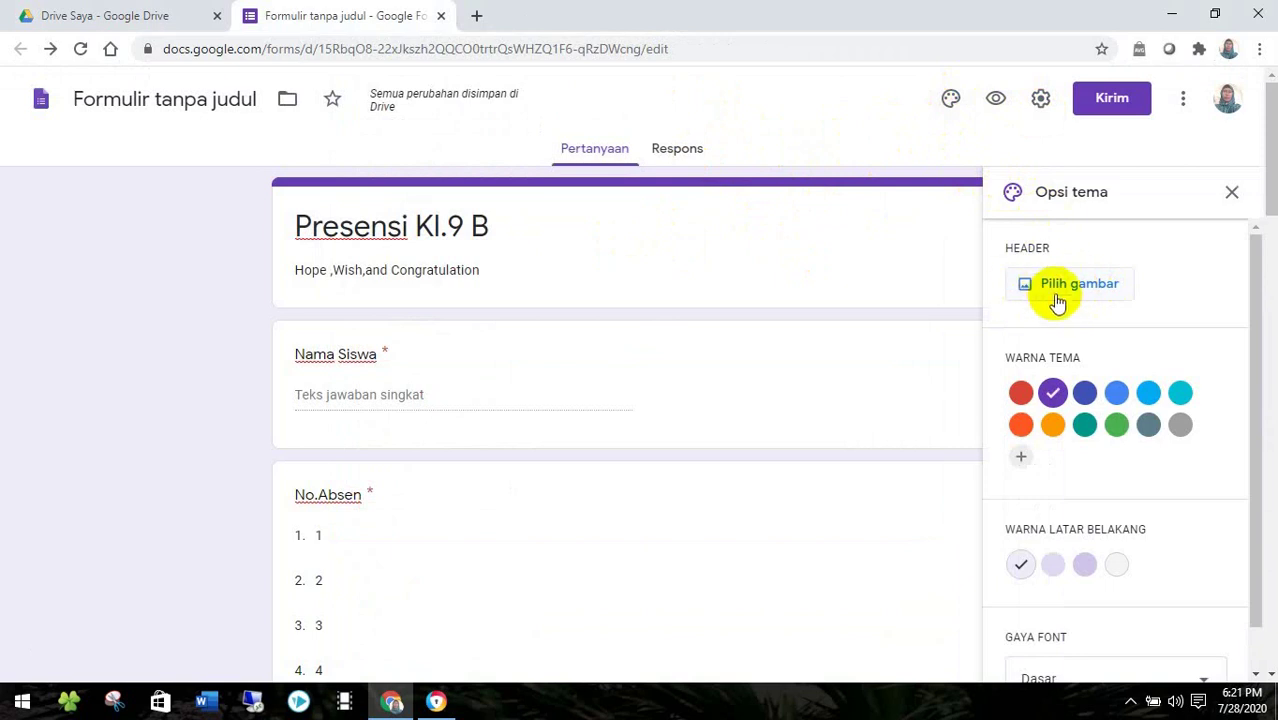
{"action": "left_click", "coordinate": [1054, 292]}
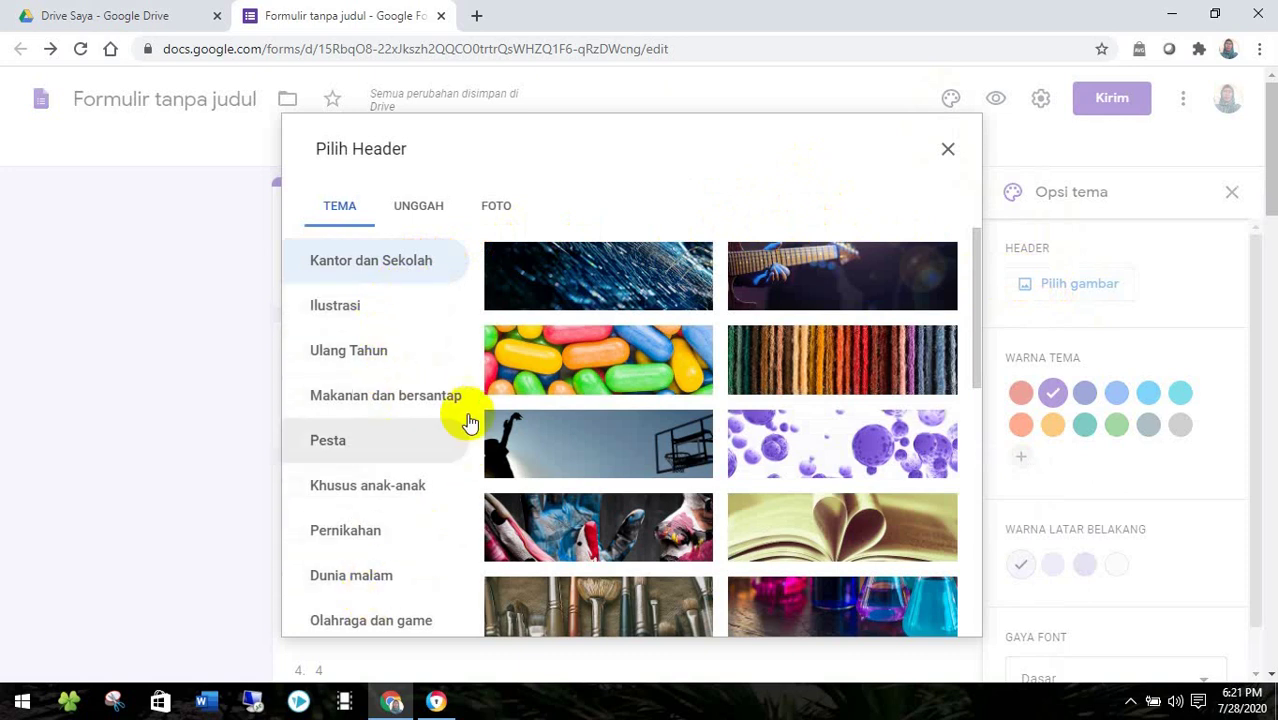
{"action": "scroll", "coordinate": [471, 428], "scroll_direction": "down", "scroll_amount": 3}
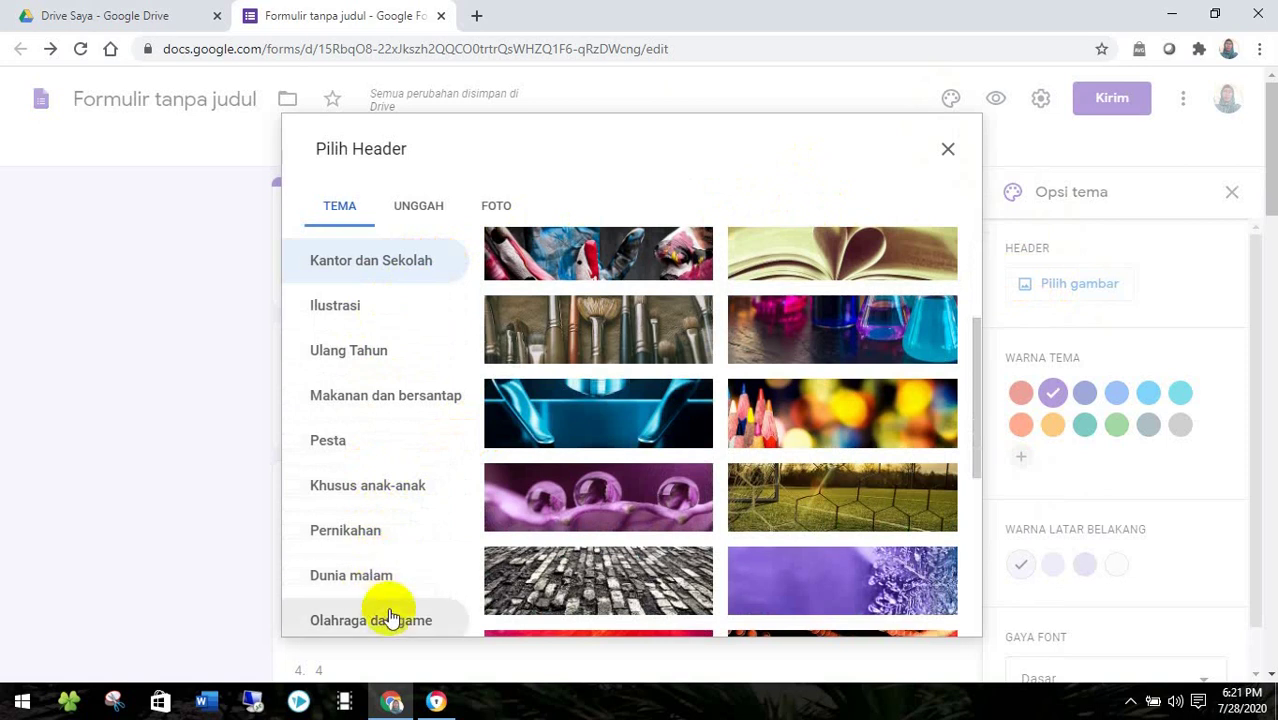
{"action": "left_click", "coordinate": [381, 406]}
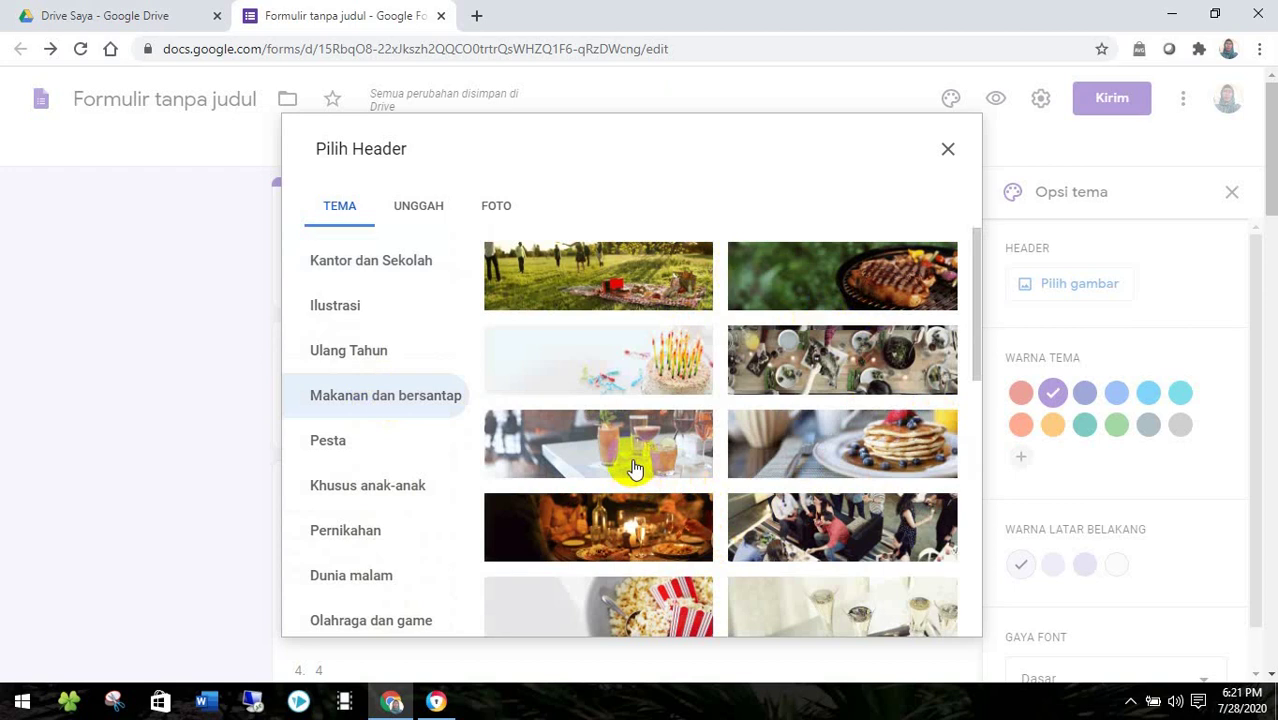
{"action": "left_click", "coordinate": [858, 436]}
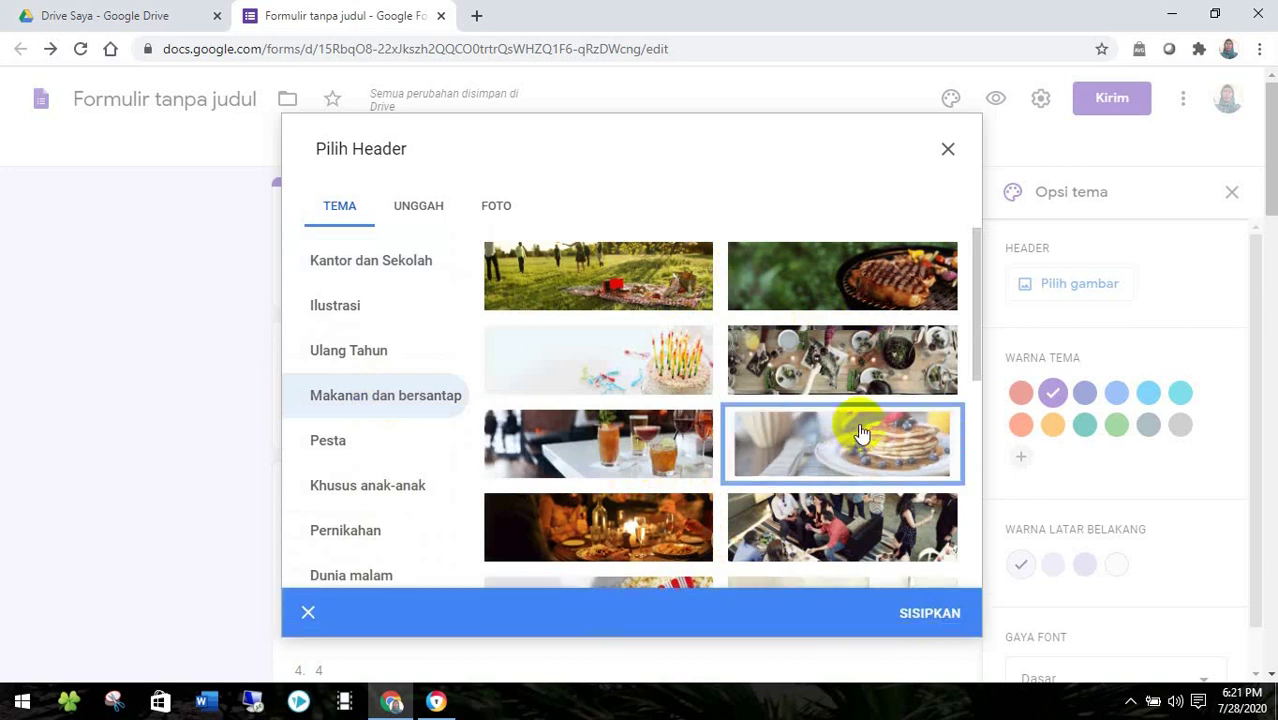
{"action": "left_click", "coordinate": [925, 623]}
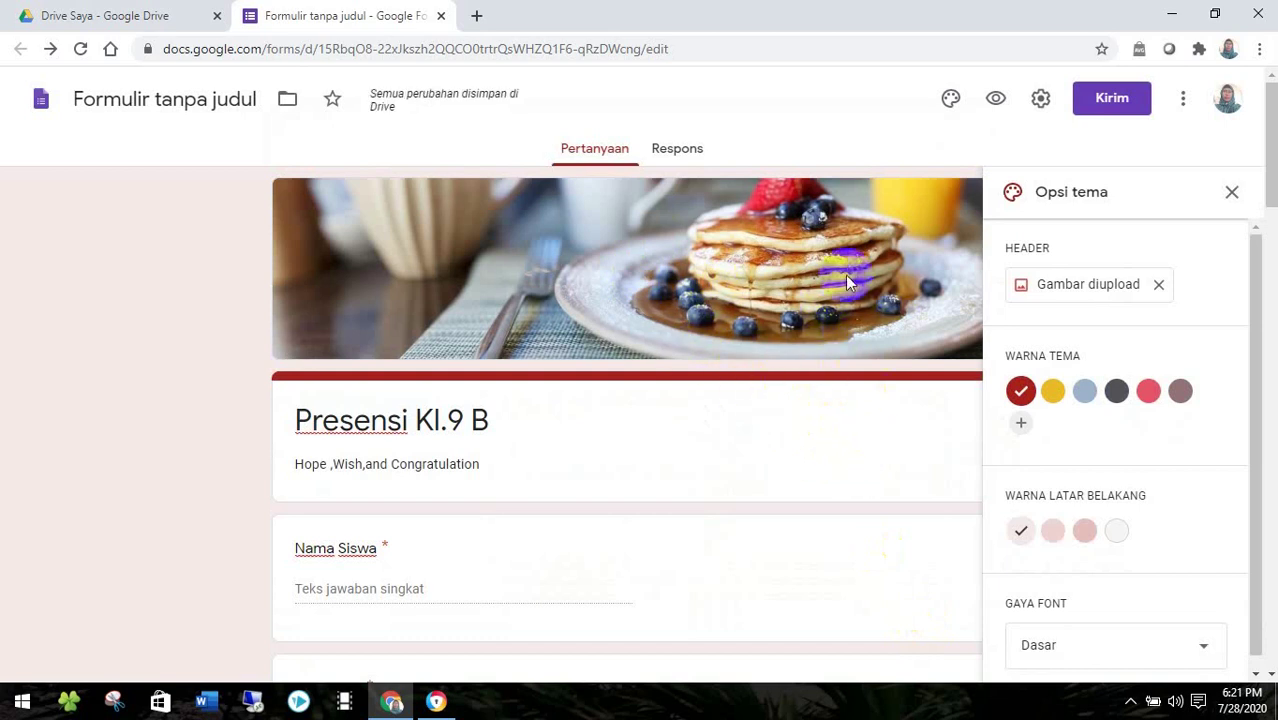
- Preview the form to examine the header image and all questions, then close the preview and return to the editor
{"action": "left_click", "coordinate": [996, 100]}
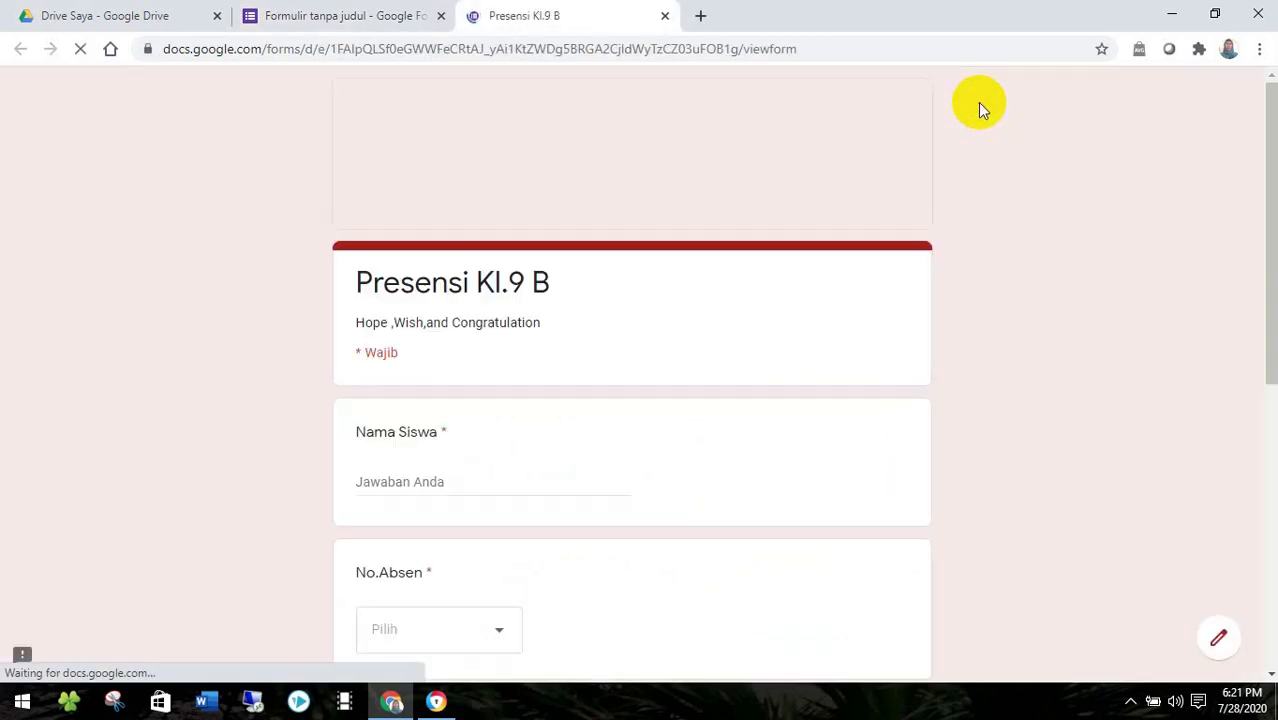
{"action": "scroll", "coordinate": [779, 300], "scroll_direction": "down", "scroll_amount": 5}
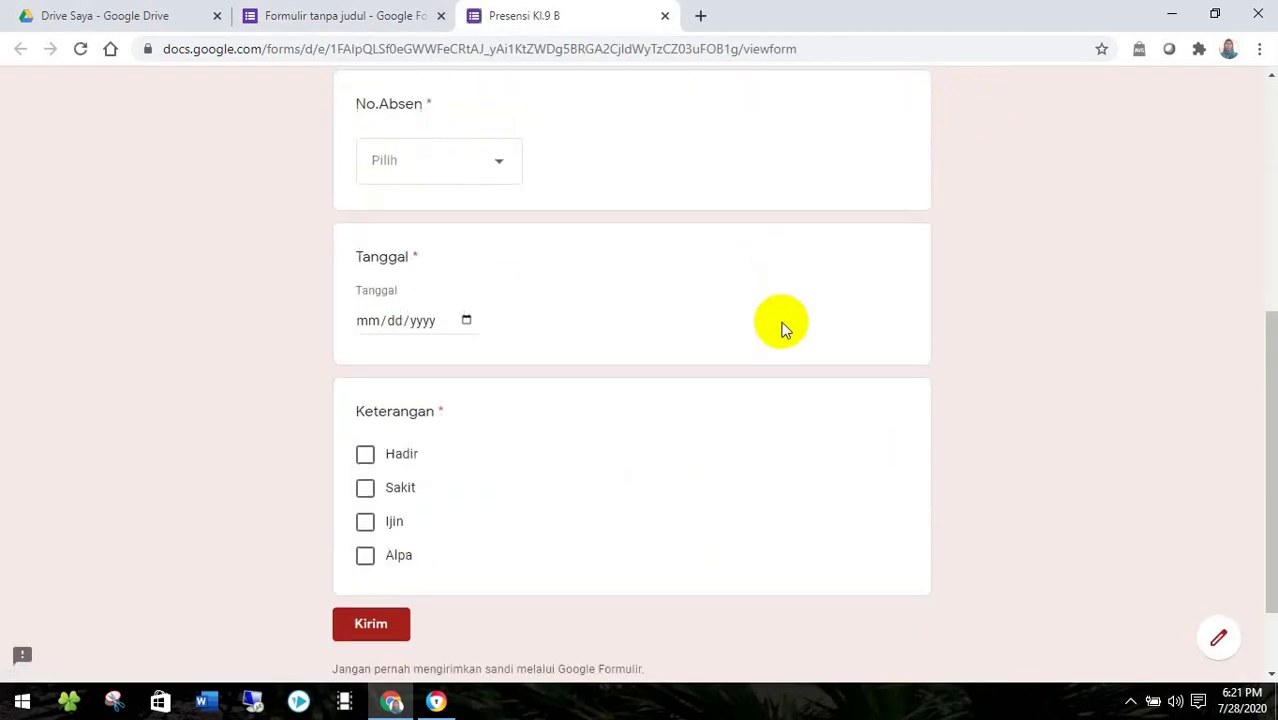
{"action": "scroll", "coordinate": [779, 325], "scroll_direction": "up", "scroll_amount": 5}
{"action": "scroll", "coordinate": [783, 330], "scroll_direction": "down", "scroll_amount": 3}
{"action": "scroll", "coordinate": [783, 330], "scroll_direction": "up", "scroll_amount": 3}
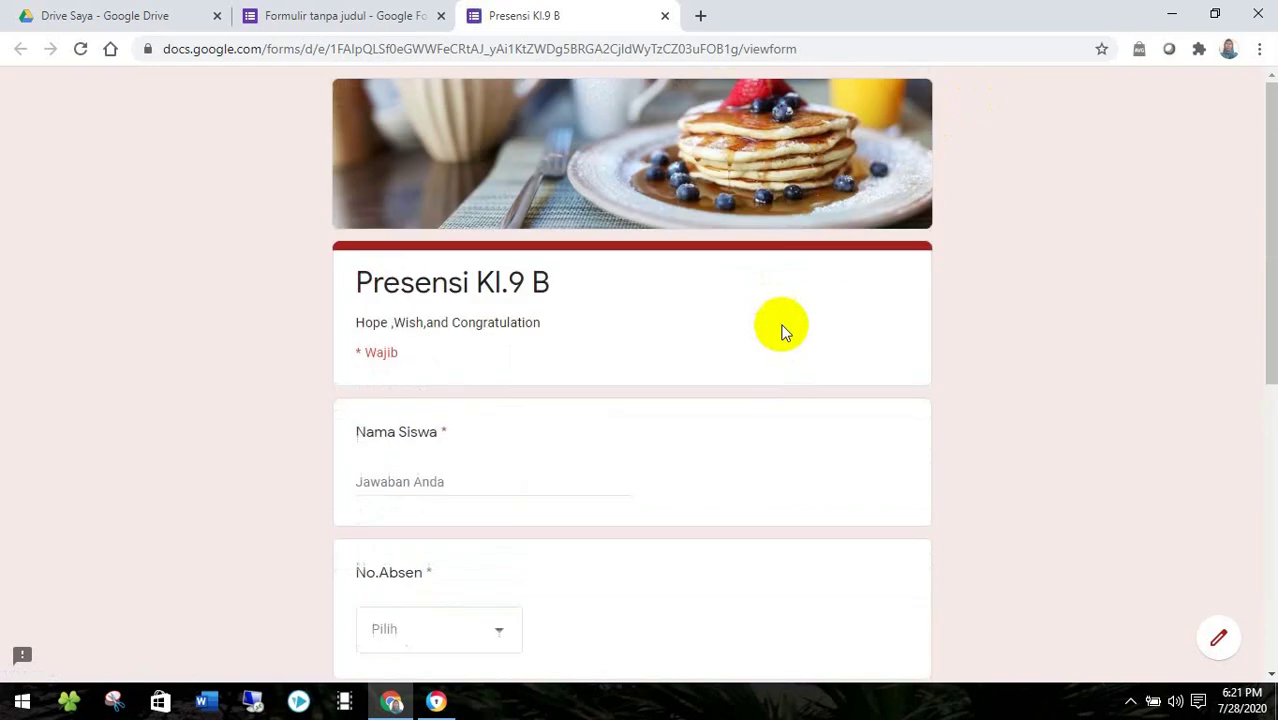
{"action": "left_click", "coordinate": [665, 16]}
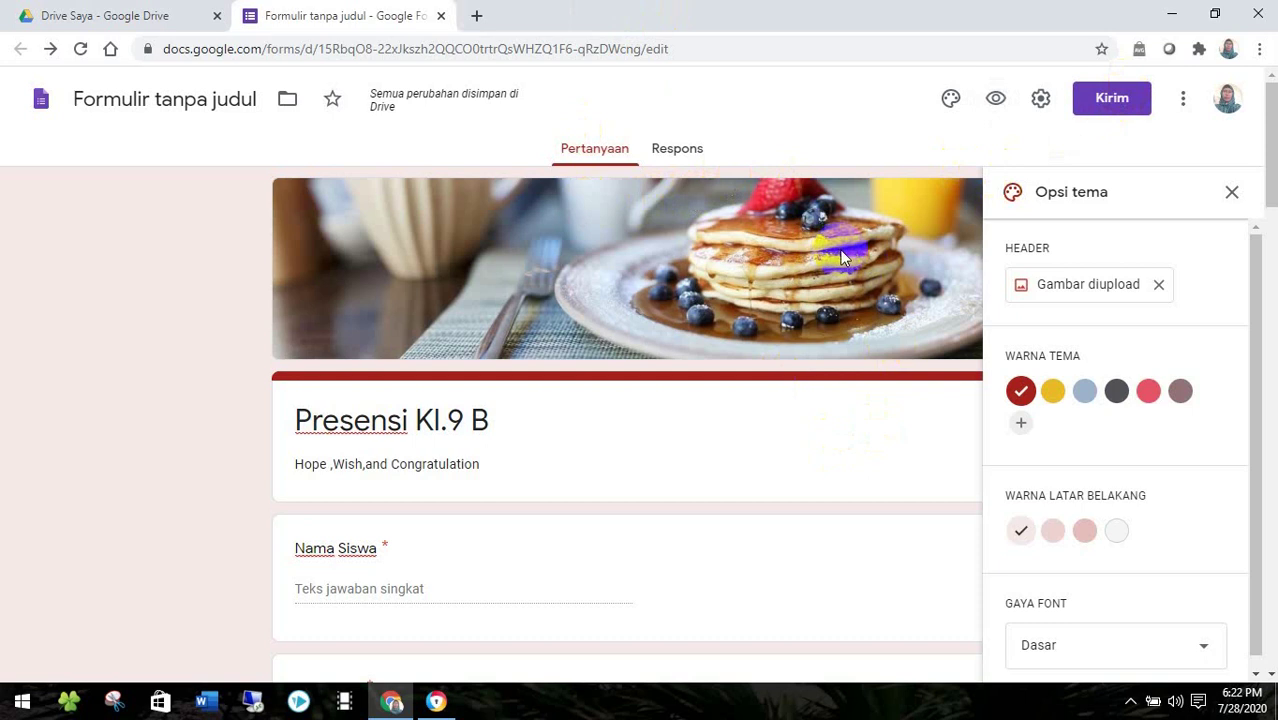
- Open the form's sending options, choose to share it by link, and shorten the URL
{"action": "left_click", "coordinate": [1108, 108]}
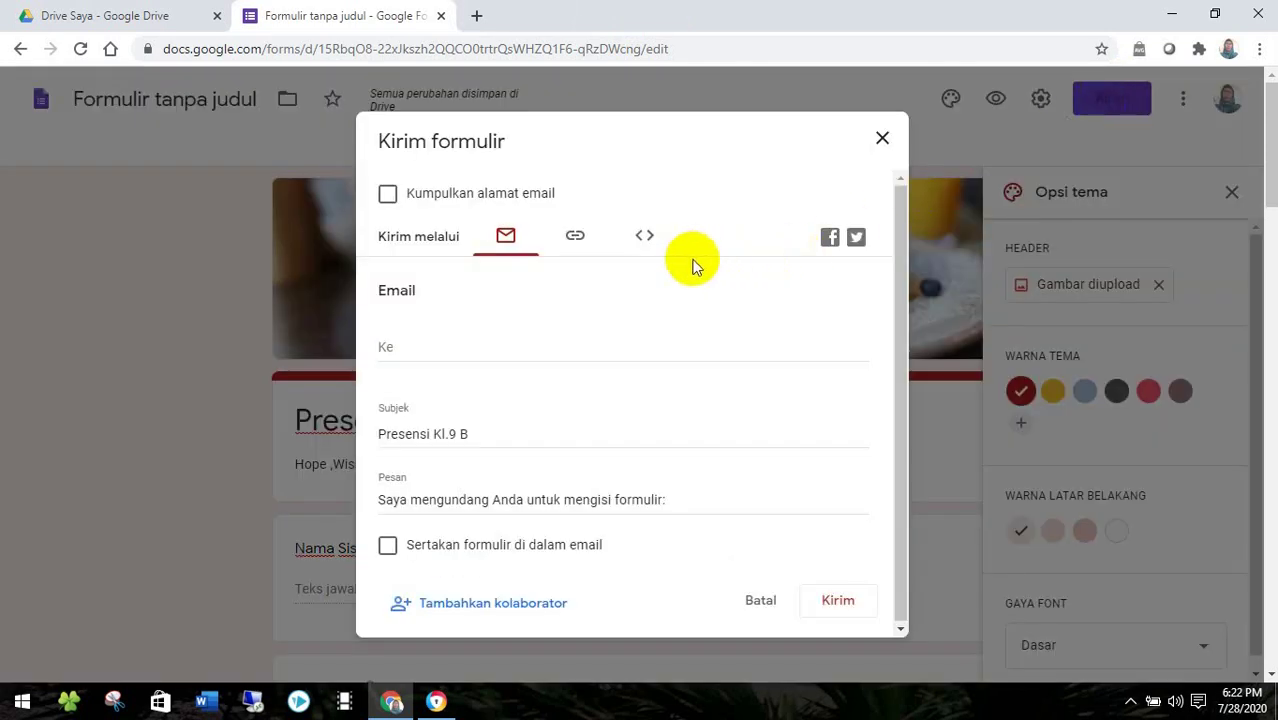
{"action": "left_click", "coordinate": [576, 238]}
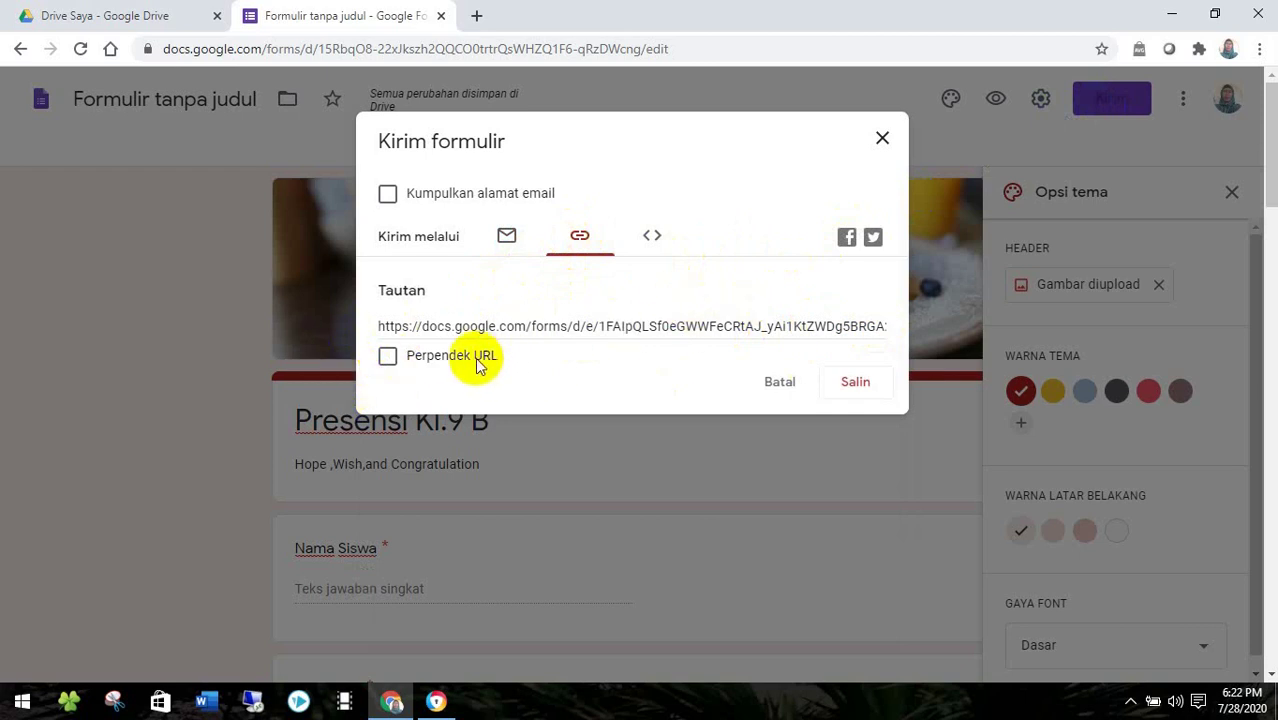
{"action": "left_click", "coordinate": [387, 362]}
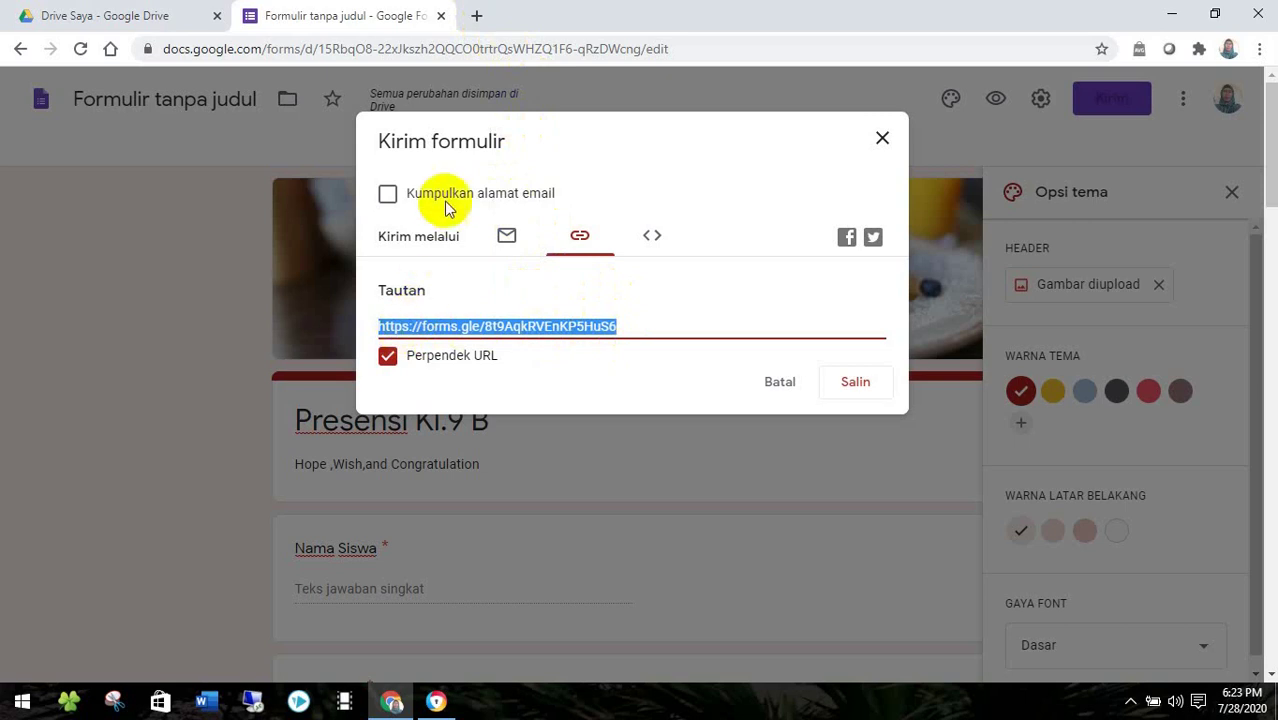
{"action": "right_click", "coordinate": [496, 71]}
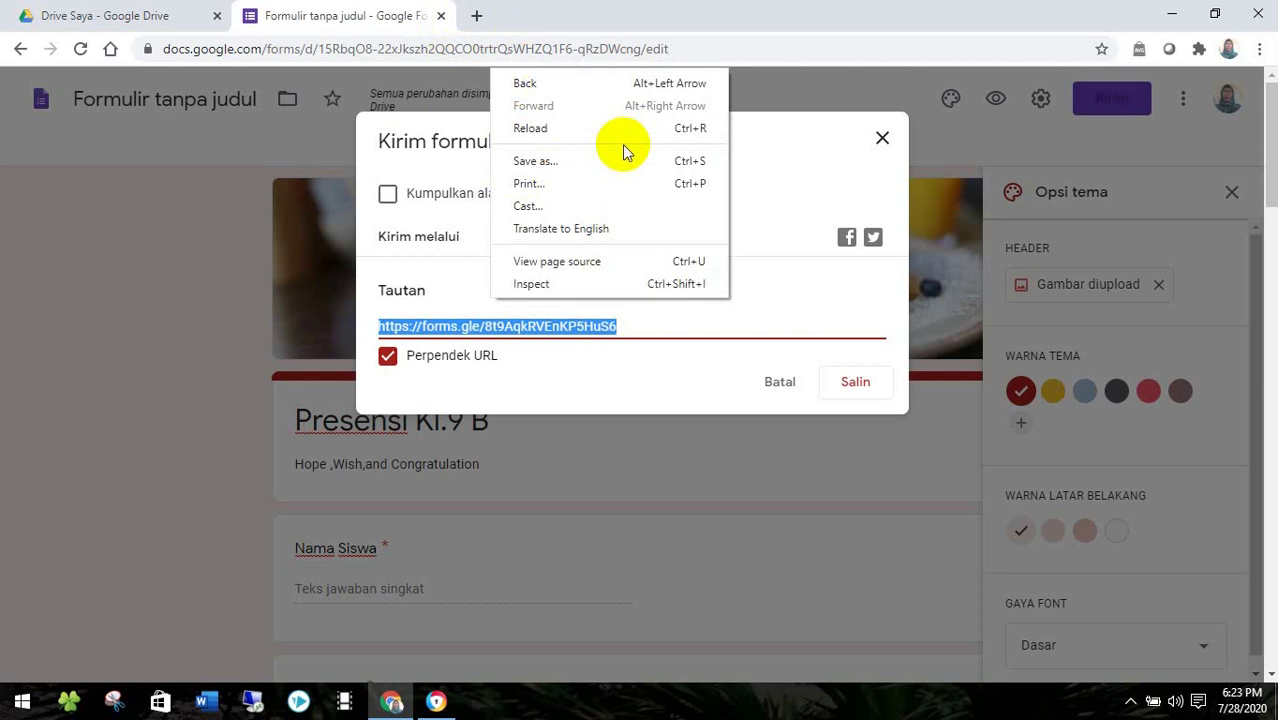
{"action": "left_click", "coordinate": [863, 197]}
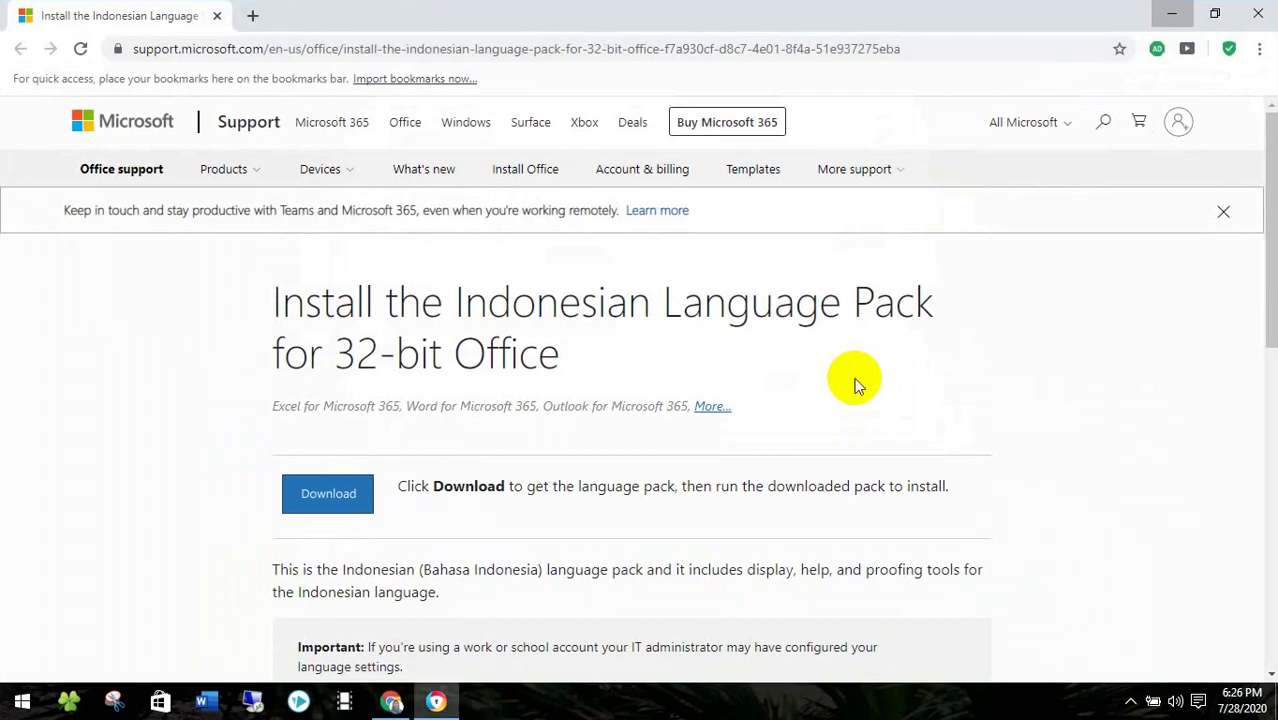
{"action": "left_click", "coordinate": [733, 100]}
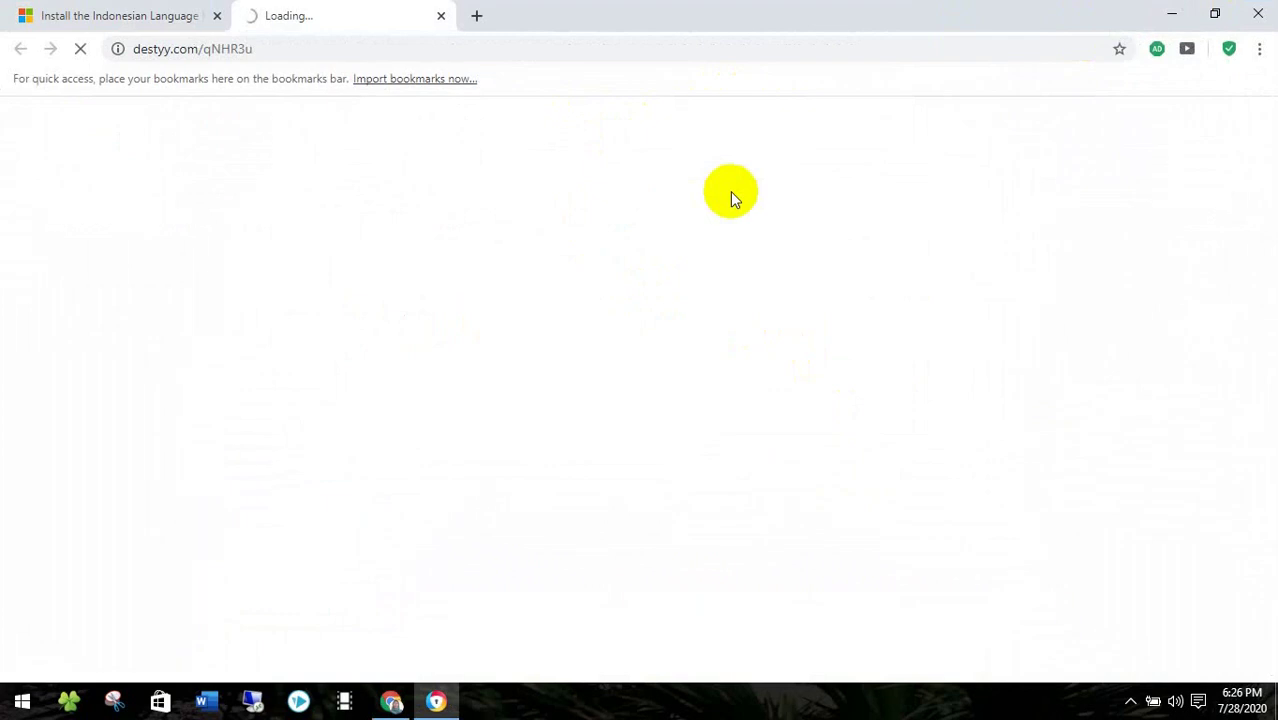